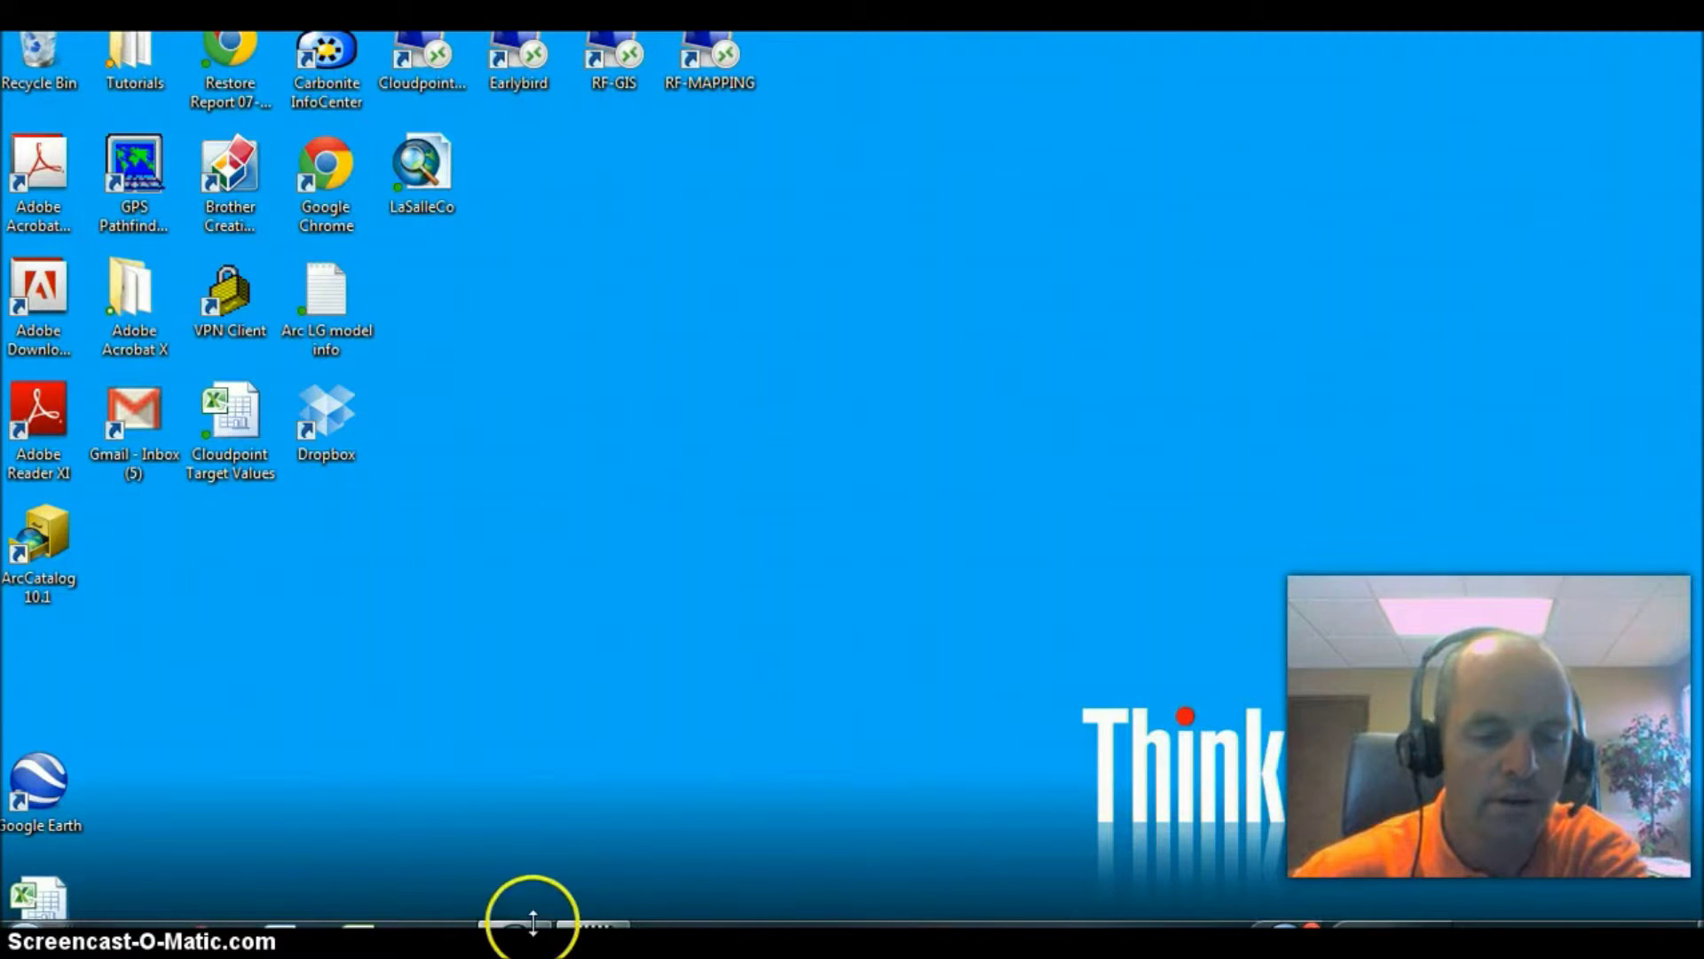
Bring the Water Distribution System map to the front and select the WaterDistribution dataset in Catalog
{"action": "left_click", "coordinate": [635, 760]}
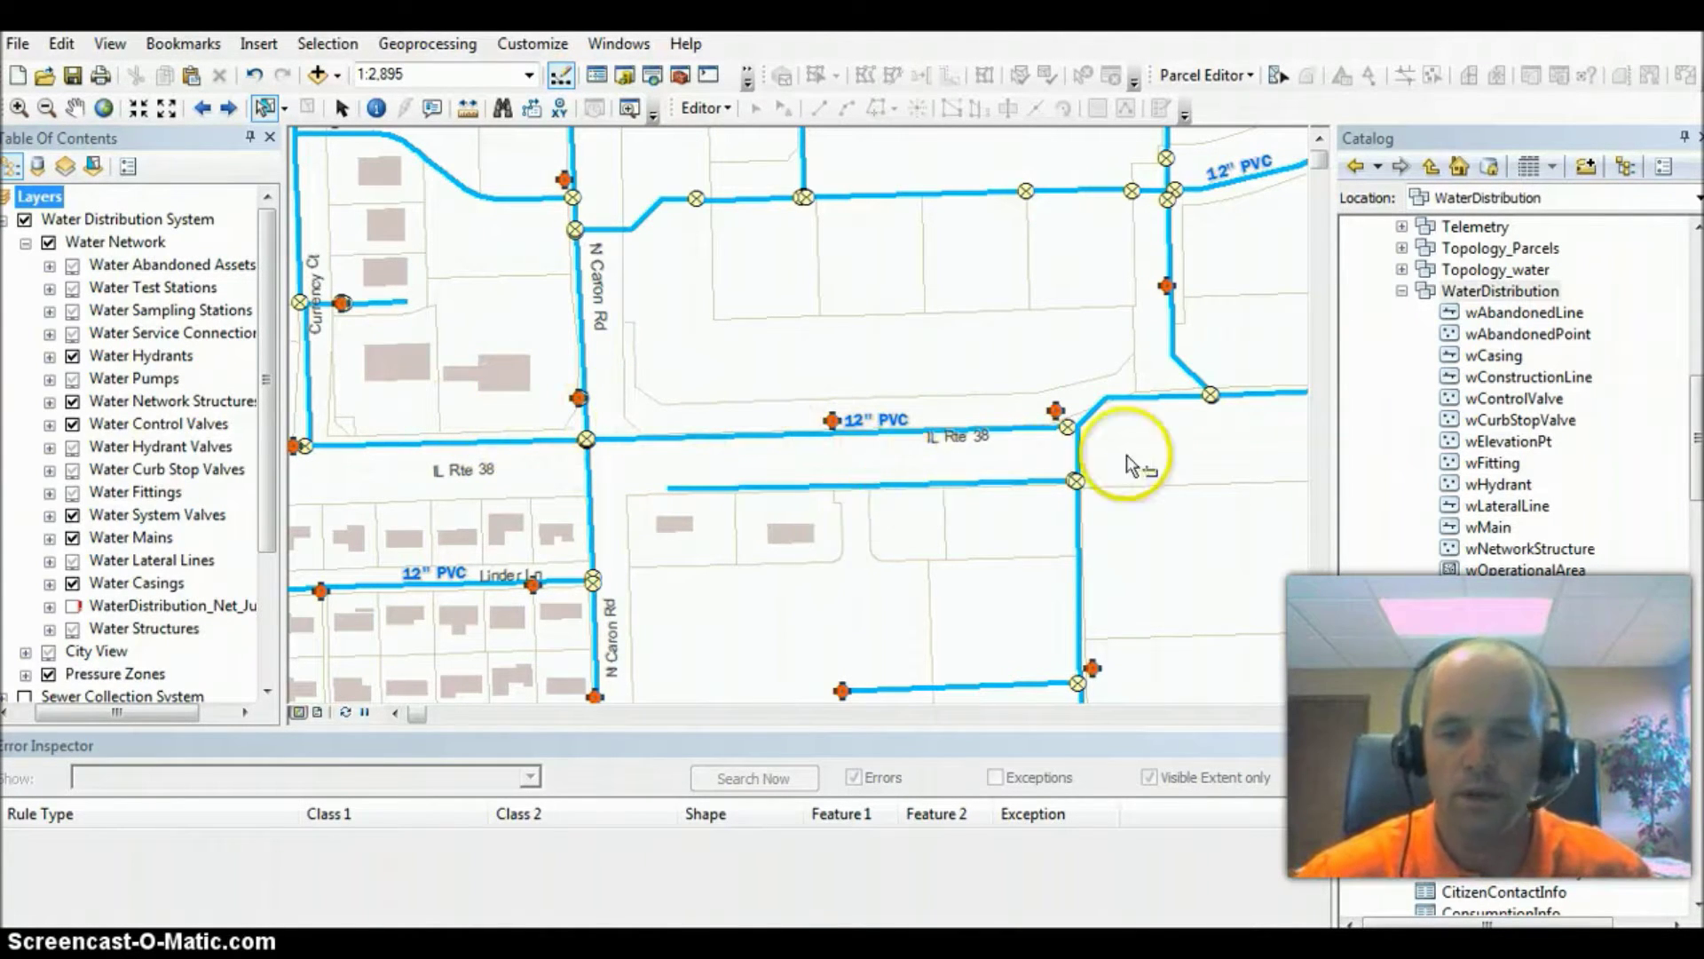
{"action": "left_click", "coordinate": [1468, 293]}
Start a new topology on WaterDistribution, keeping the default name and cluster tolerance
{"action": "right_click", "coordinate": [1468, 295]}
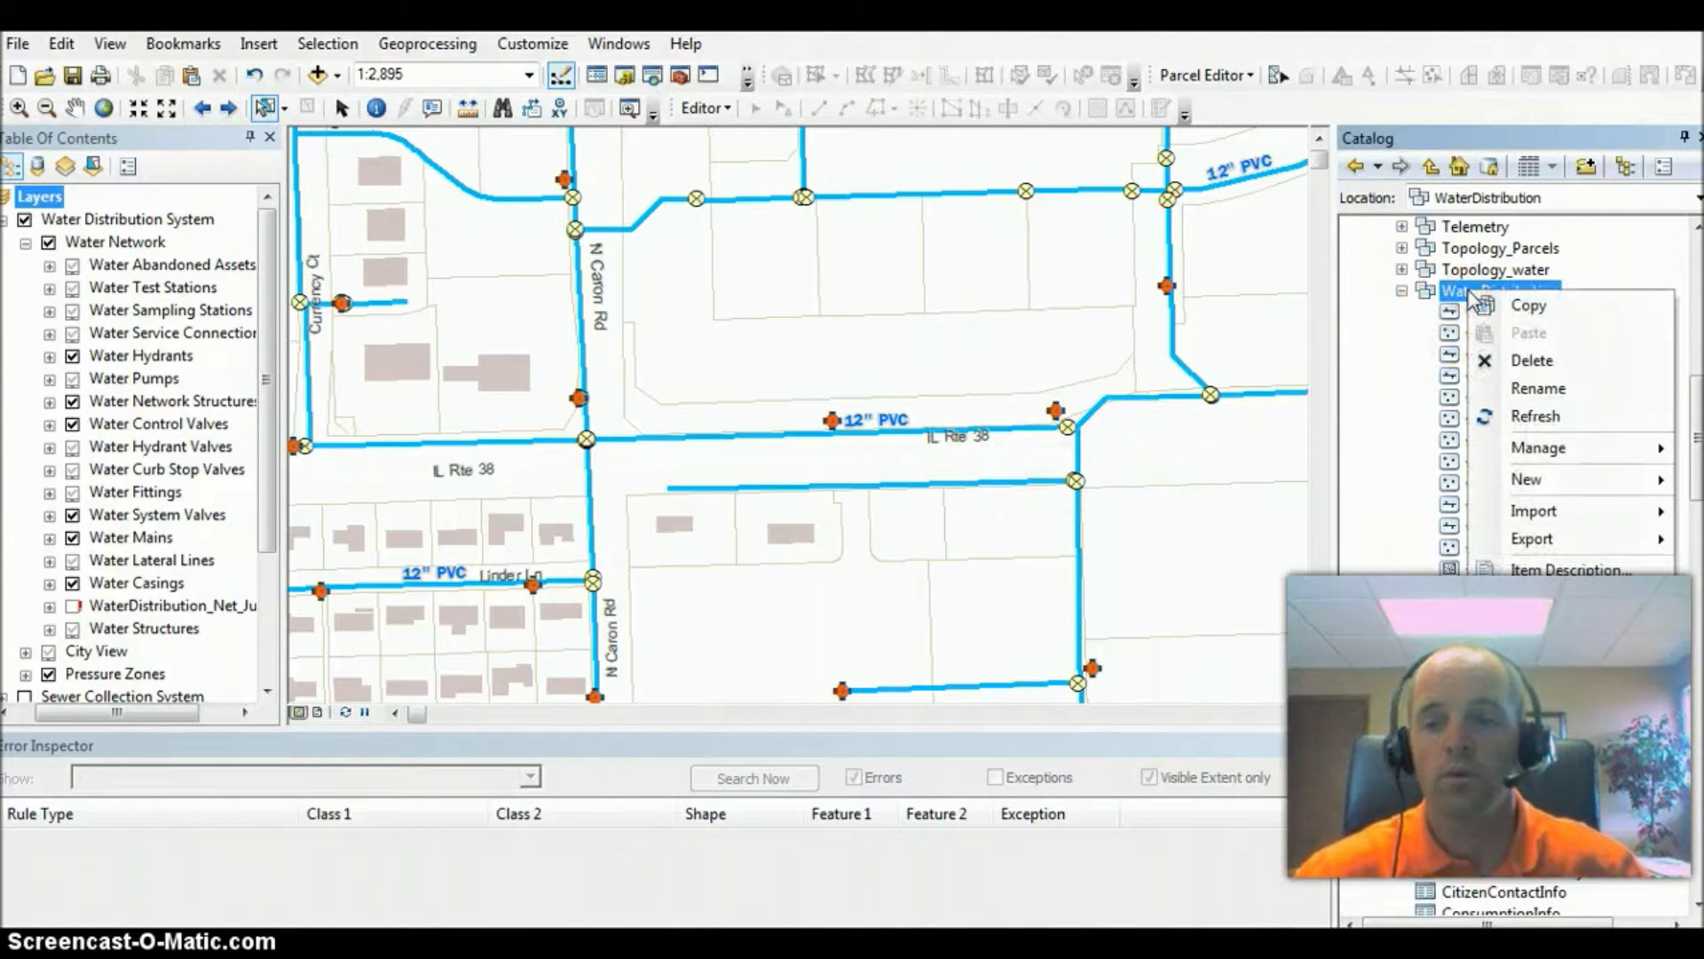
{"action": "mouse_move", "coordinate": [1528, 479]}
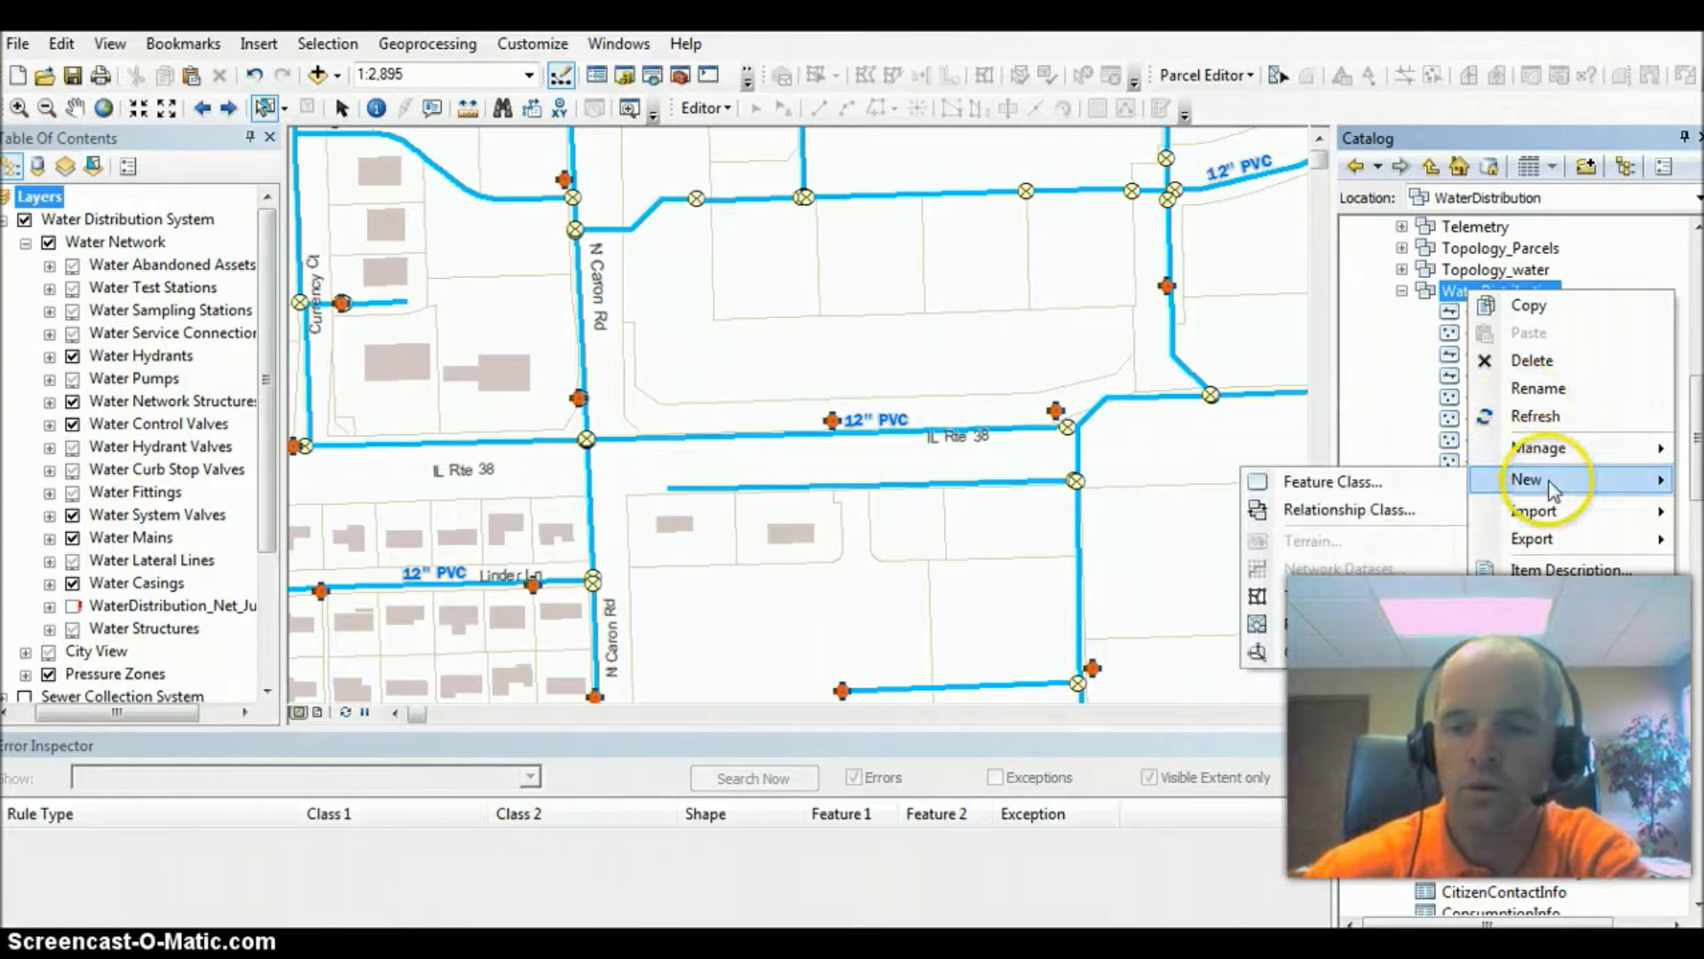
{"action": "left_click", "coordinate": [1330, 596]}
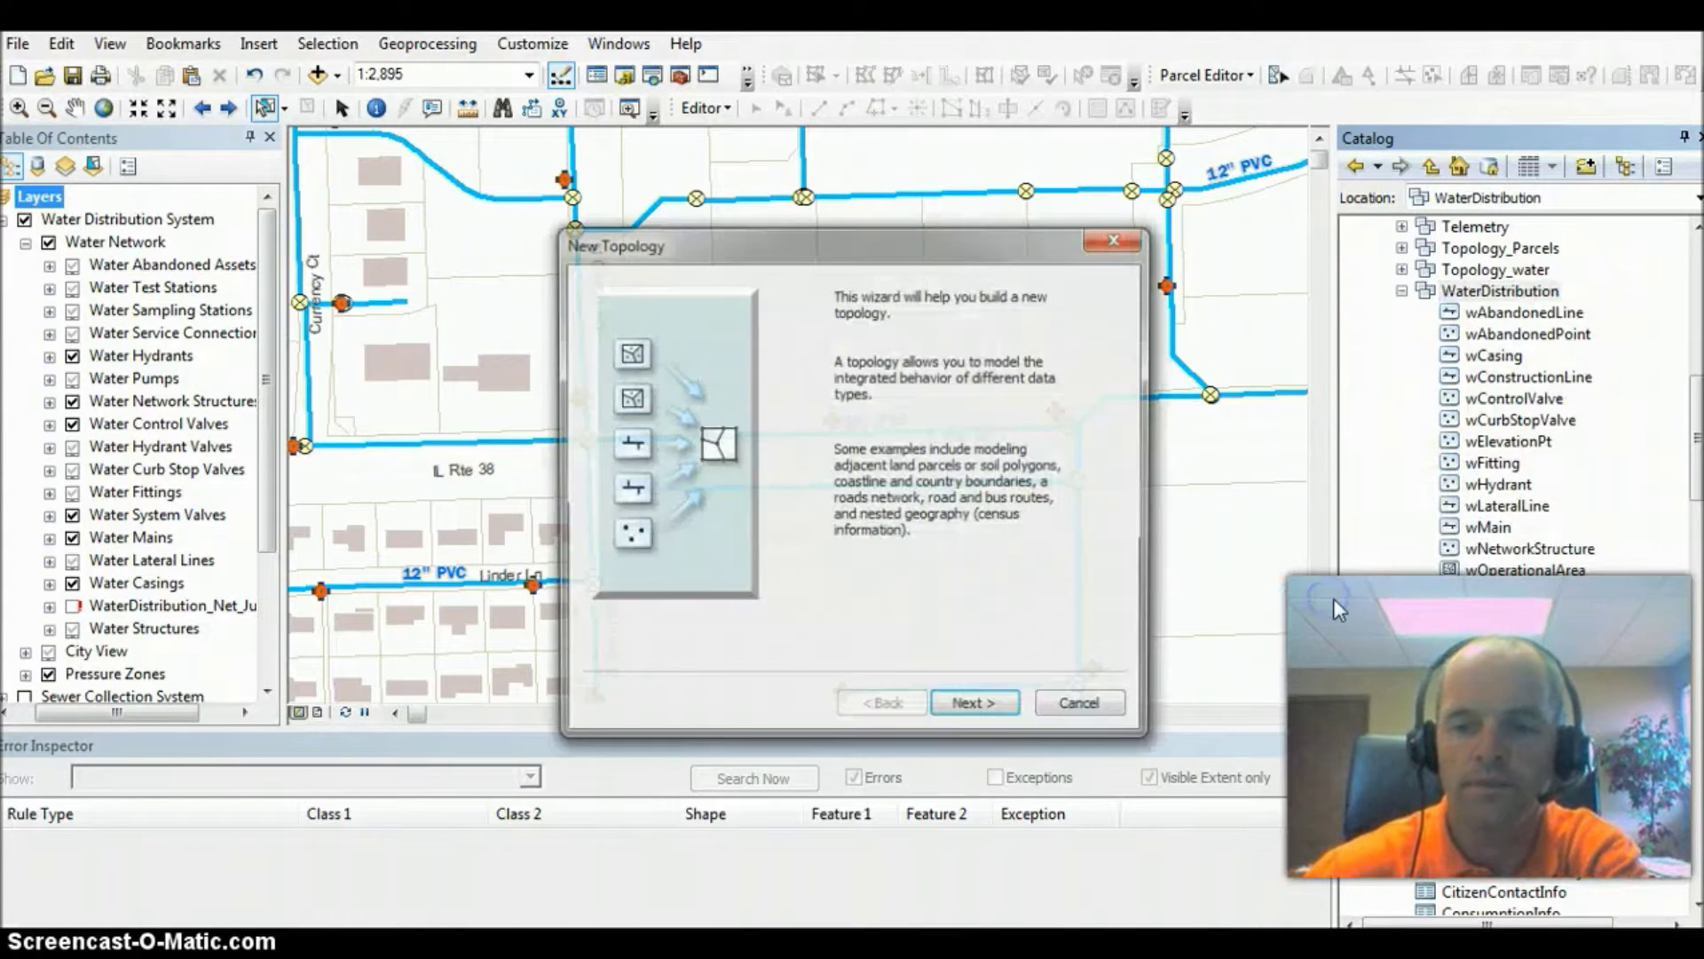
{"action": "left_click_drag", "start_coordinate": [790, 251], "coordinate": [697, 216]}
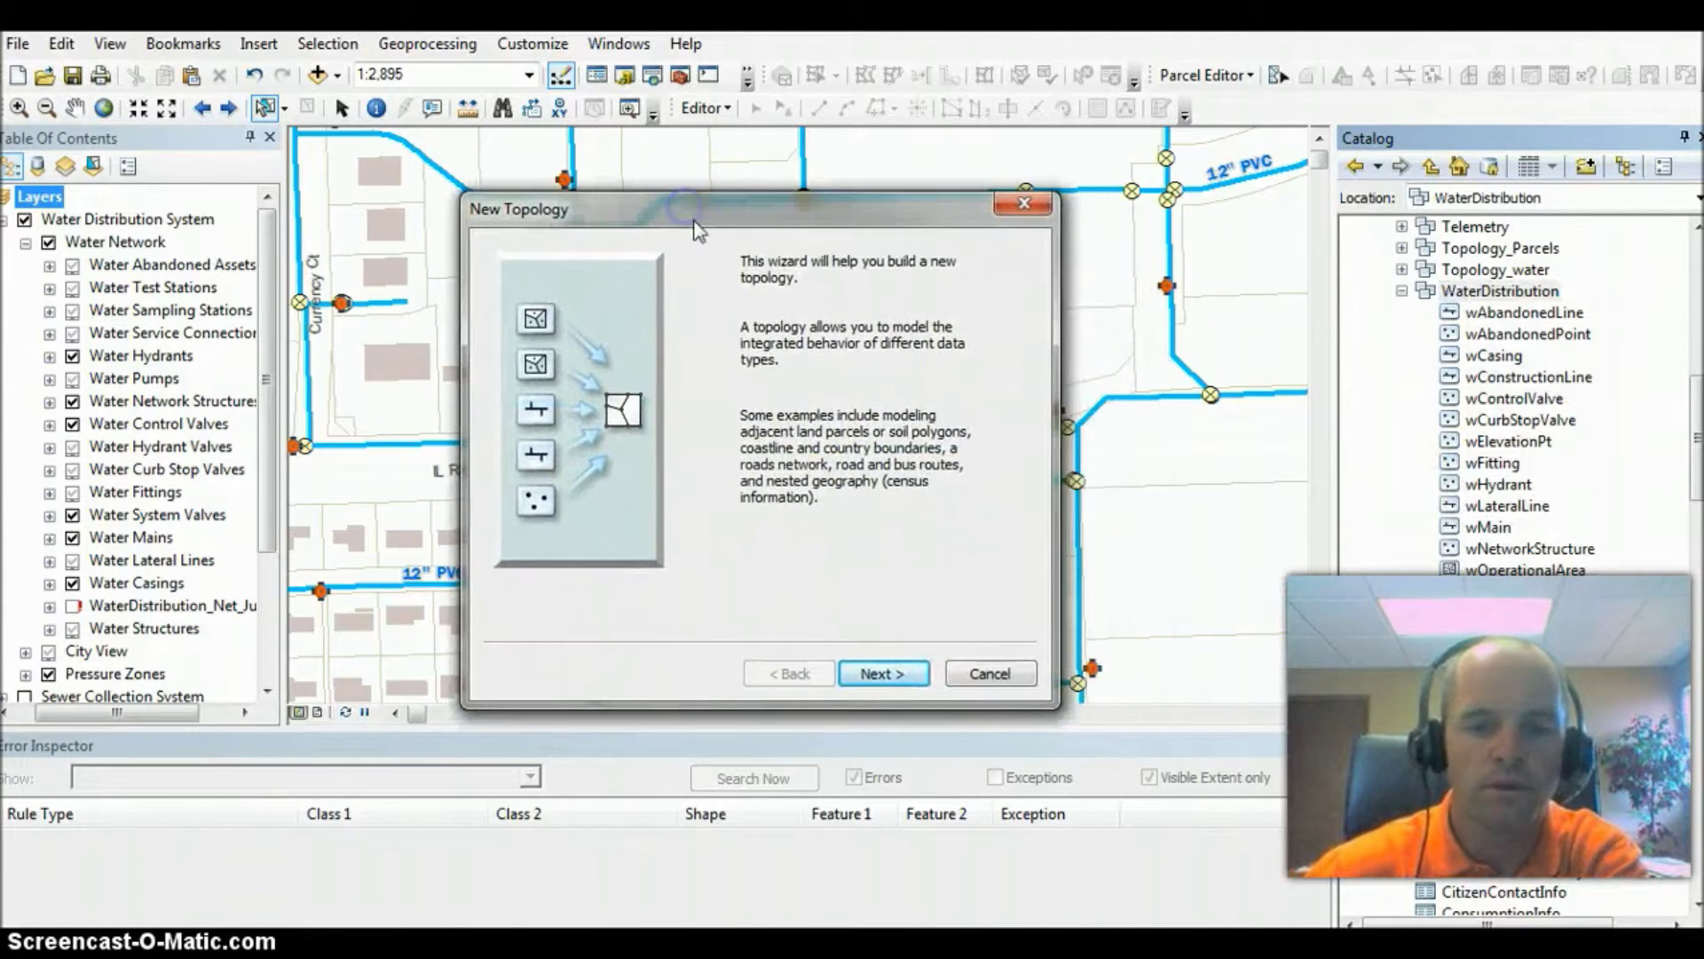
{"action": "left_click", "coordinate": [879, 673]}
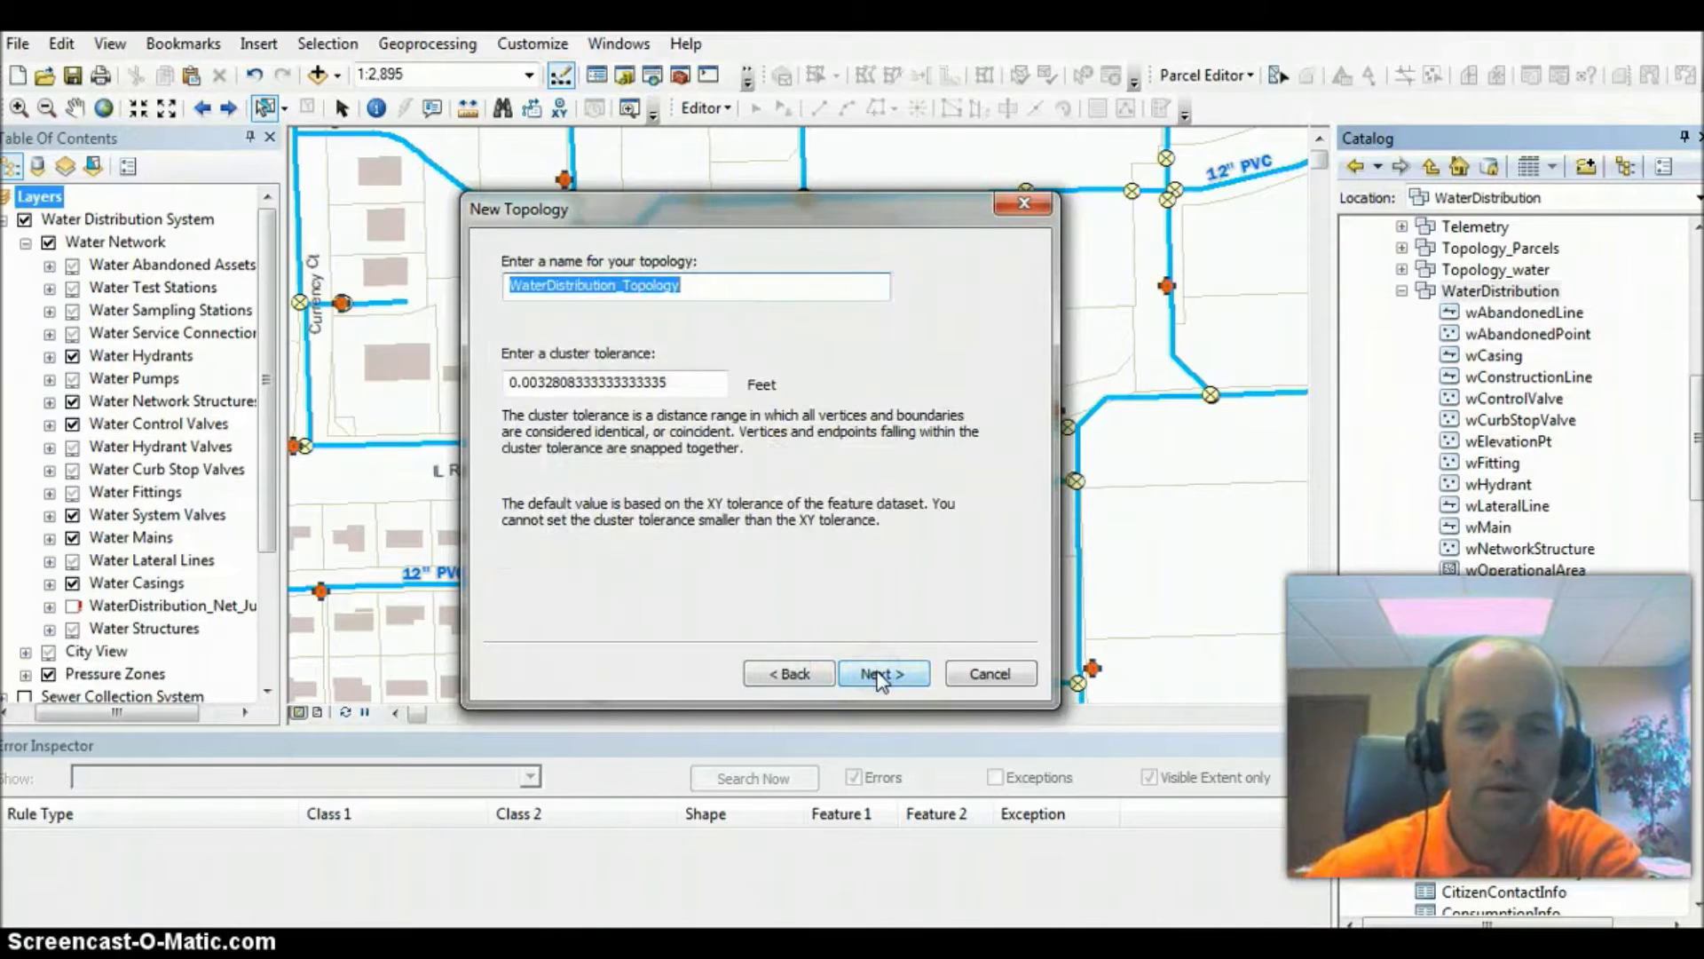
{"action": "left_click", "coordinate": [879, 675]}
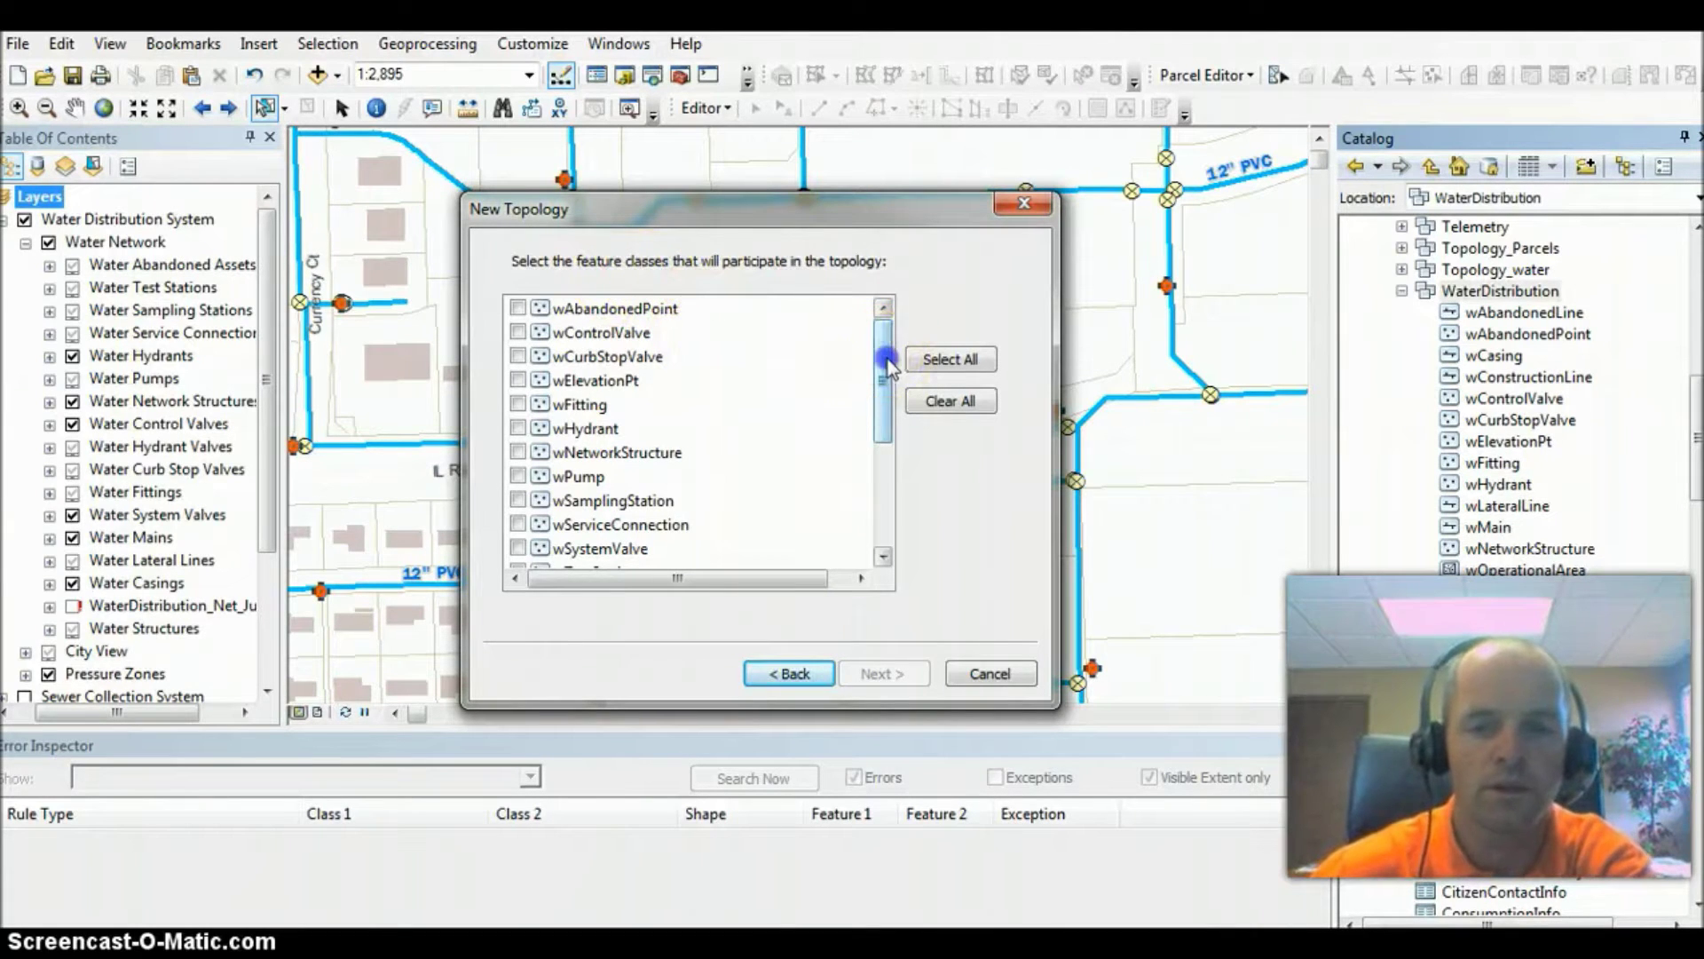
{"action": "left_click_drag", "start_coordinate": [888, 364], "coordinate": [887, 362]}
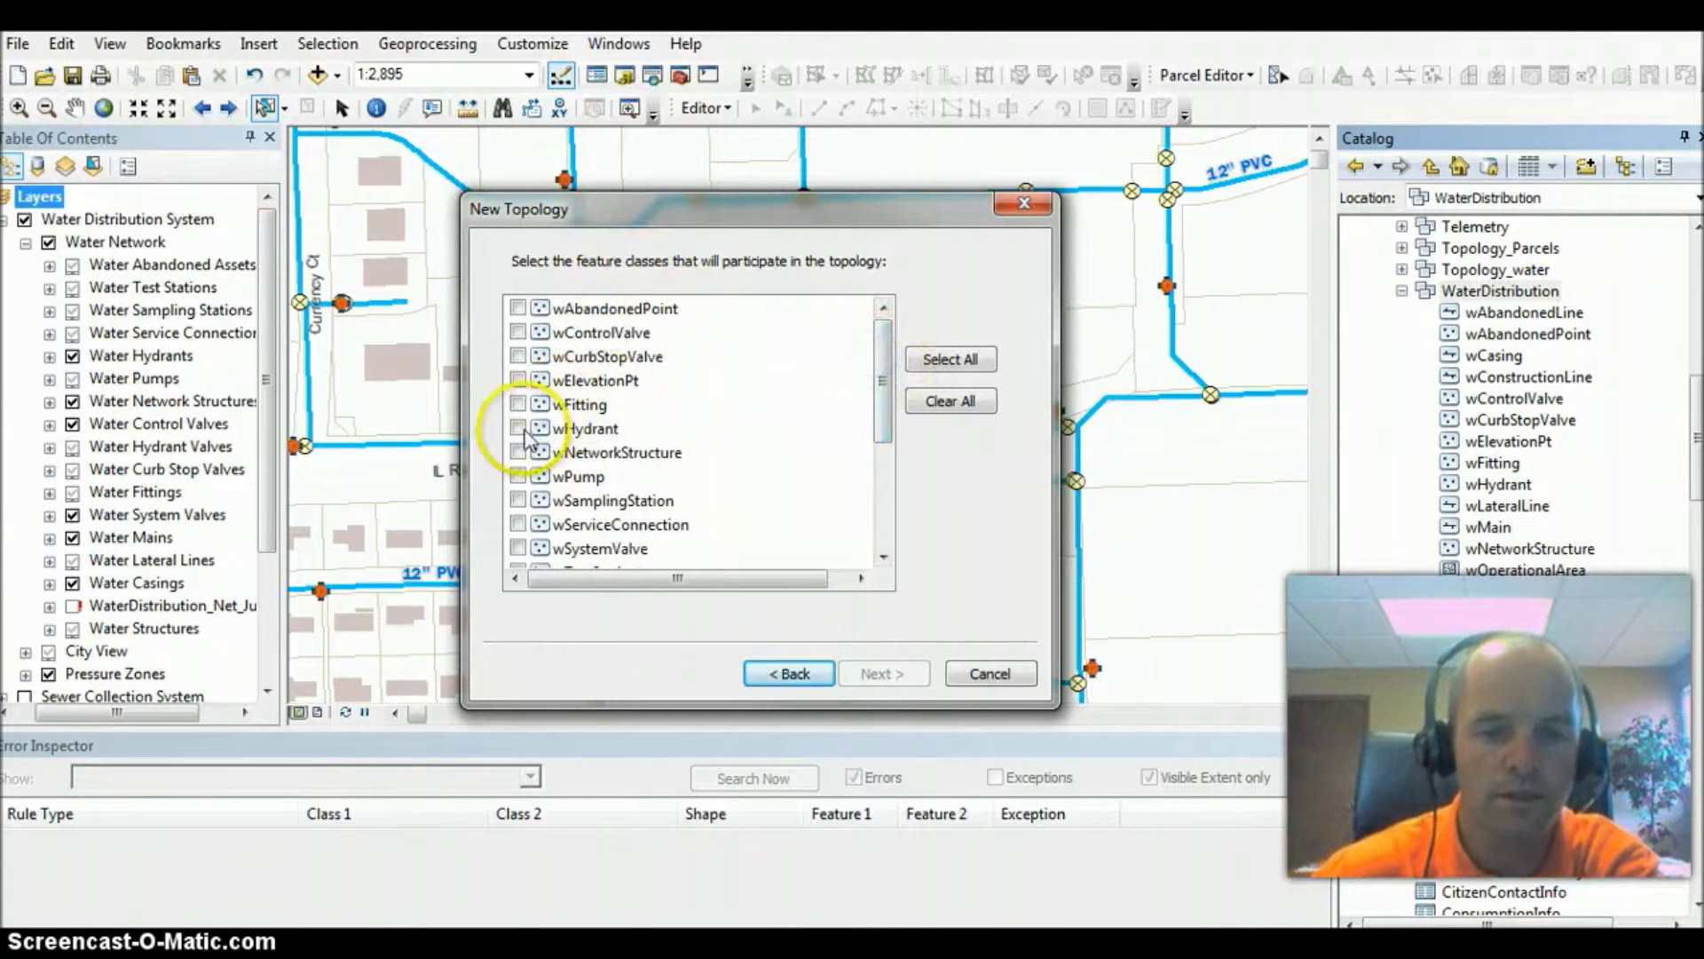
Include wHydrant, wSystemValve, wLateralLine and wMain as participating feature classes, each at rank 1
{"action": "left_click", "coordinate": [519, 429]}
{"action": "scroll", "coordinate": [533, 444], "scroll_direction": "down", "scroll_amount": 1}
{"action": "left_click", "coordinate": [518, 474]}
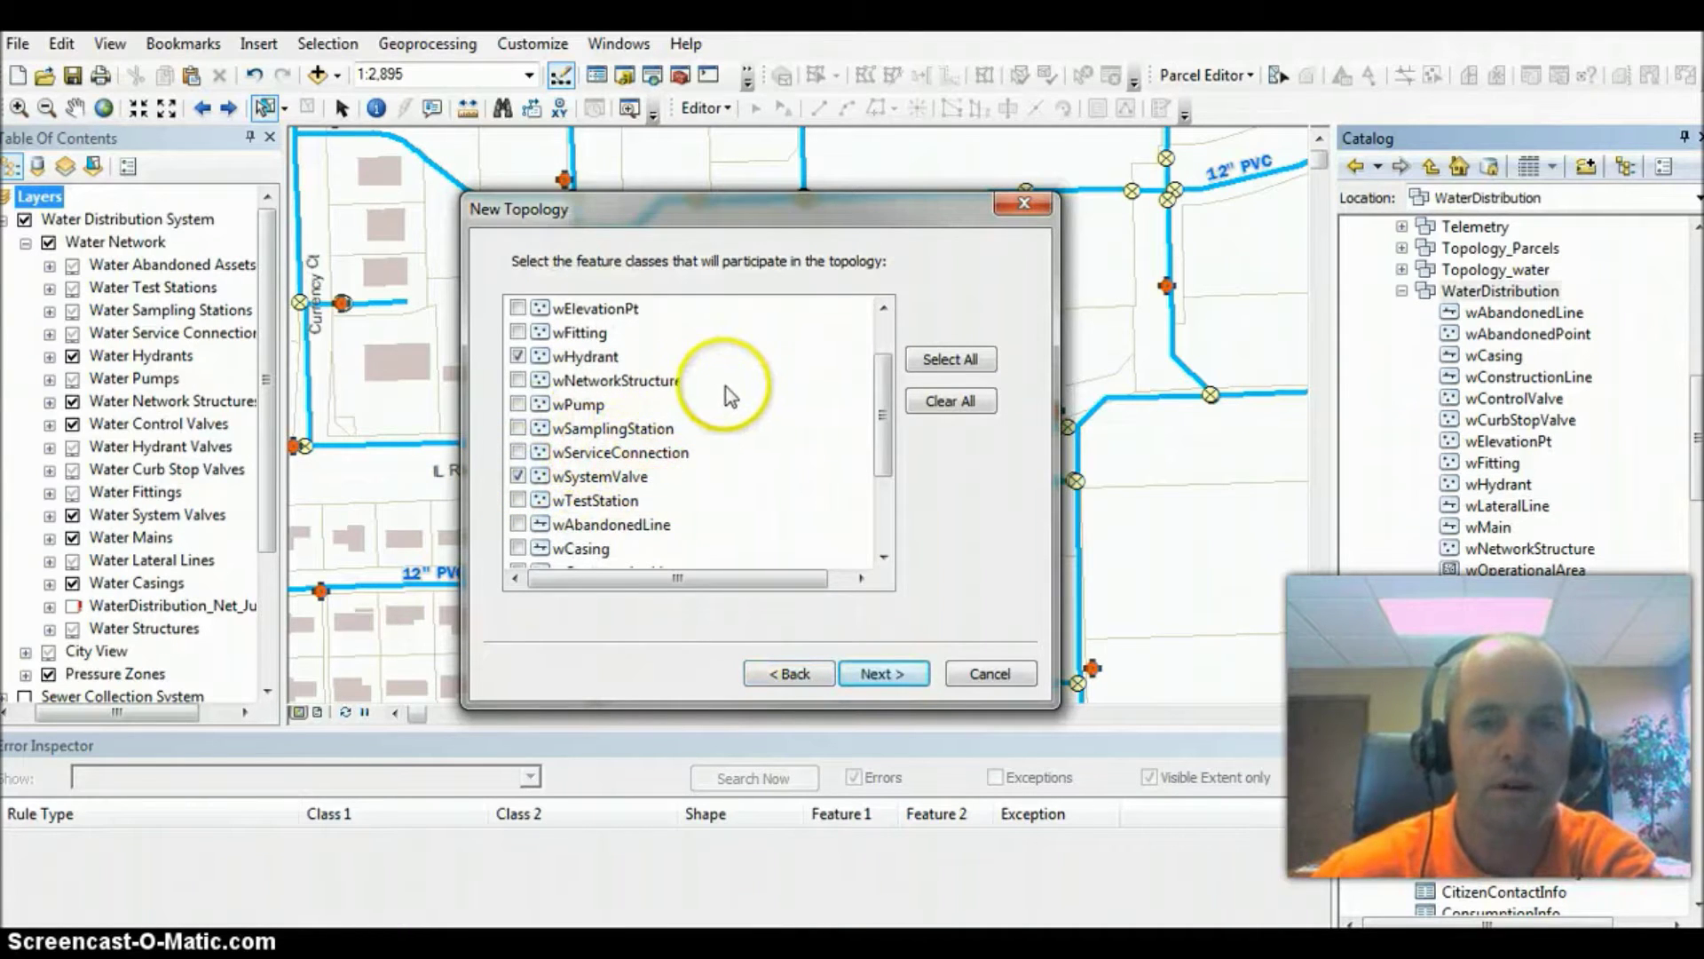
{"action": "scroll", "coordinate": [604, 461], "scroll_direction": "down", "scroll_amount": 2}
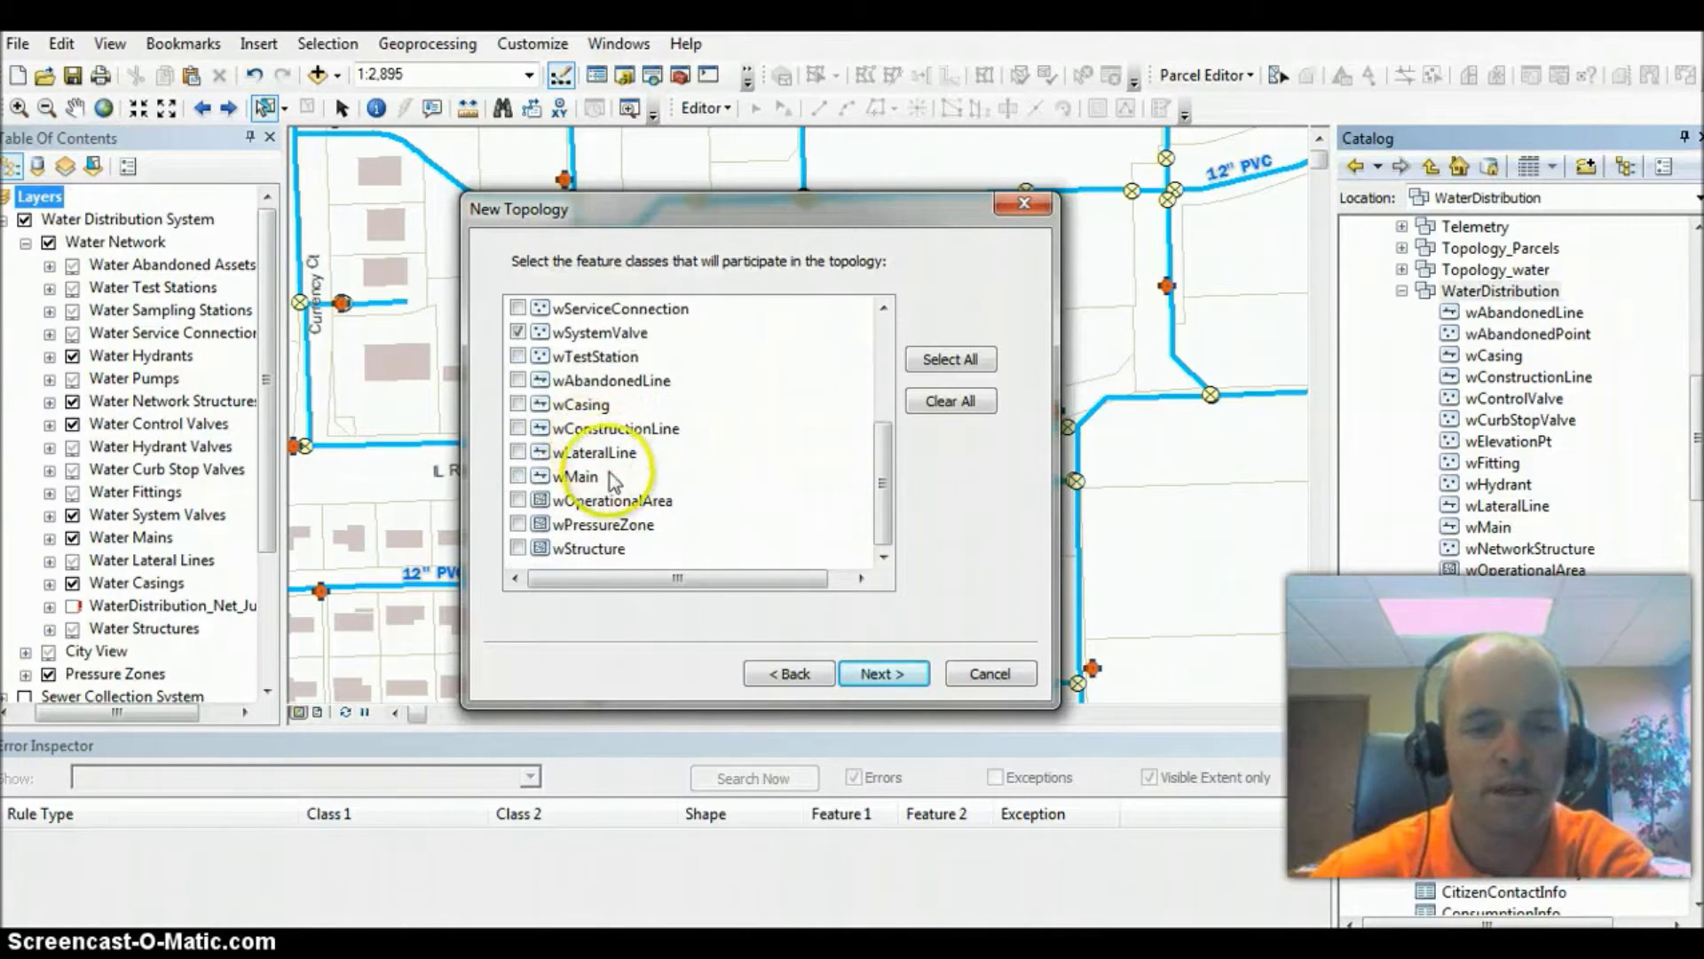
{"action": "left_click", "coordinate": [518, 452]}
{"action": "left_click", "coordinate": [518, 477]}
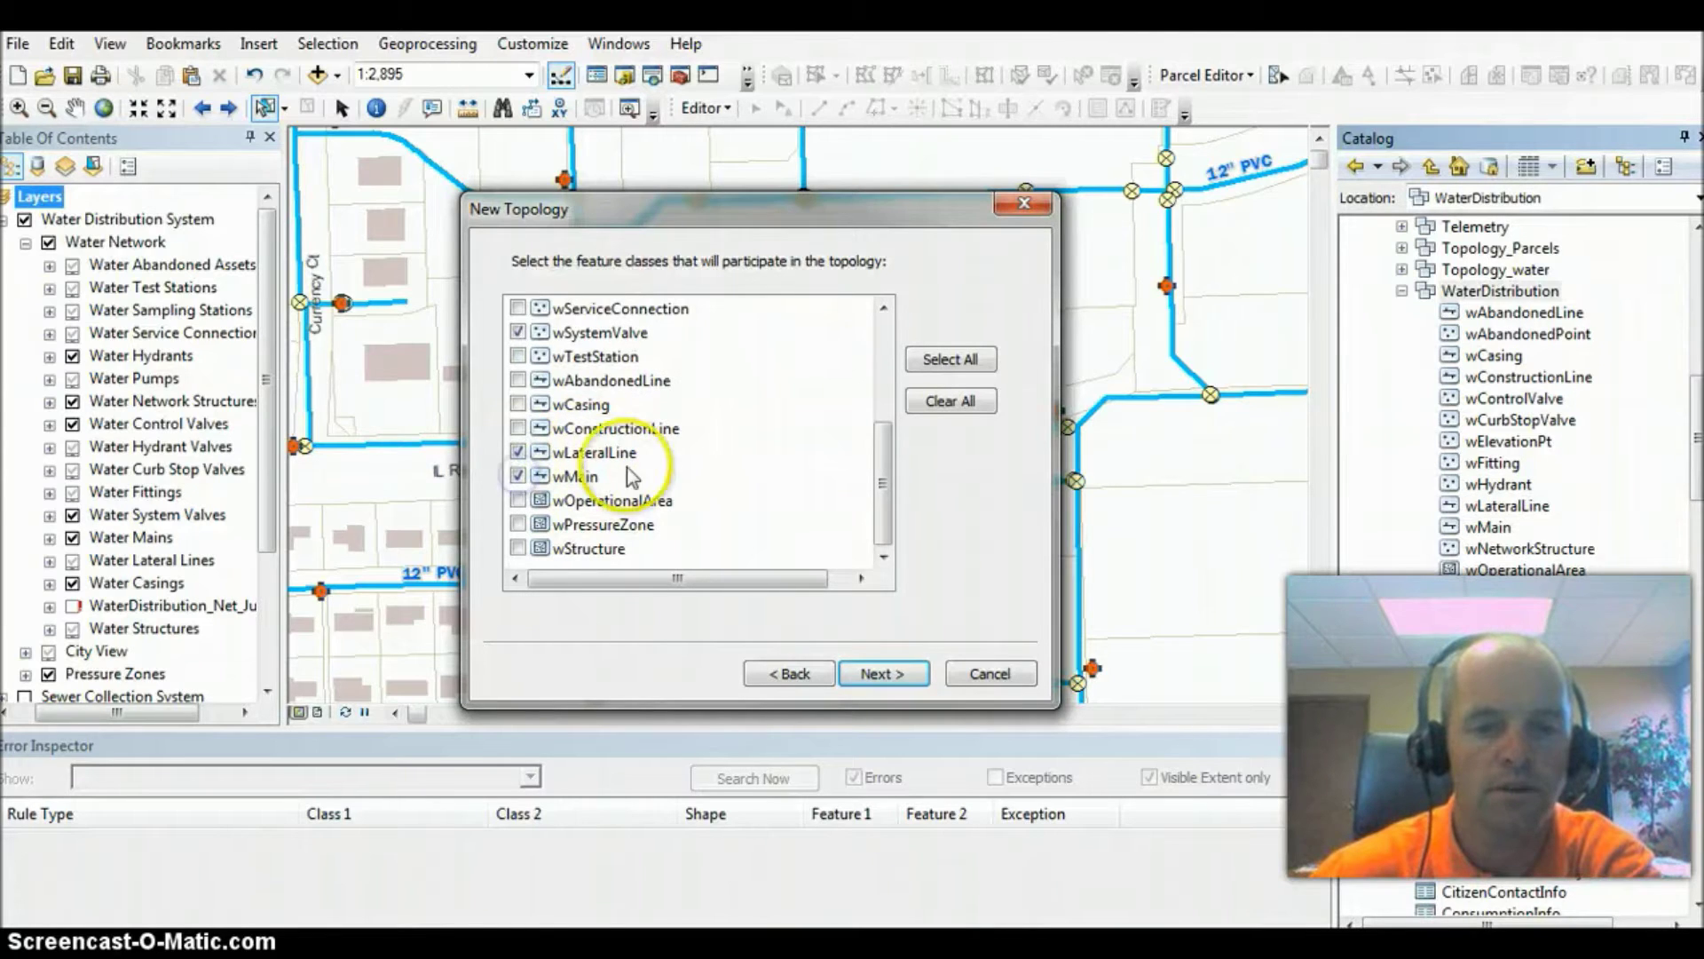
{"action": "left_click", "coordinate": [874, 677]}
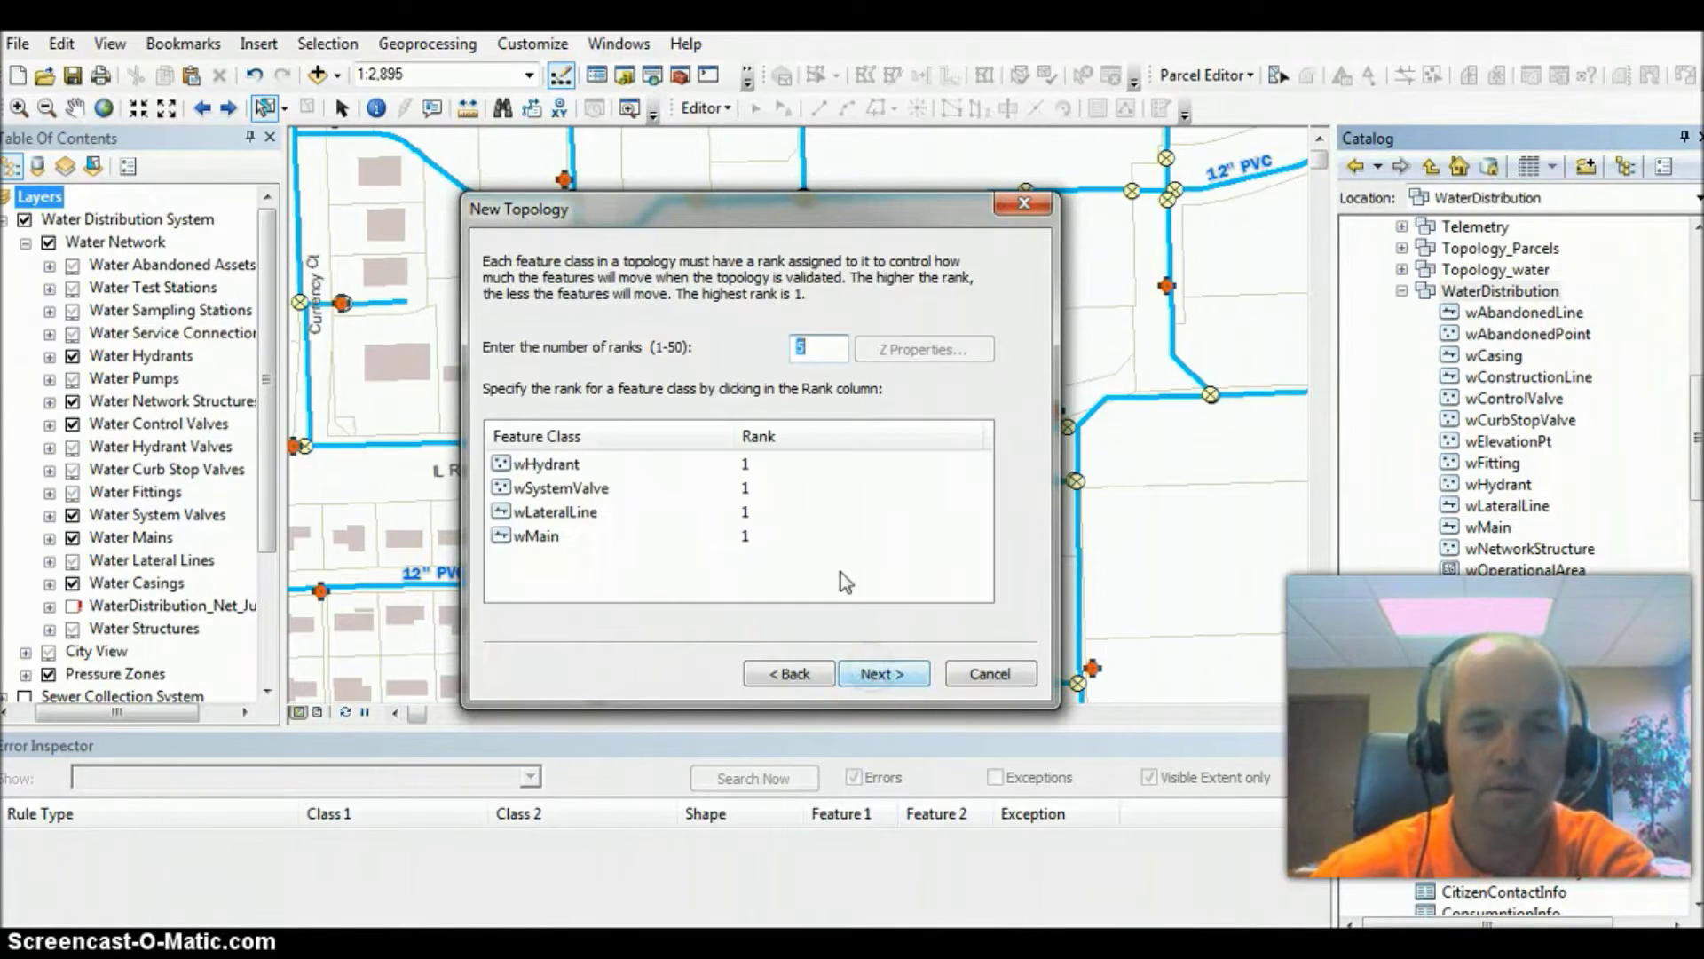
Load the topology rules from Rochelle_water.rul into the new topology
{"action": "left_click", "coordinate": [869, 678]}
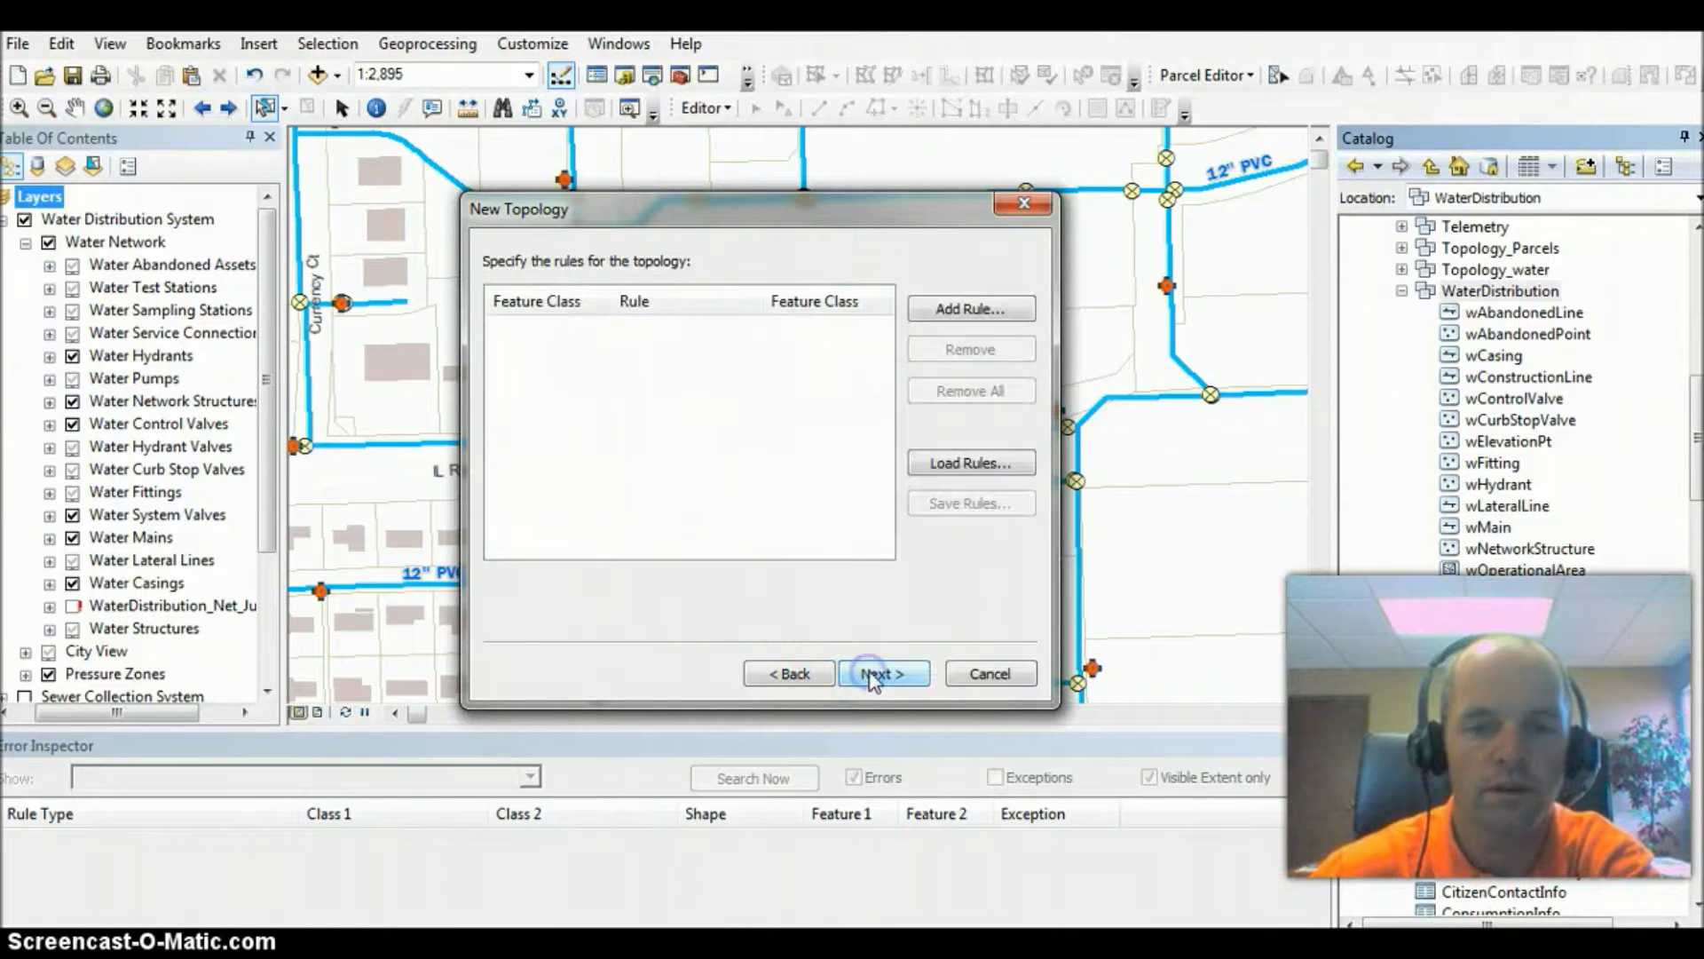
{"action": "left_click", "coordinate": [957, 461]}
{"action": "left_click", "coordinate": [710, 330]}
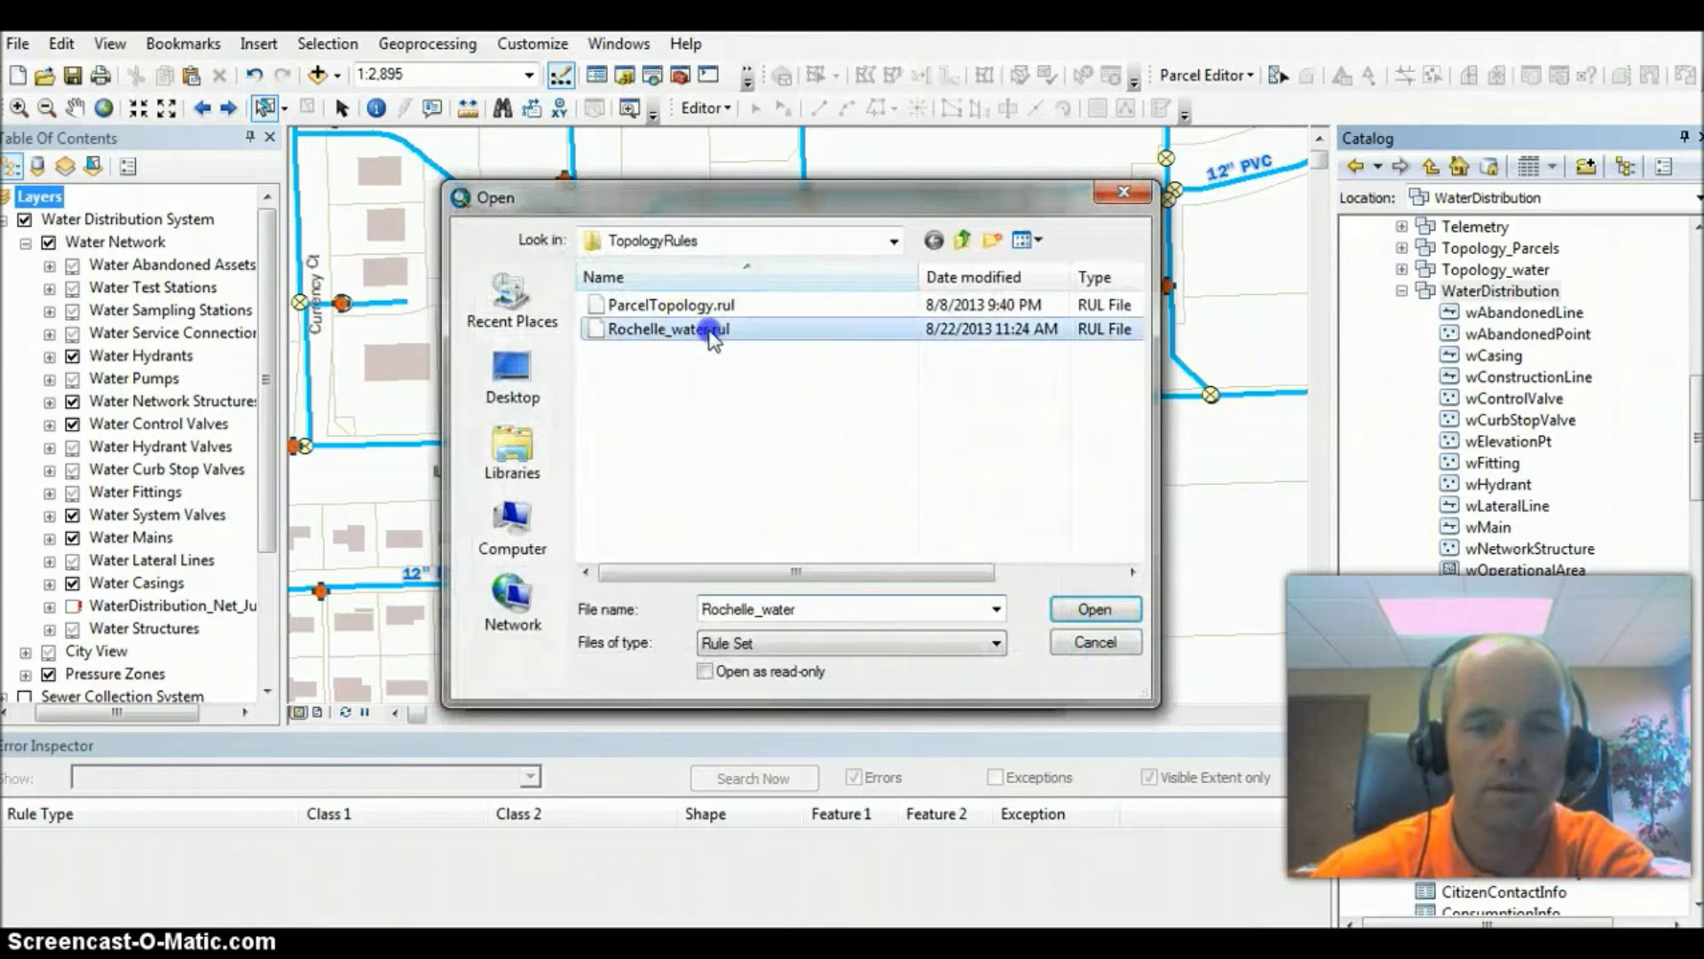
{"action": "double_click", "coordinate": [710, 331]}
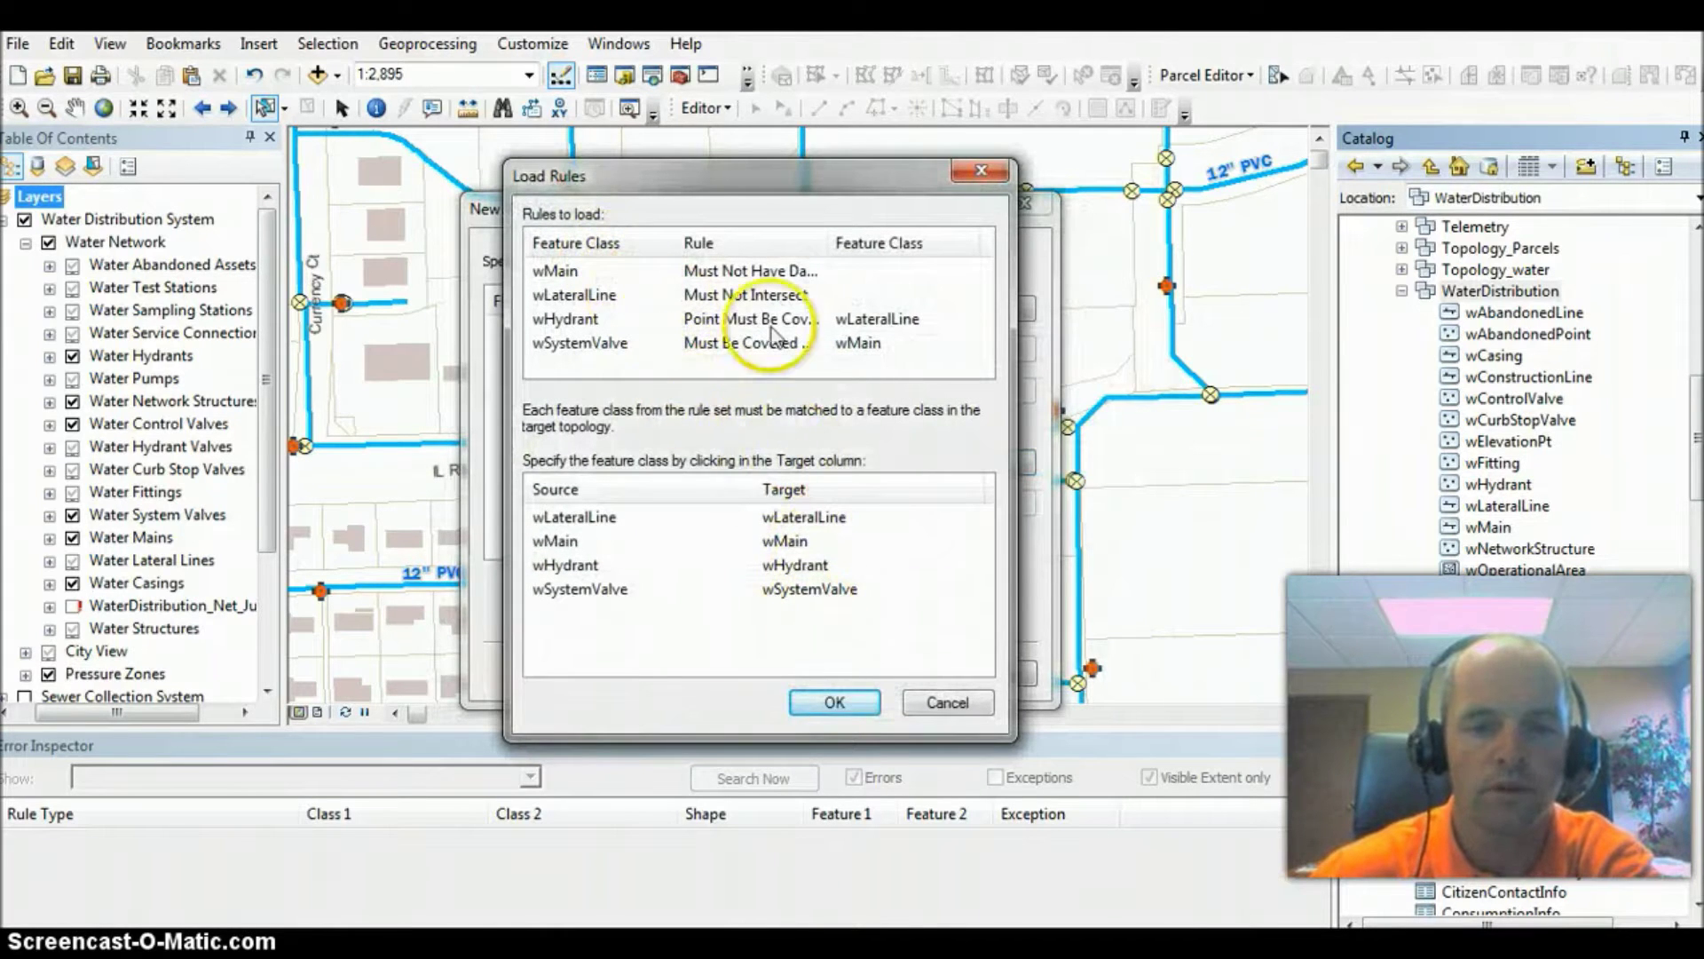
{"action": "left_click", "coordinate": [833, 701]}
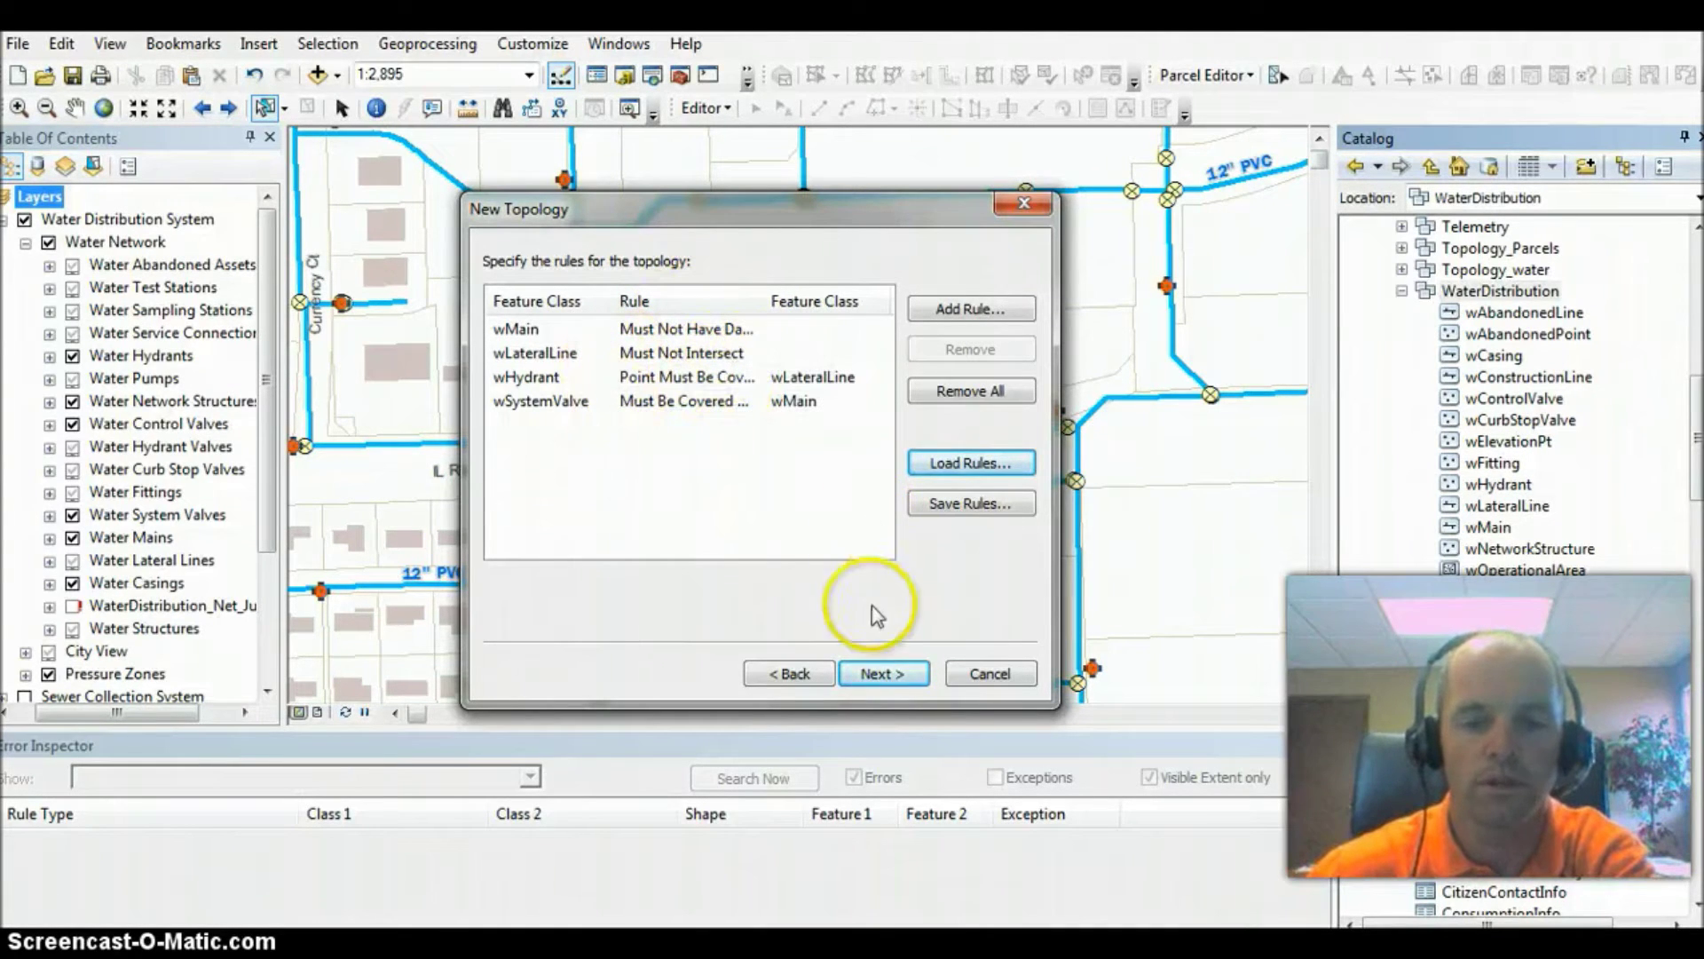
Finish creating WaterDistribution_Topology and choose to validate it immediately
{"action": "left_click", "coordinate": [886, 674]}
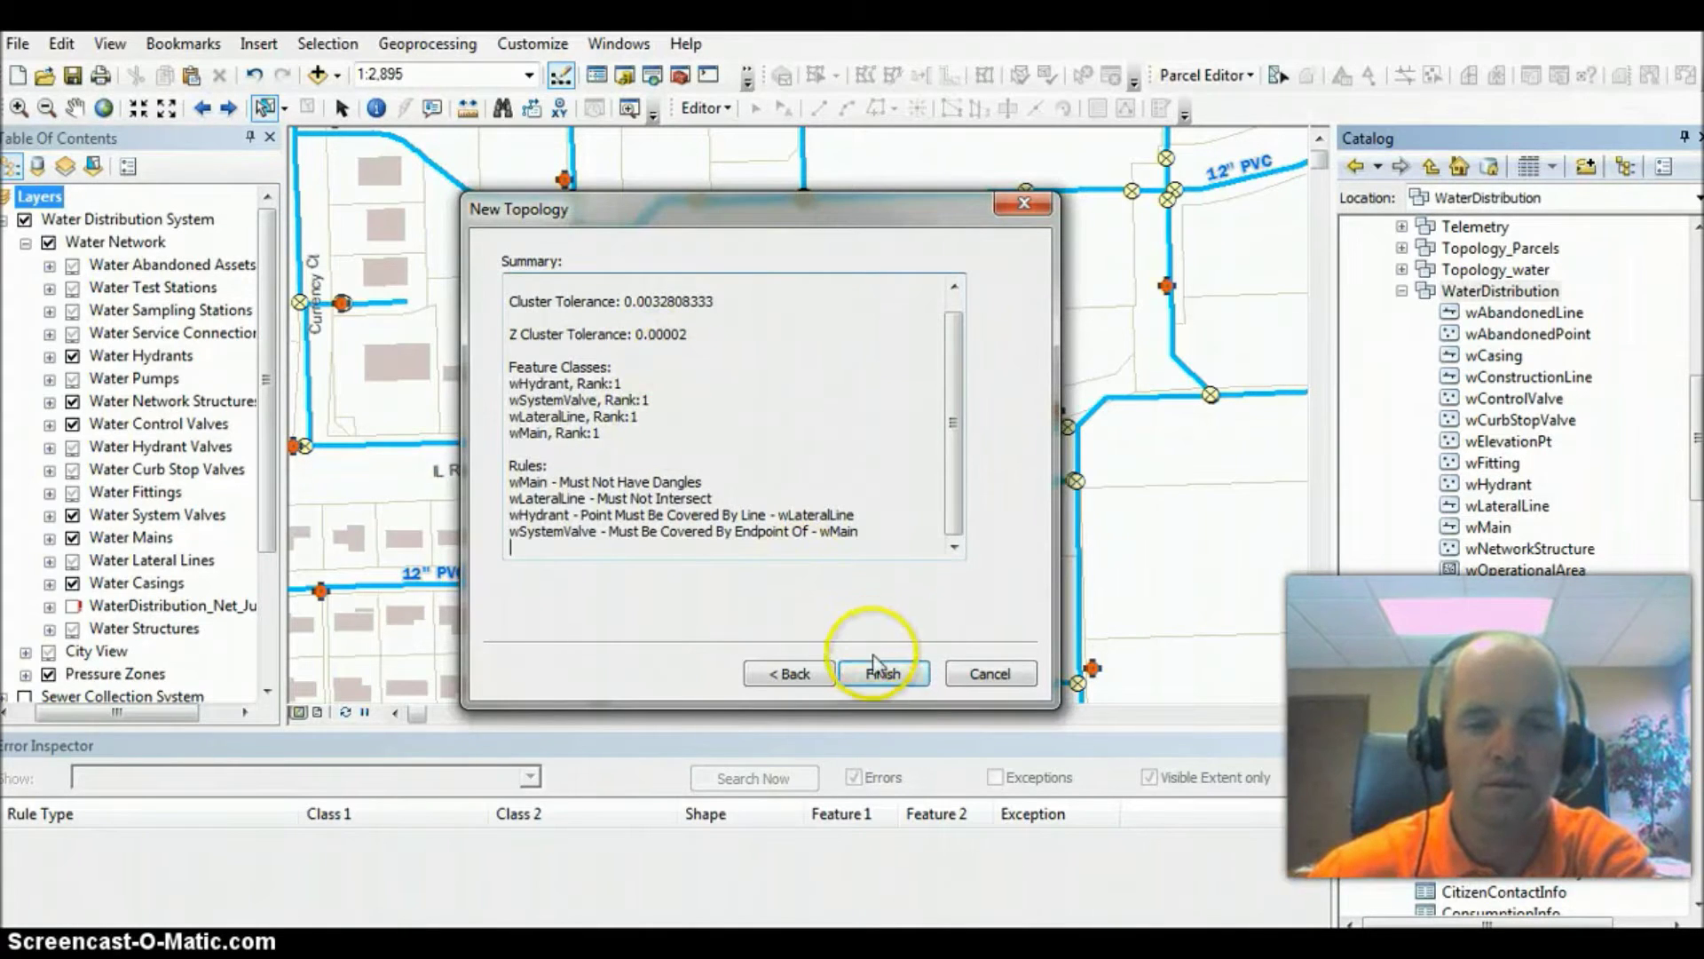
{"action": "left_click", "coordinate": [876, 668]}
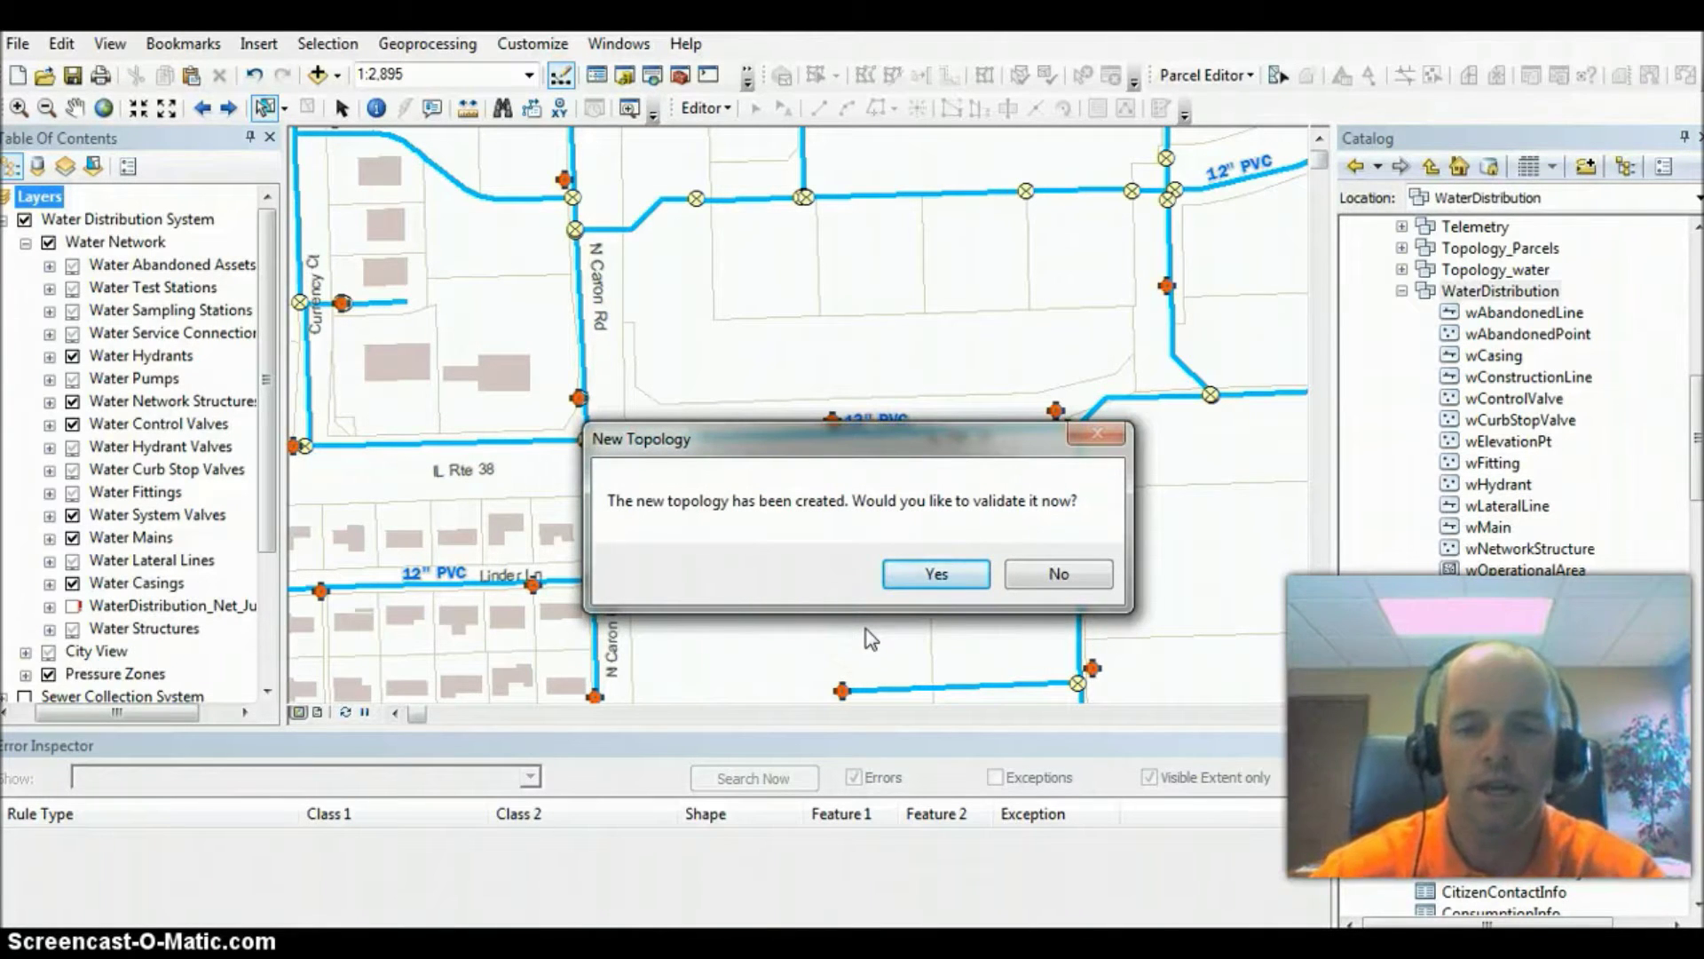
{"action": "left_click", "coordinate": [927, 577]}
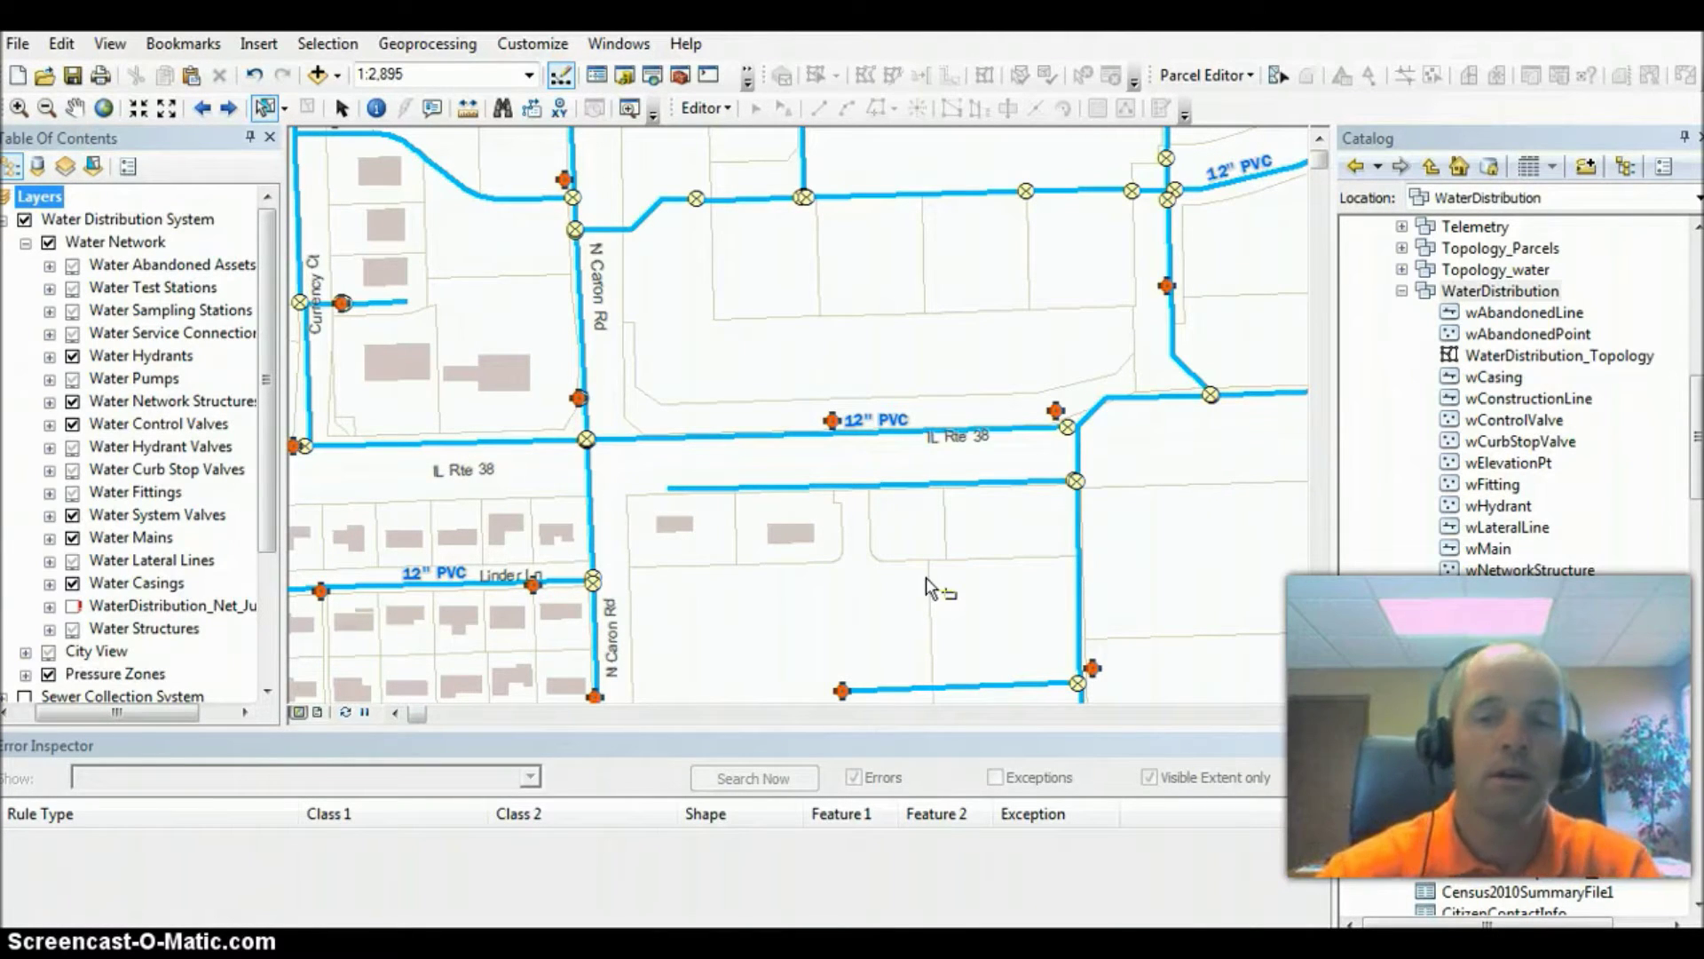
Add WaterDistribution_Topology to the map's Layers without adding its participating feature classes
{"action": "left_click", "coordinate": [1509, 357]}
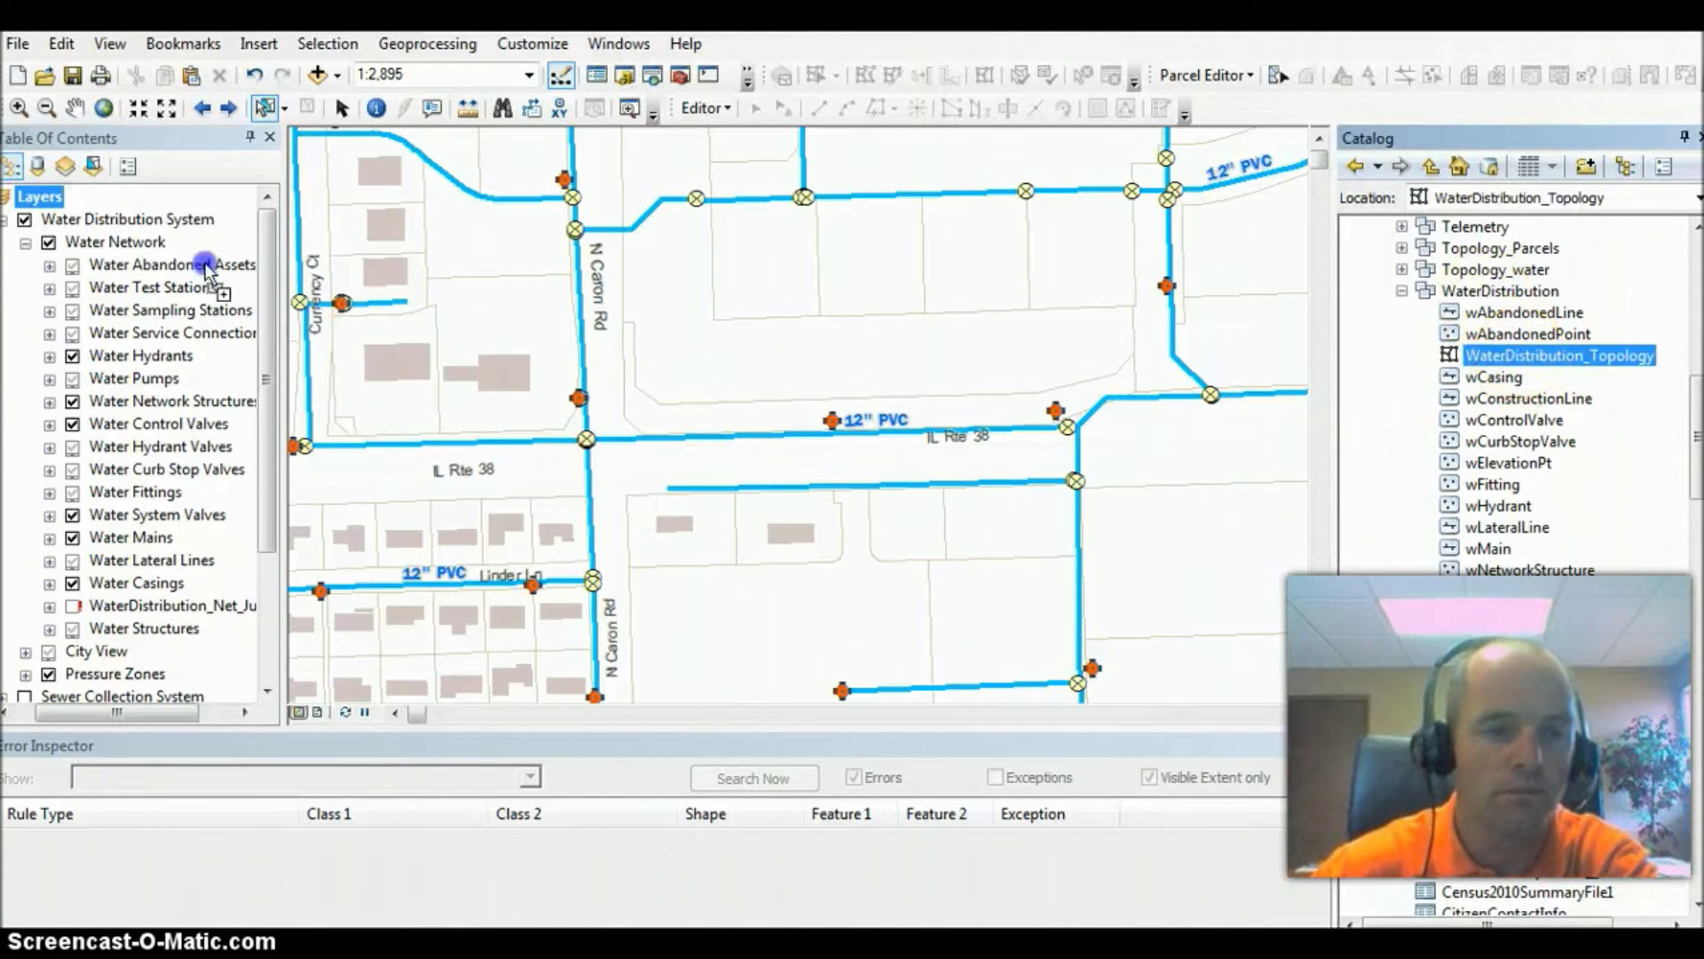
{"action": "left_click_drag", "start_coordinate": [101, 205], "coordinate": [101, 204]}
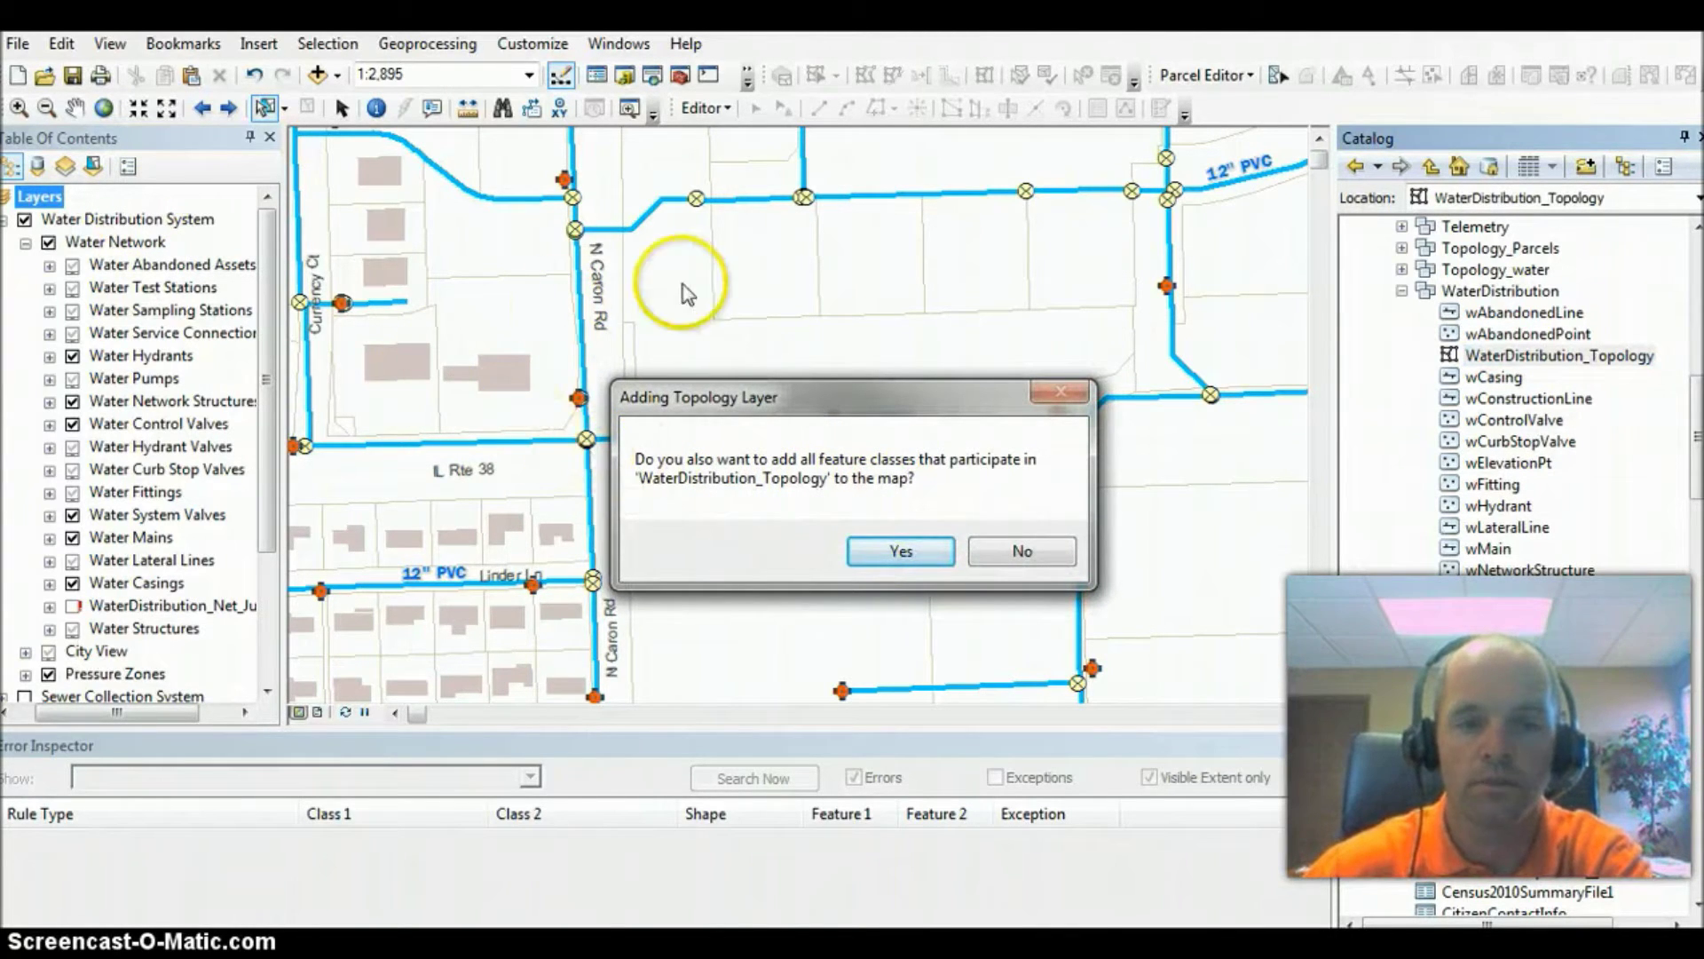
{"action": "left_click", "coordinate": [1021, 552]}
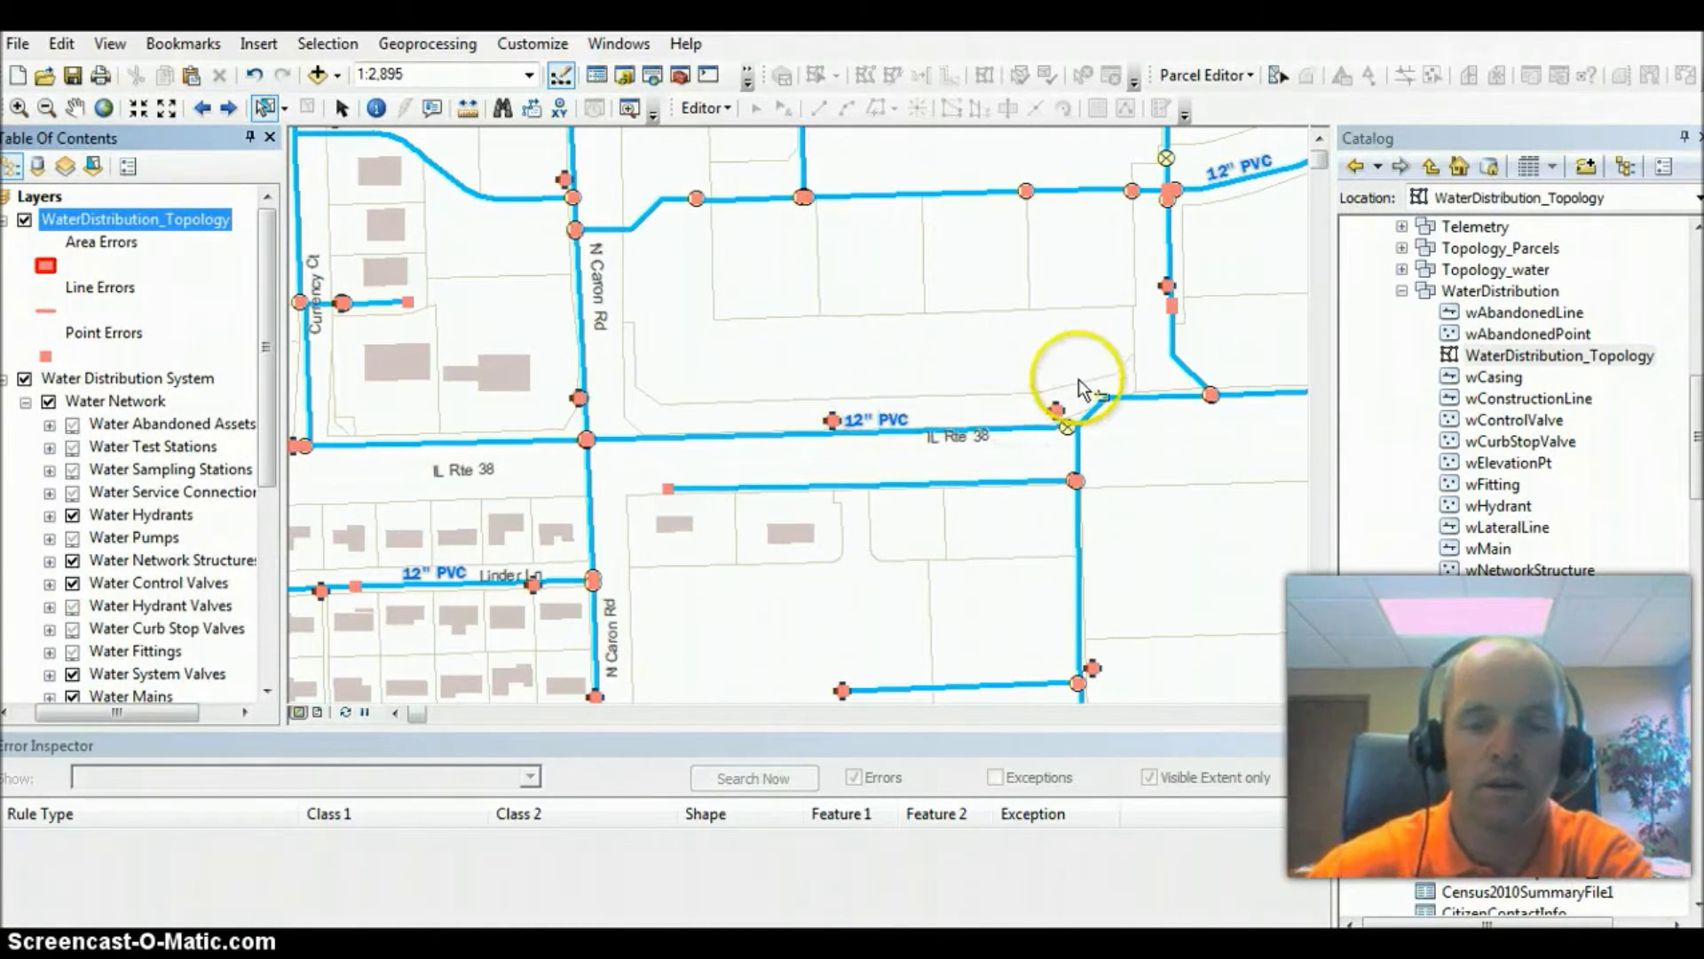
{"action": "left_click", "coordinate": [706, 109]}
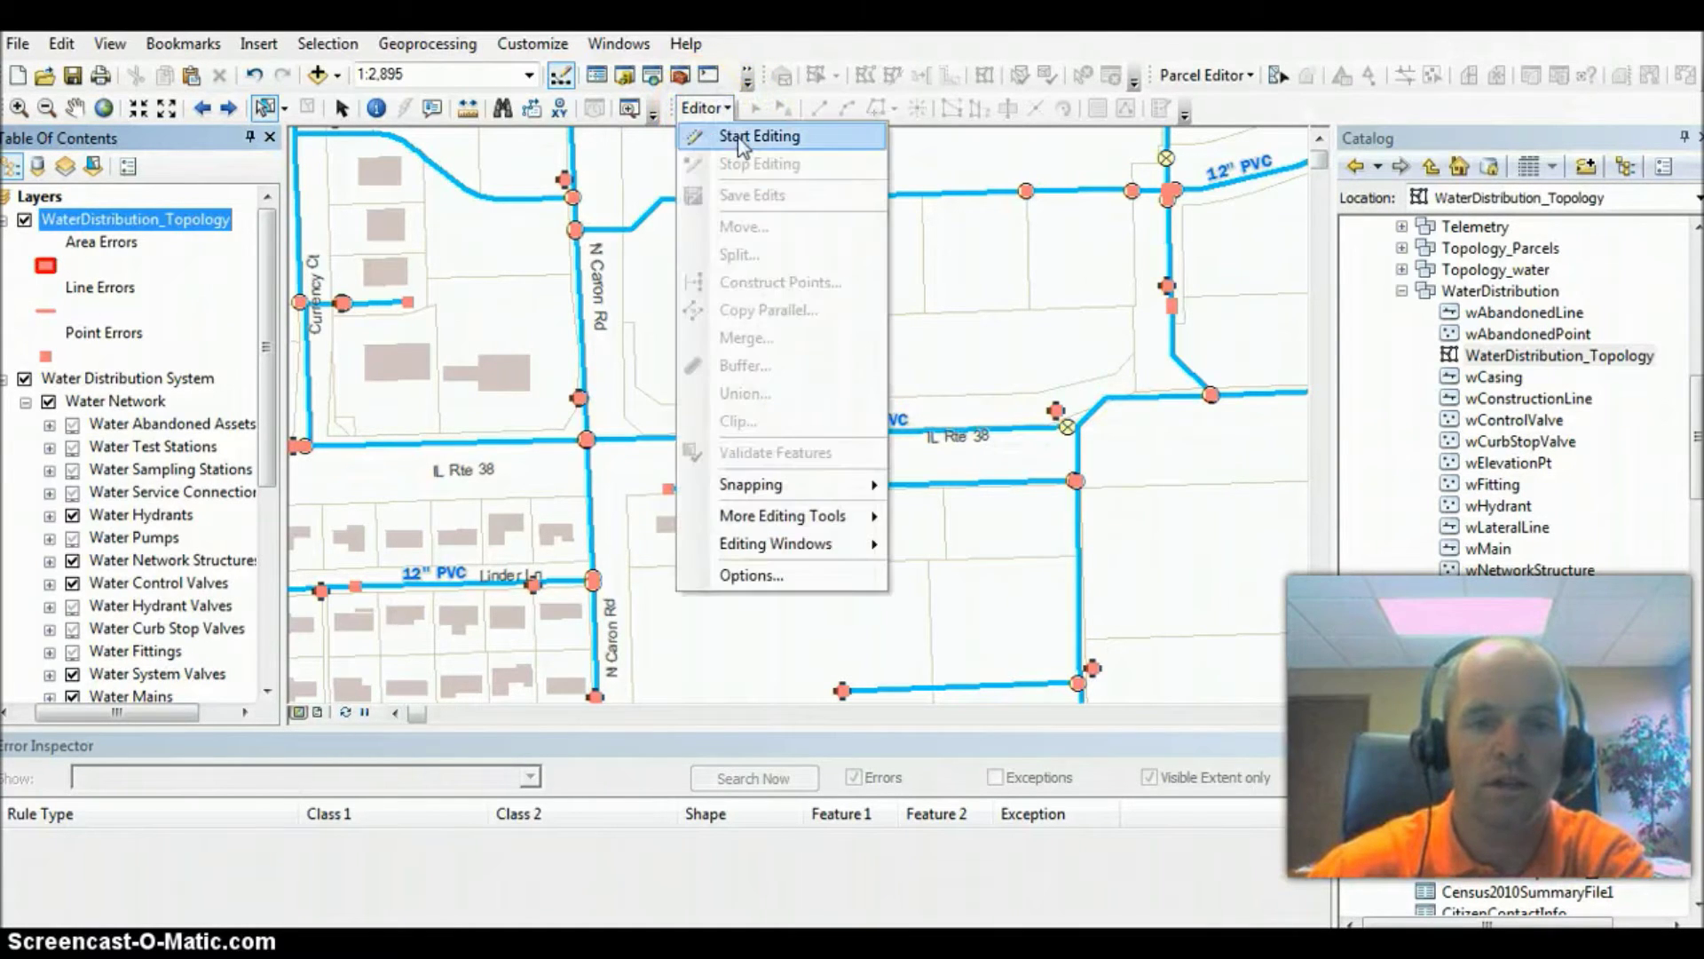
Start an edit session against WaterDistribution_Topology and open the Error Inspector
{"action": "left_click", "coordinate": [738, 131]}
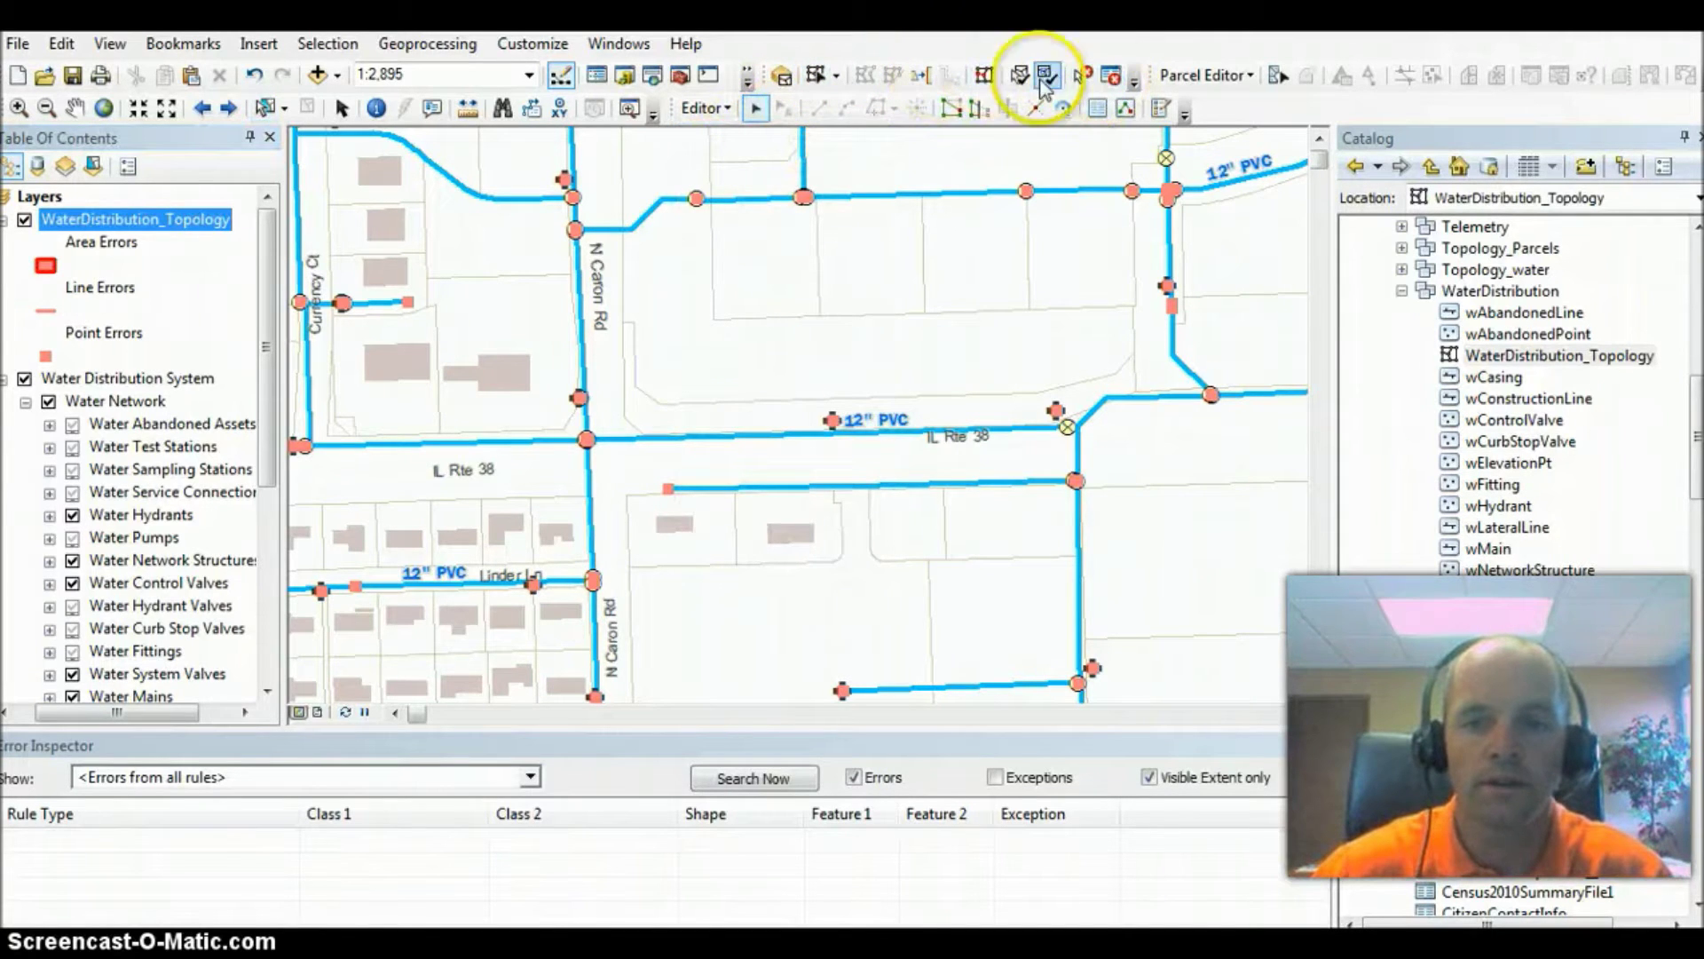
{"action": "left_click", "coordinate": [781, 78]}
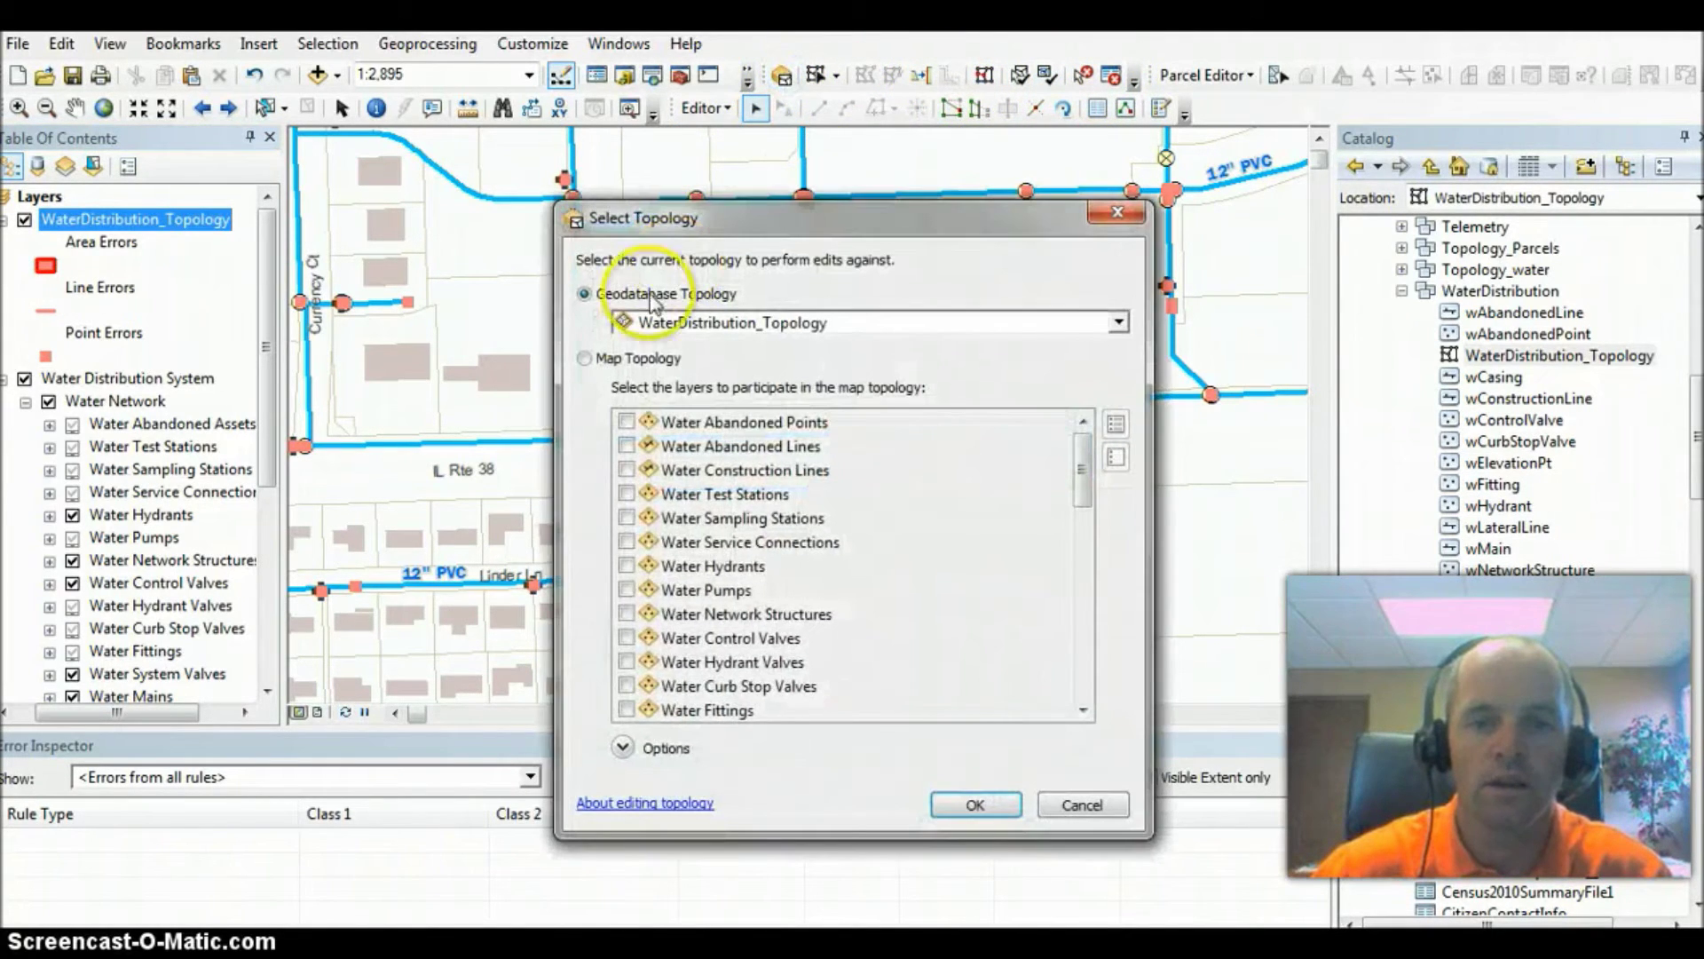
{"action": "left_click", "coordinate": [975, 804]}
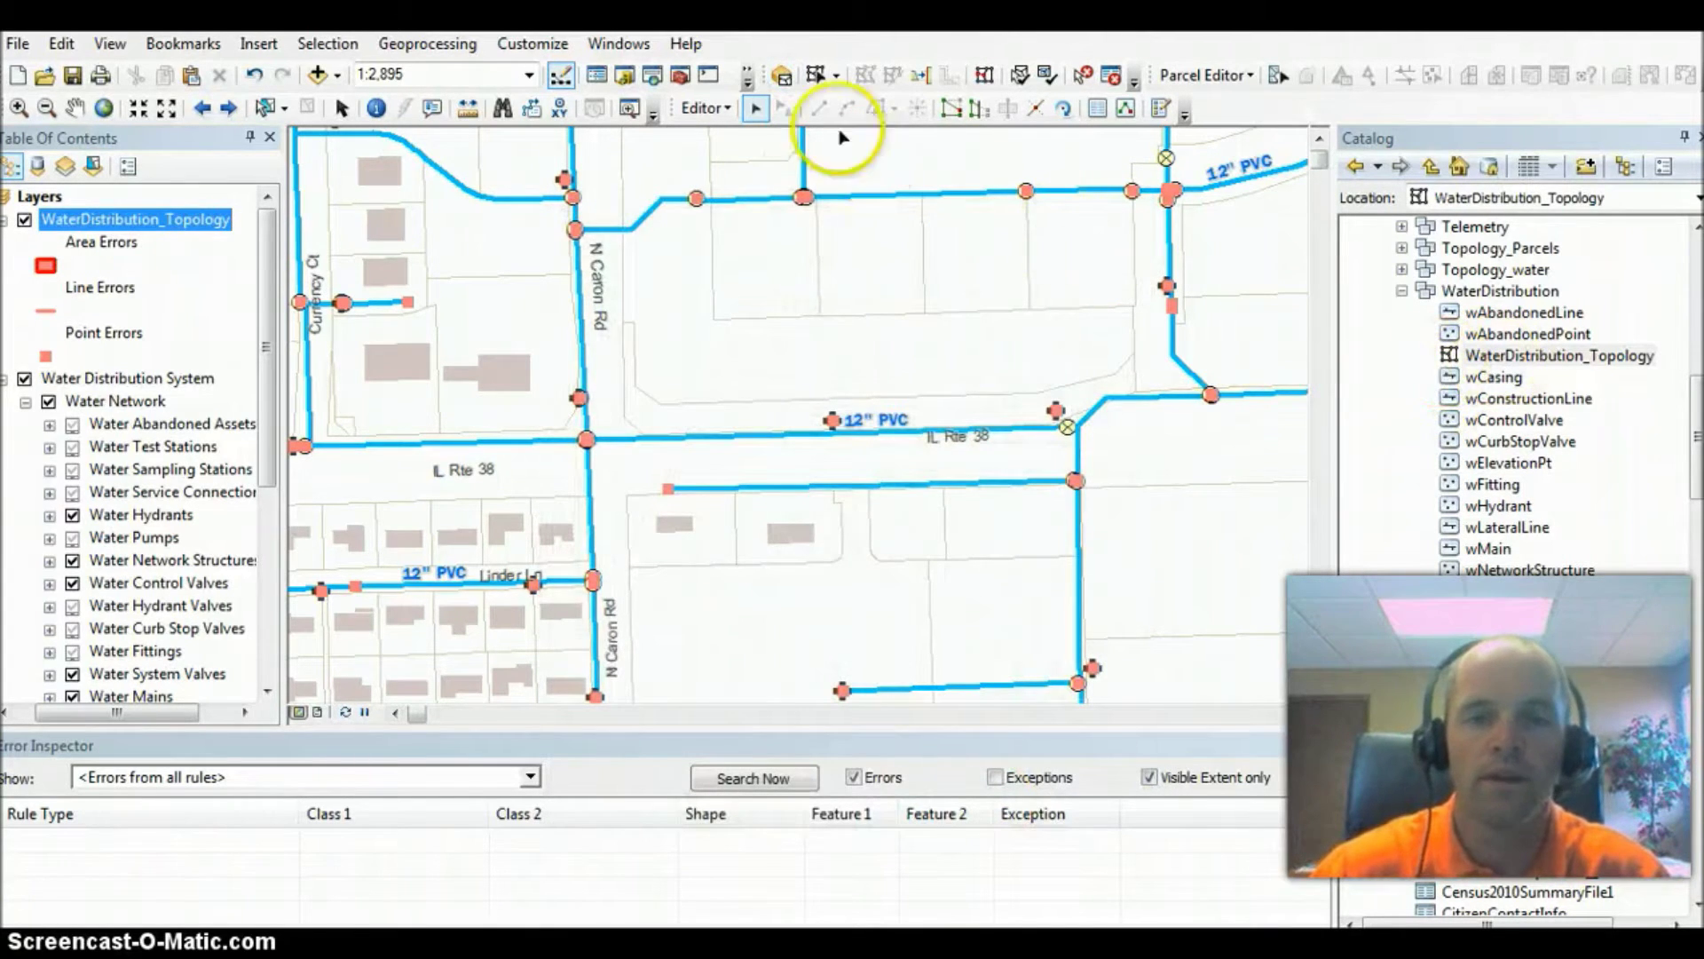
{"action": "left_click", "coordinate": [1112, 76]}
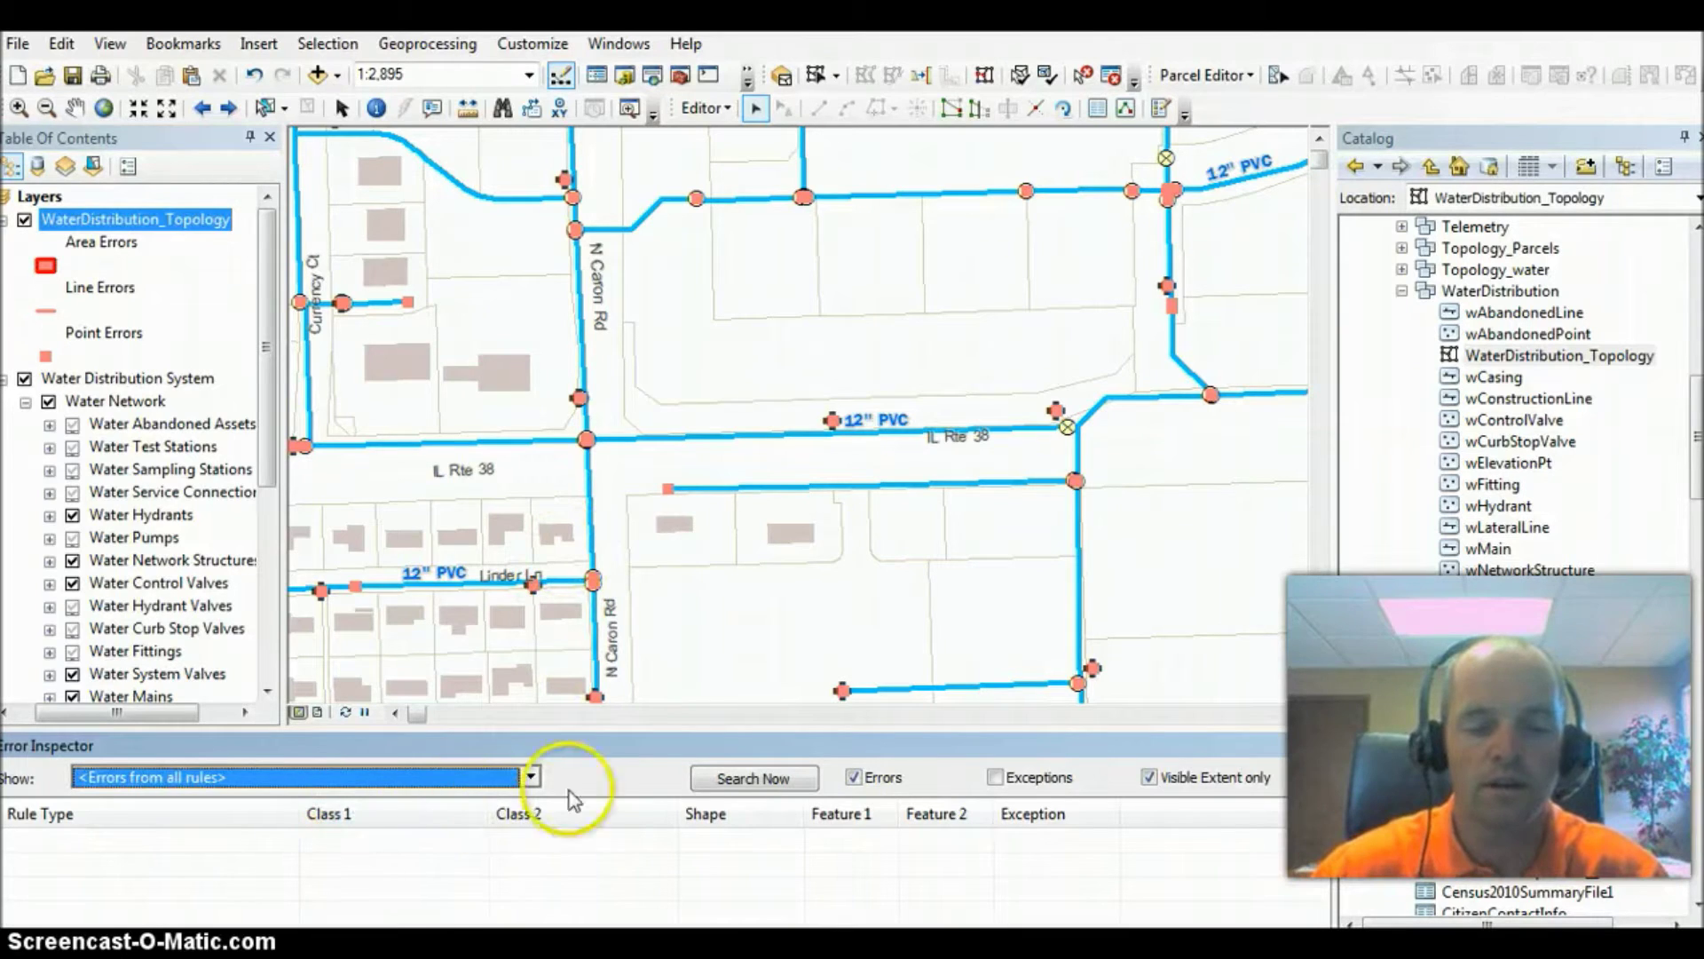
Search for topology errors, mark wMain dangle error 589 as an exception, and sort by rule type
{"action": "left_click", "coordinate": [774, 781]}
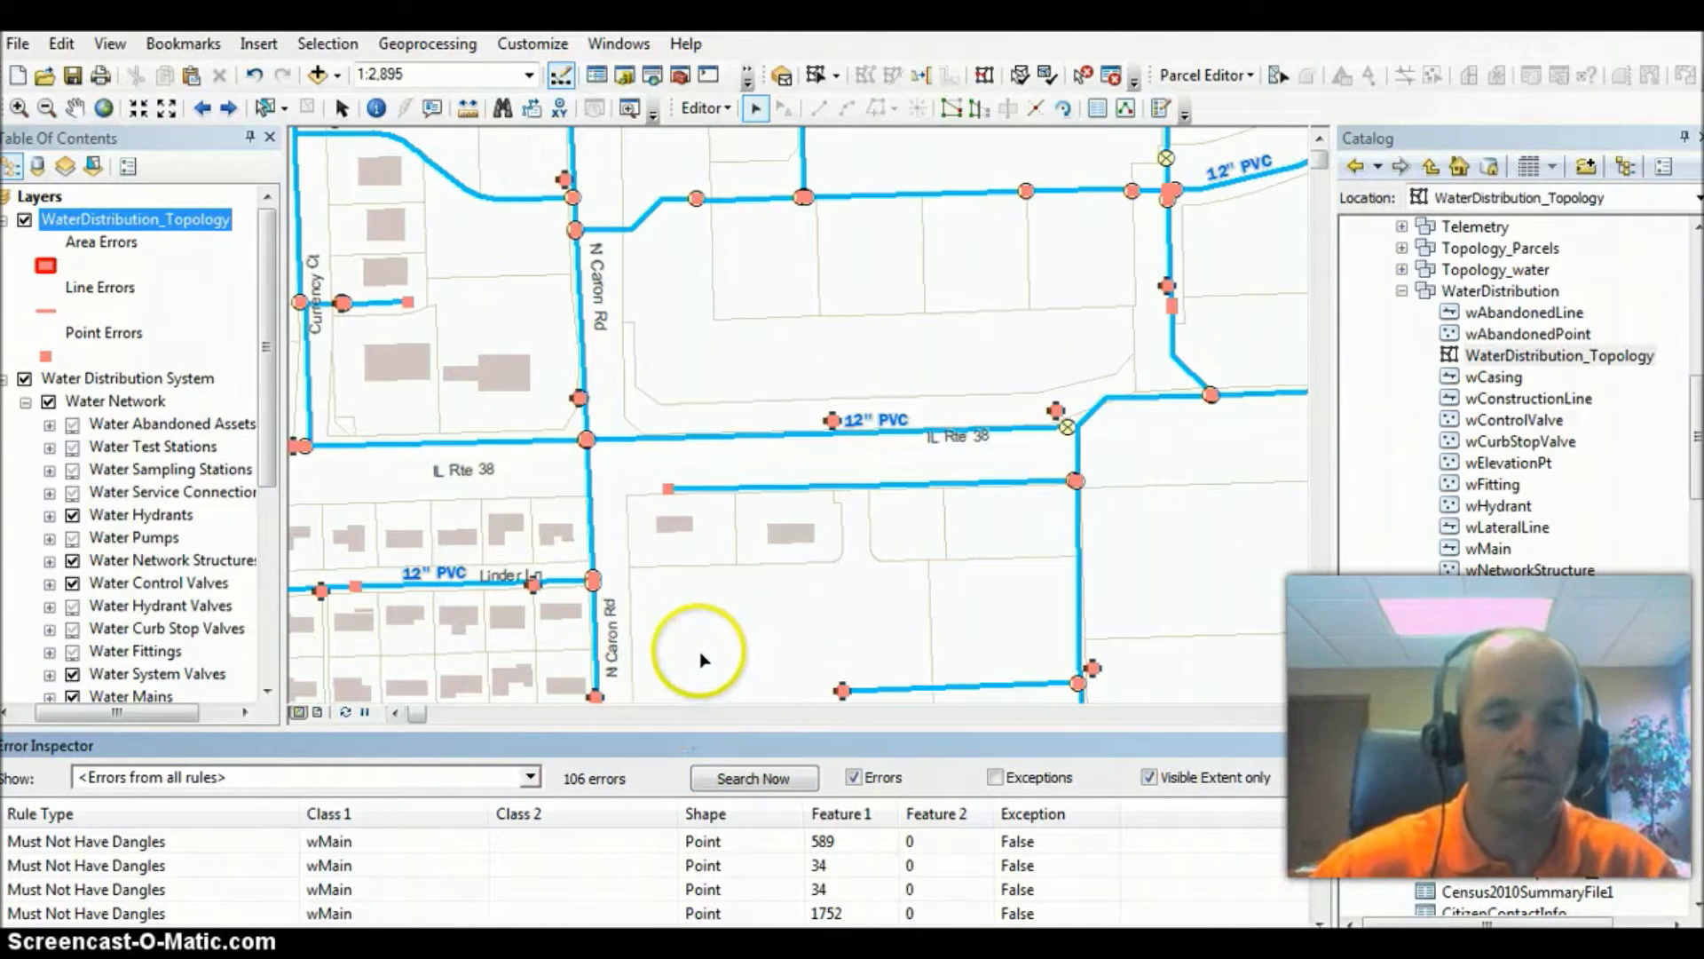
{"action": "left_click", "coordinate": [169, 848]}
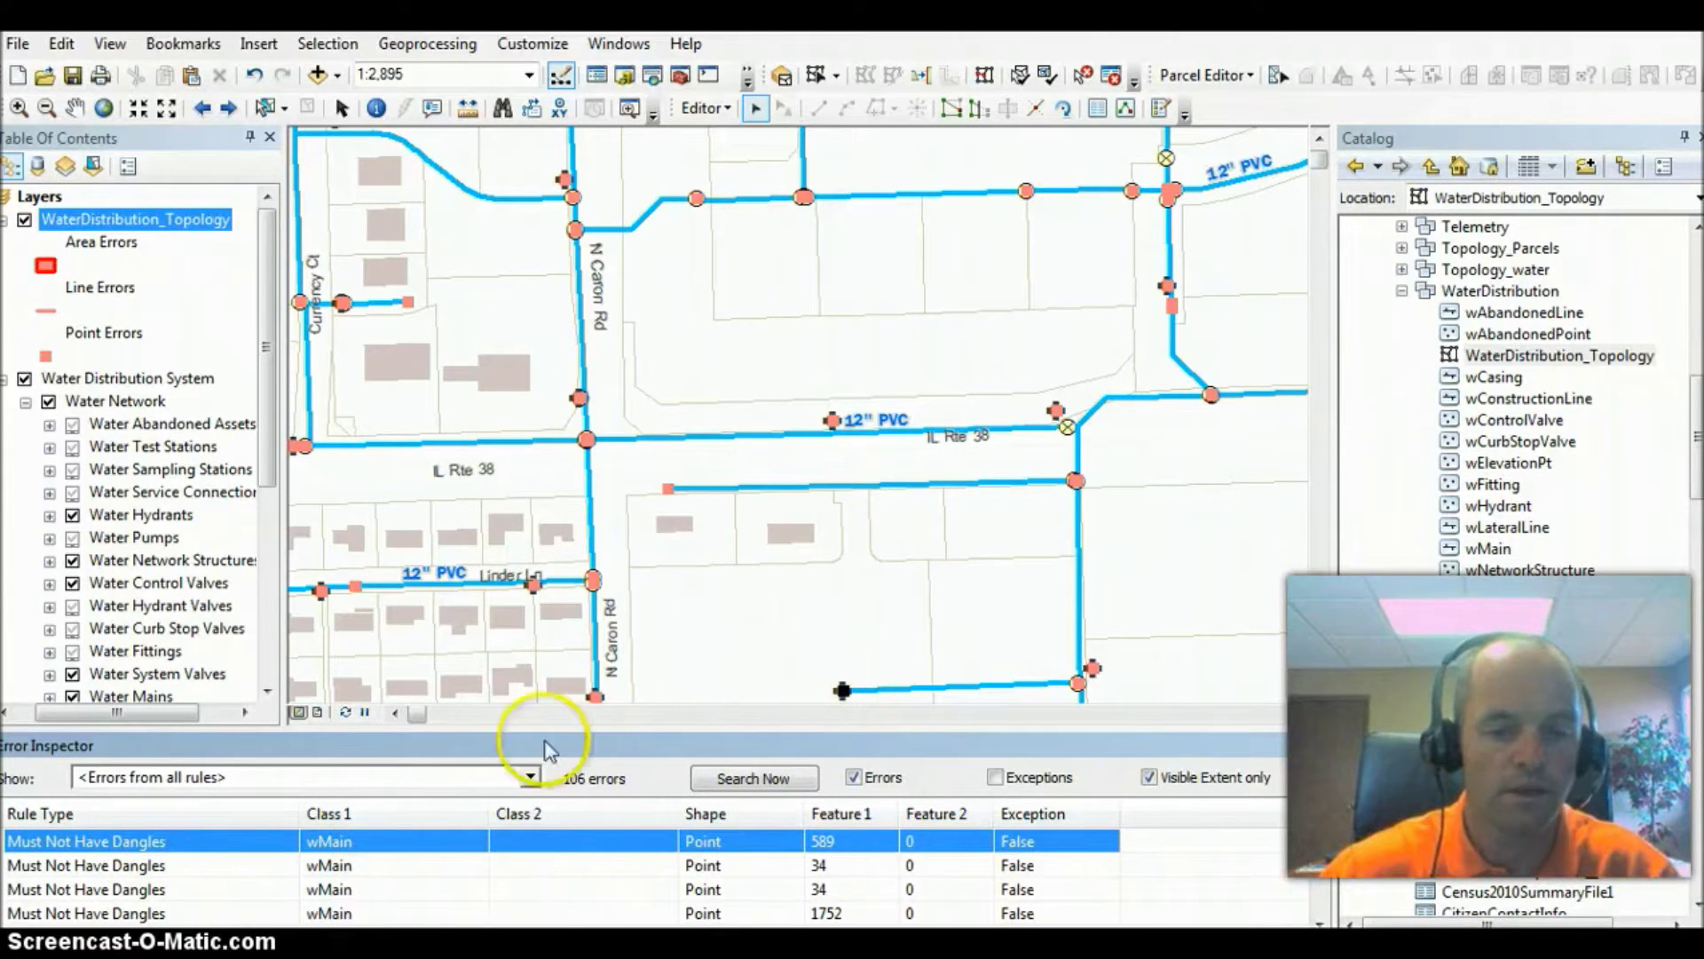
{"action": "right_click", "coordinate": [125, 843]}
{"action": "left_click", "coordinate": [211, 804]}
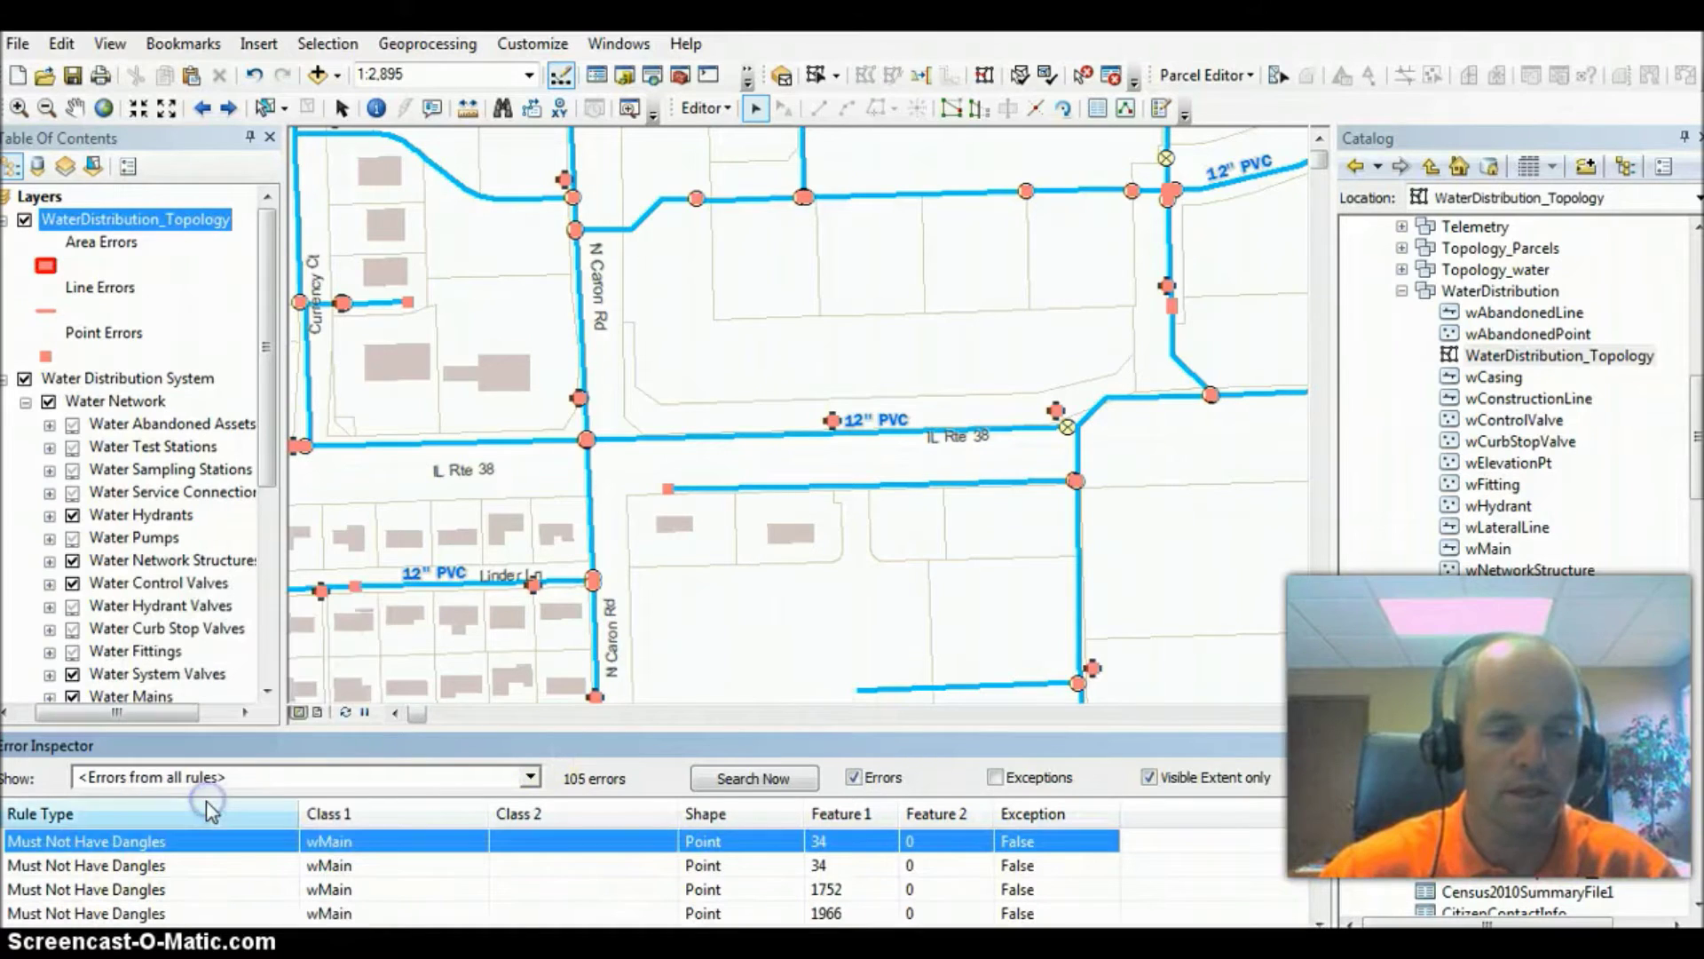
{"action": "left_click", "coordinate": [139, 843]}
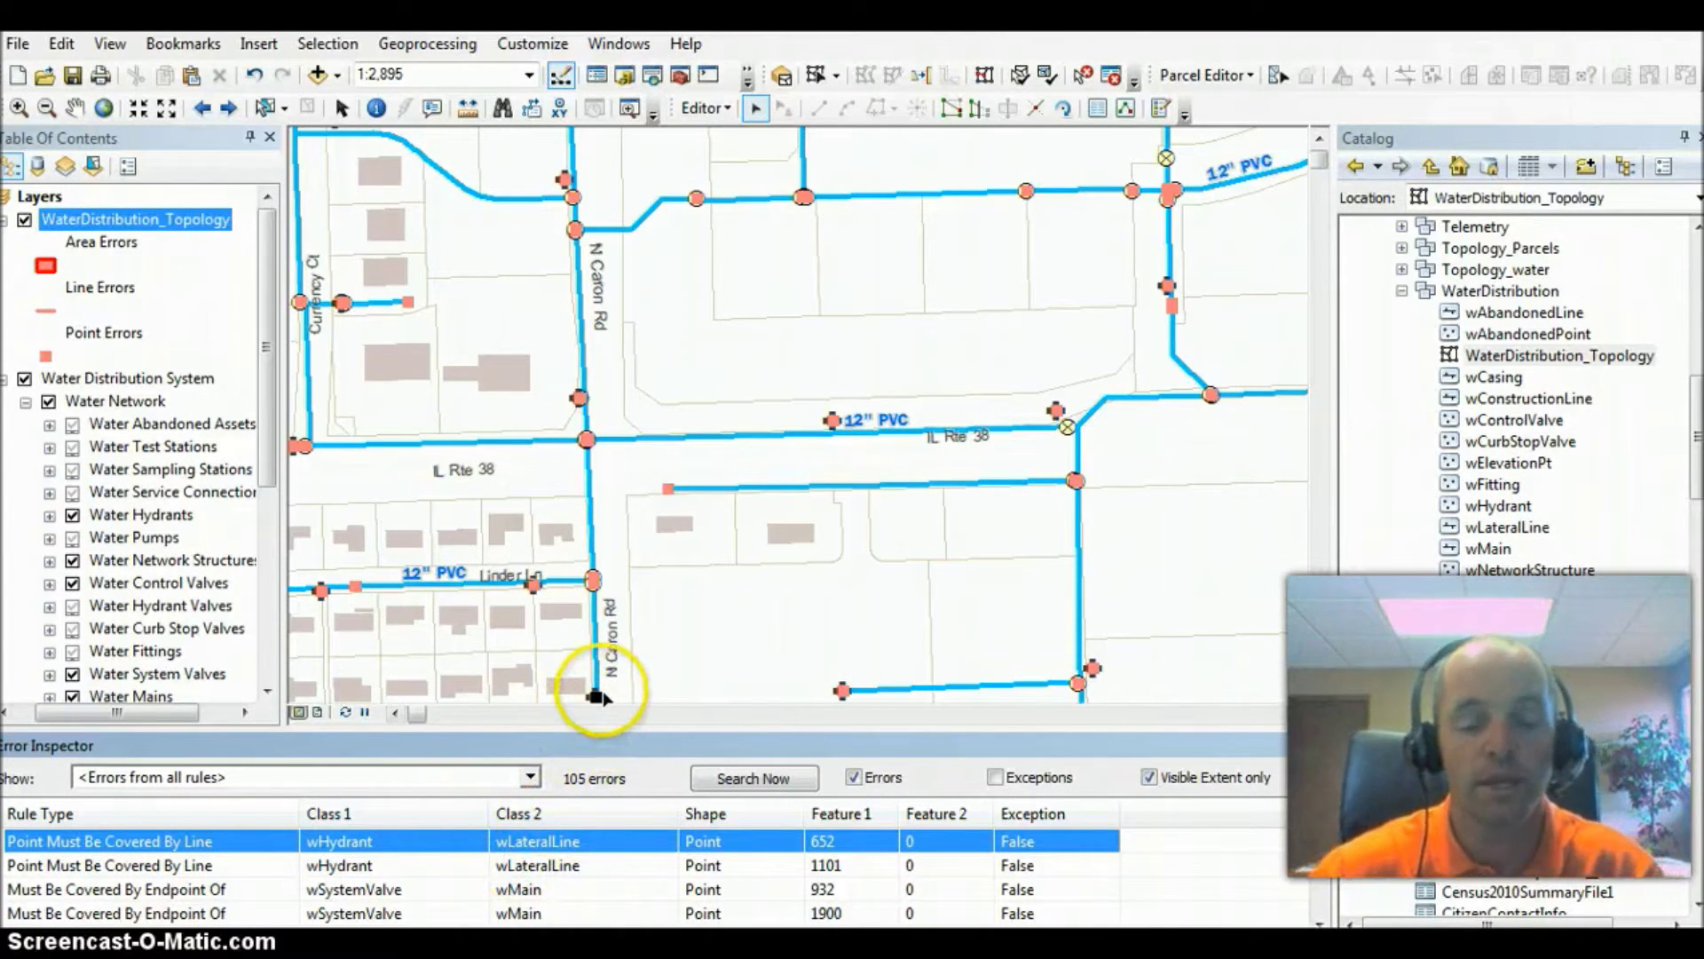
Mark hydrant 652's Point Must Be Covered By Line error as an exception, then select valve error 3141
{"action": "left_click", "coordinate": [220, 840]}
{"action": "right_click", "coordinate": [220, 839]}
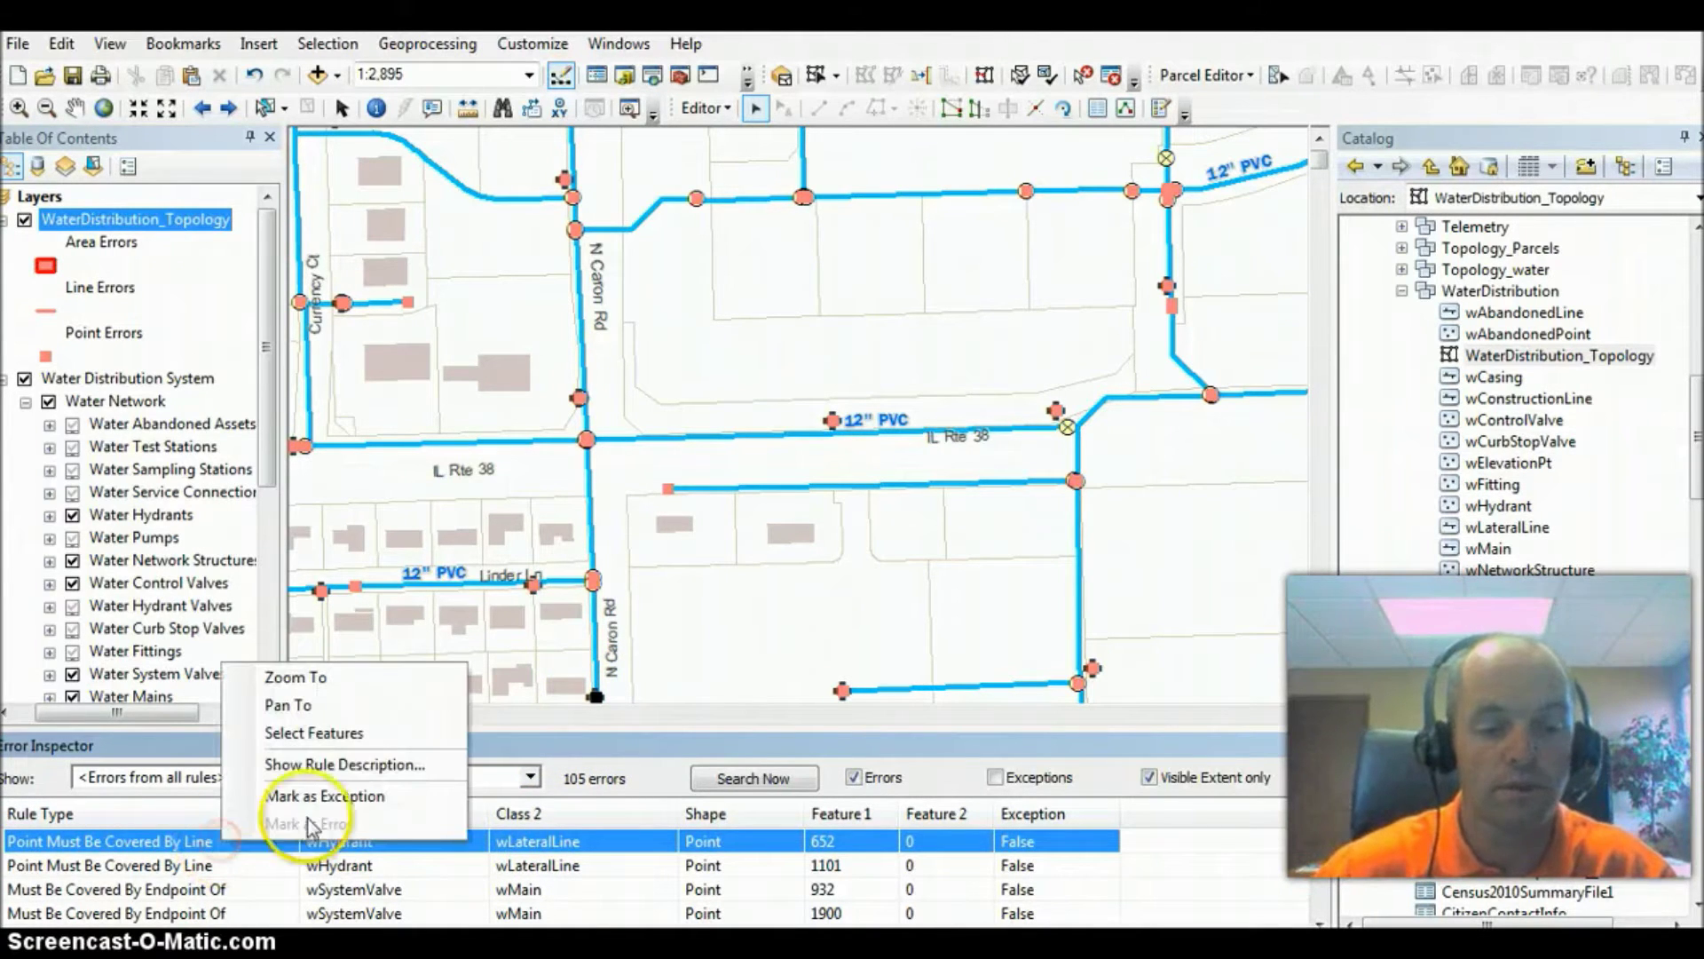
{"action": "left_click", "coordinate": [311, 803]}
{"action": "left_click", "coordinate": [170, 872]}
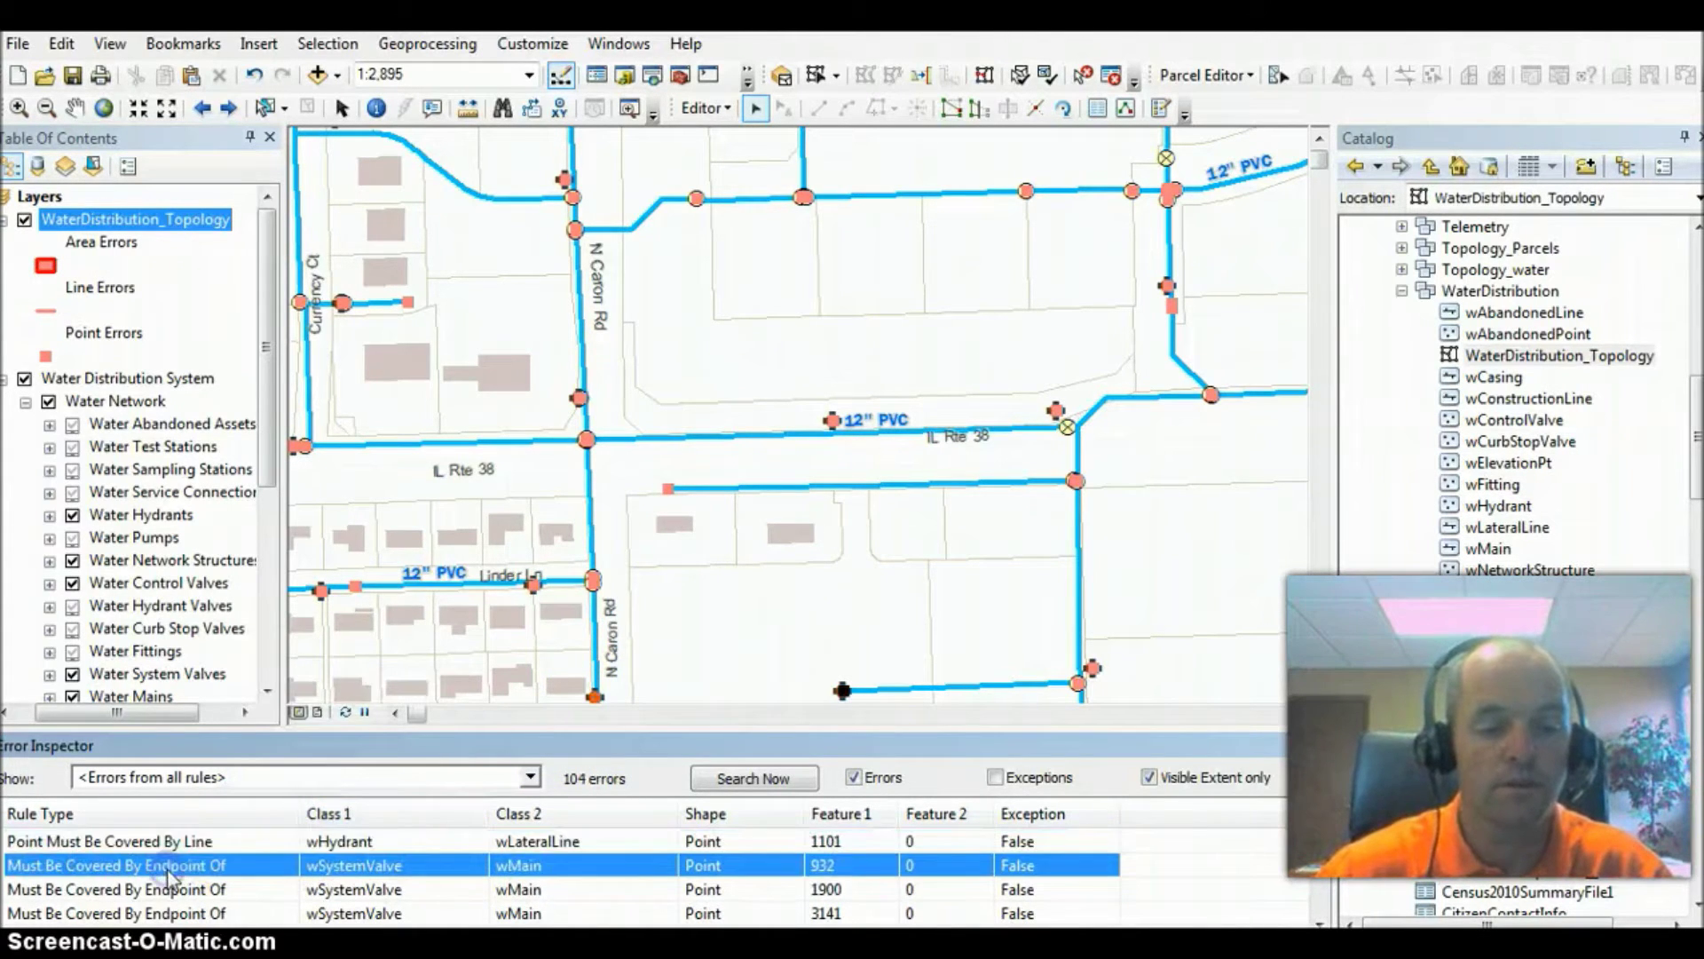
{"action": "scroll", "coordinate": [162, 892], "scroll_direction": "down", "scroll_amount": 1}
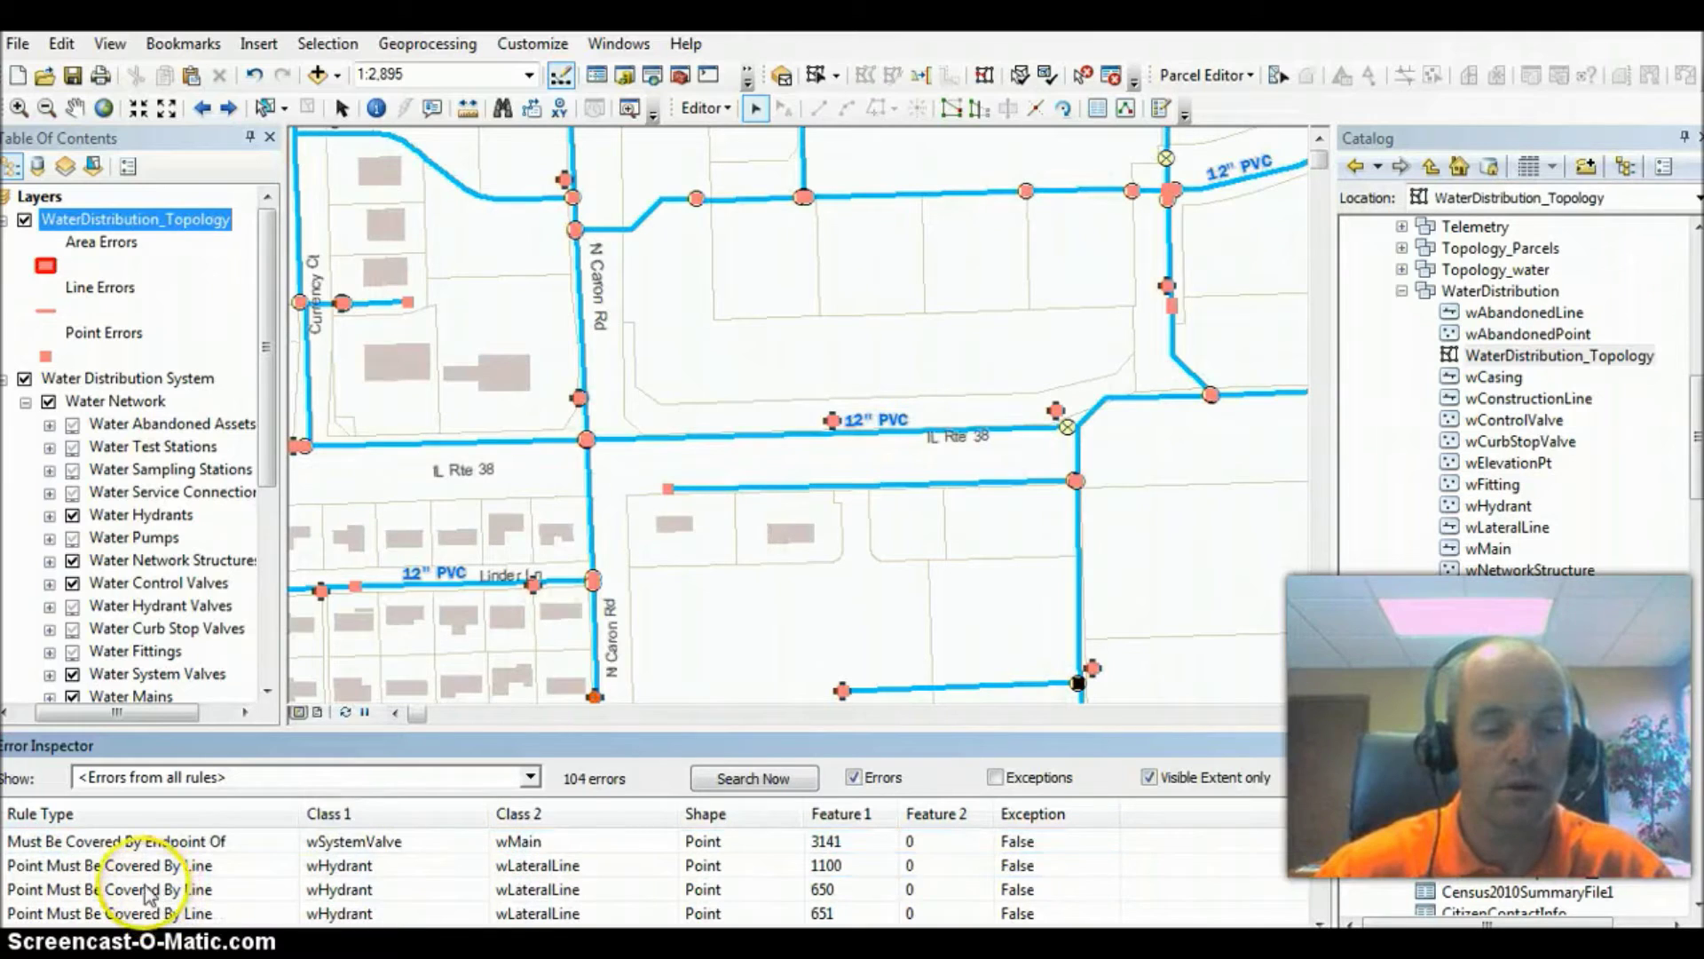
{"action": "left_click", "coordinate": [160, 843]}
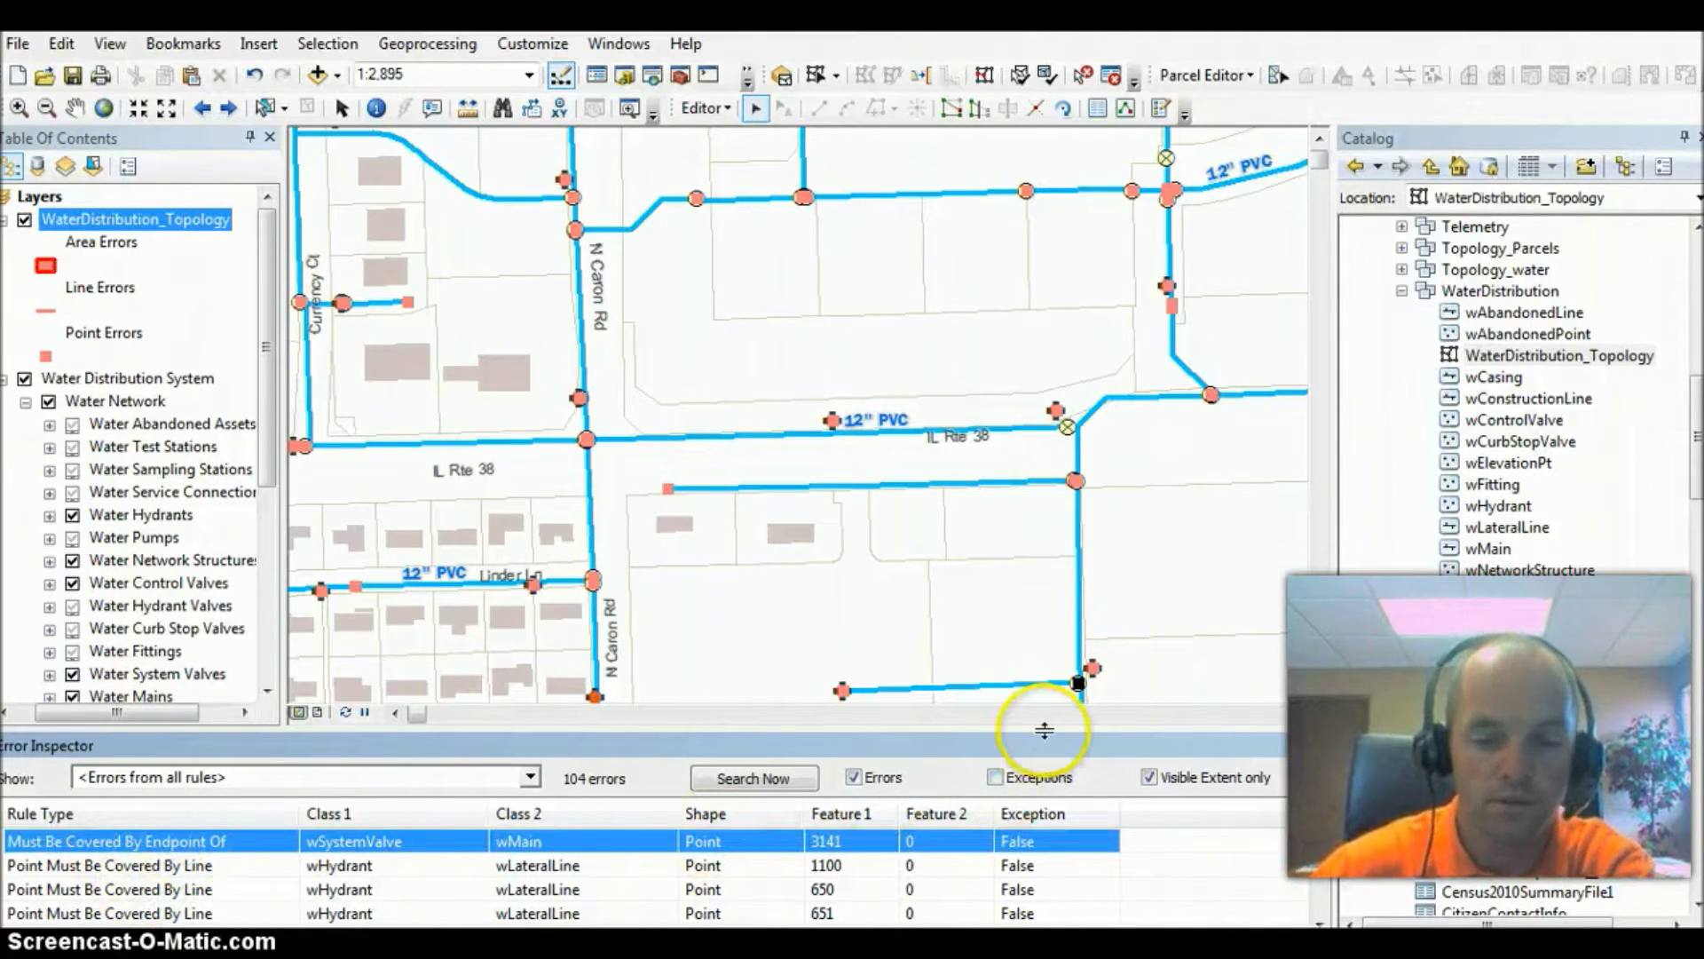
{"action": "right_click", "coordinate": [171, 850]}
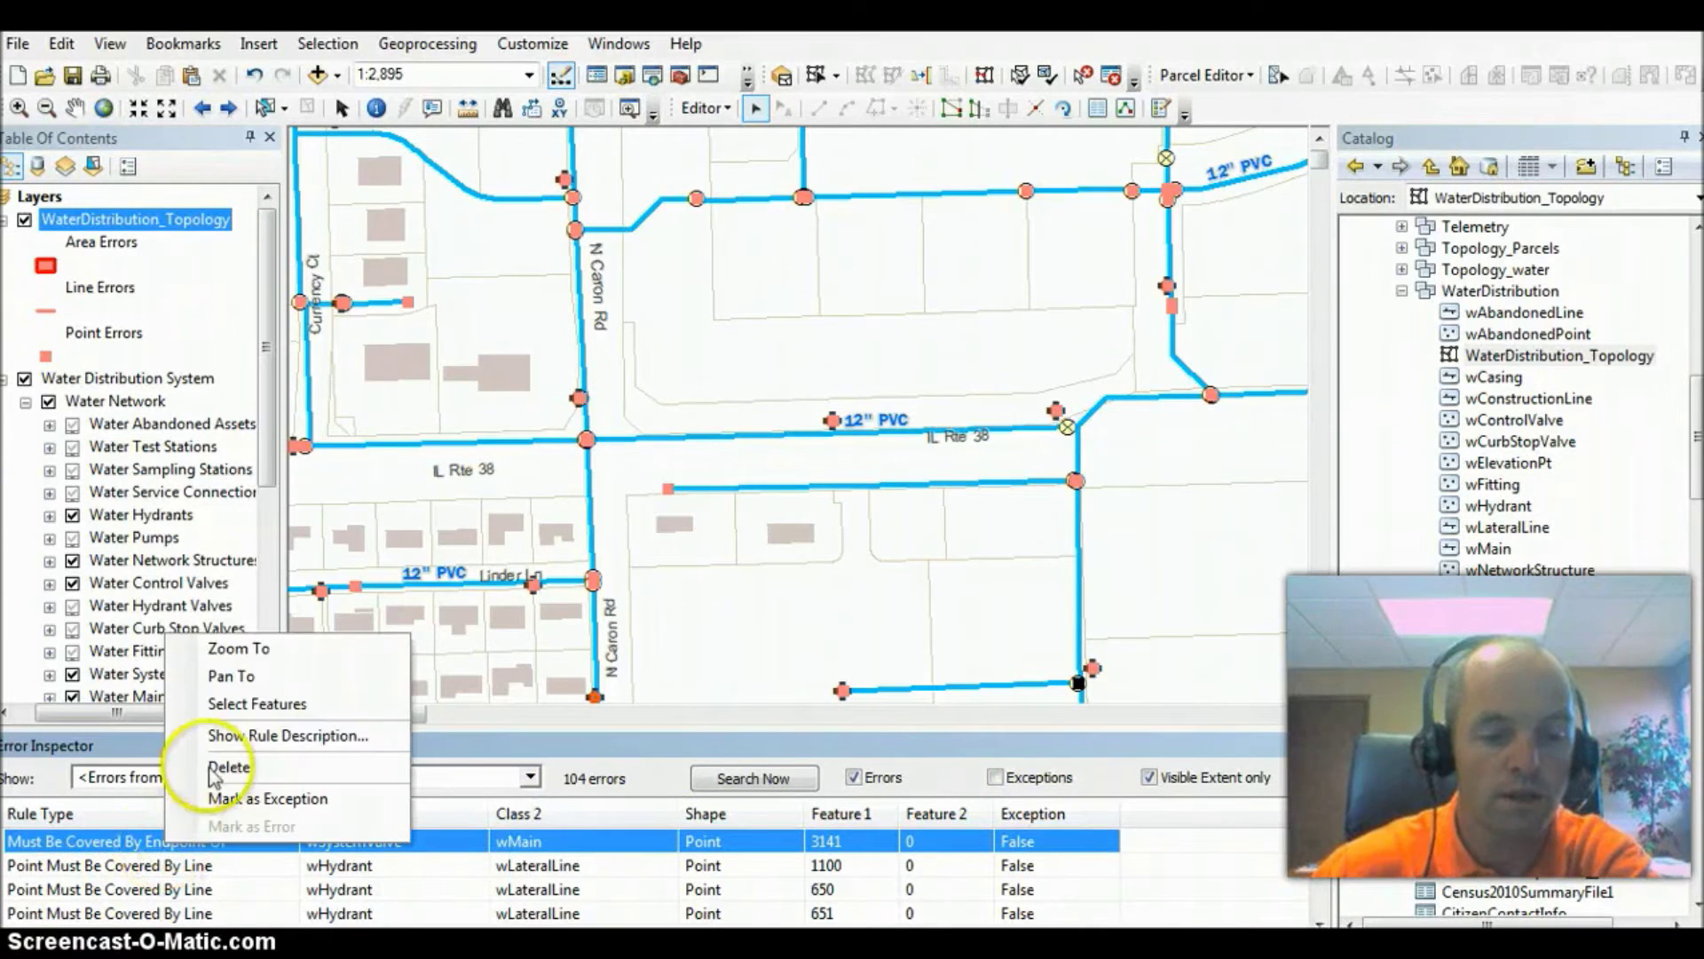
Zoom to valve error 3141 and set the map scale to 1:250
{"action": "left_click", "coordinate": [235, 650]}
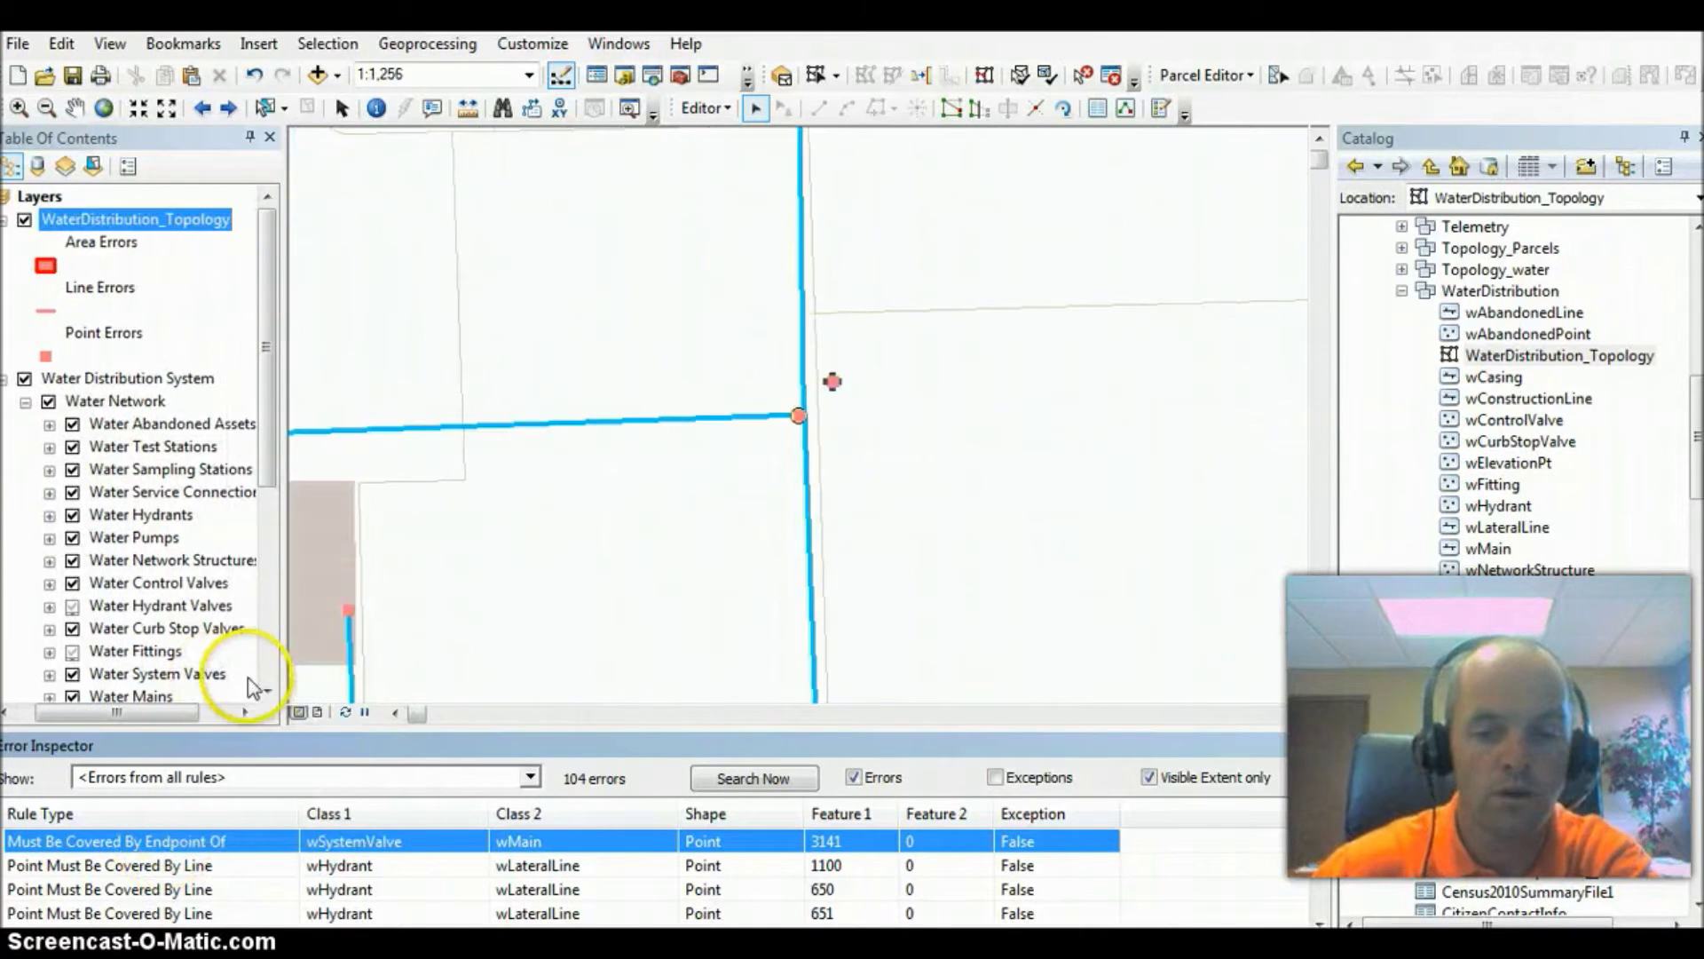
{"action": "left_click", "coordinate": [449, 78]}
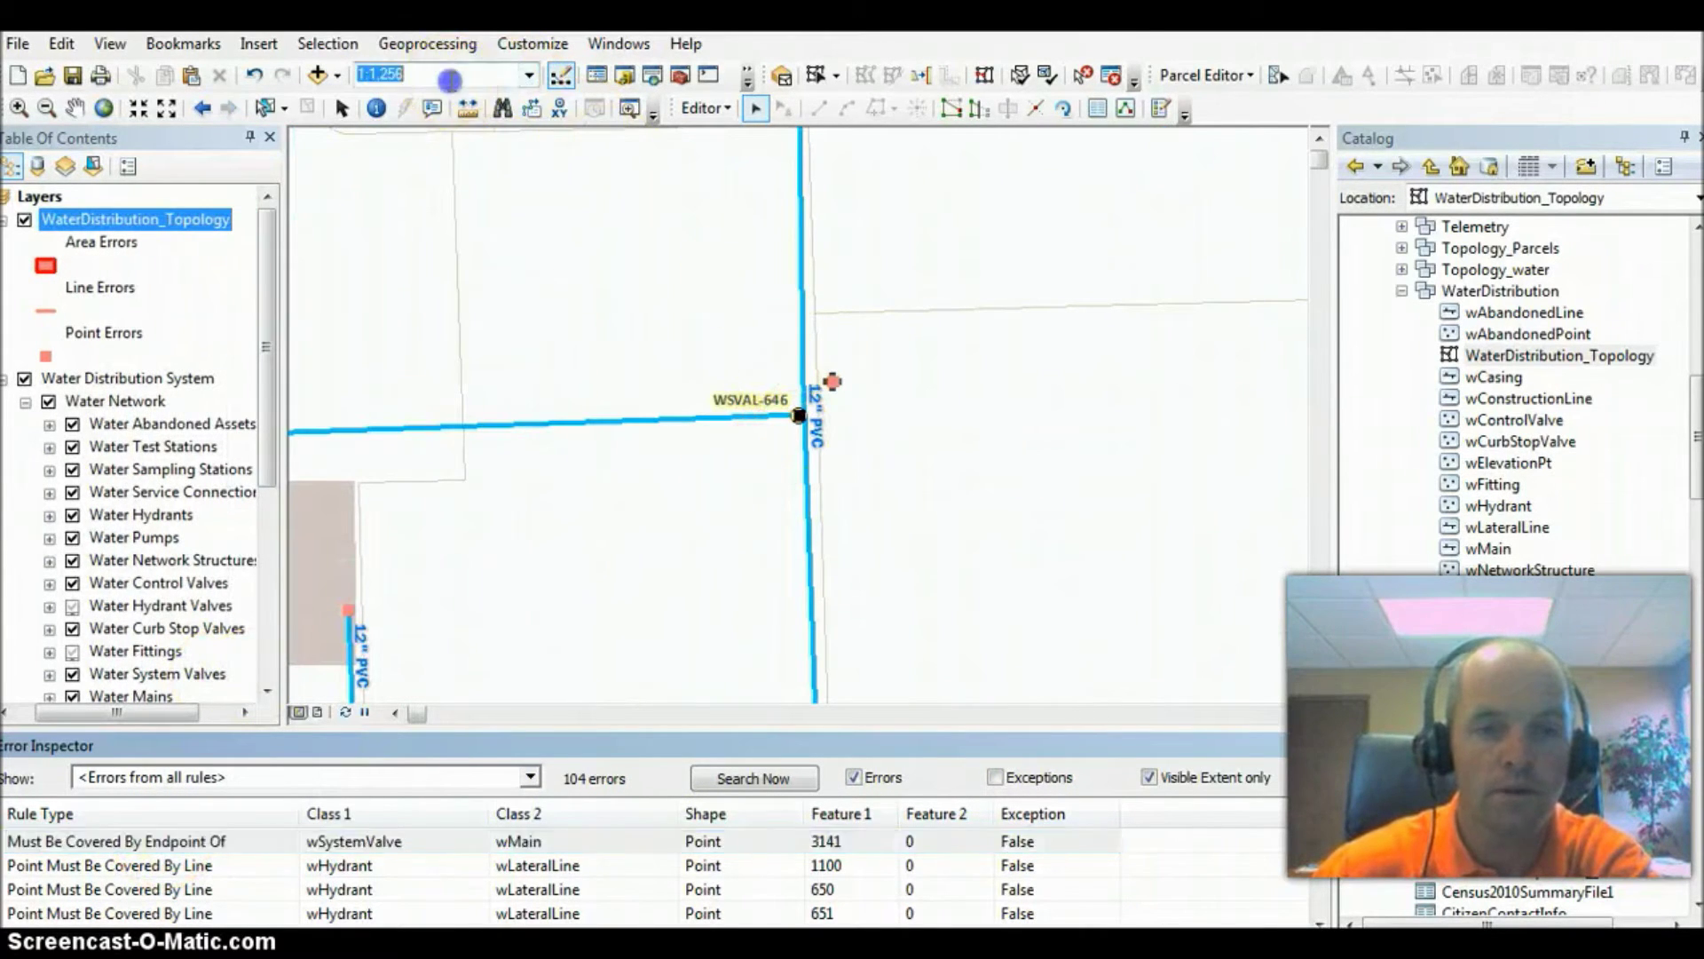
{"action": "type", "text": "250"}
{"action": "key", "text": "Return"}
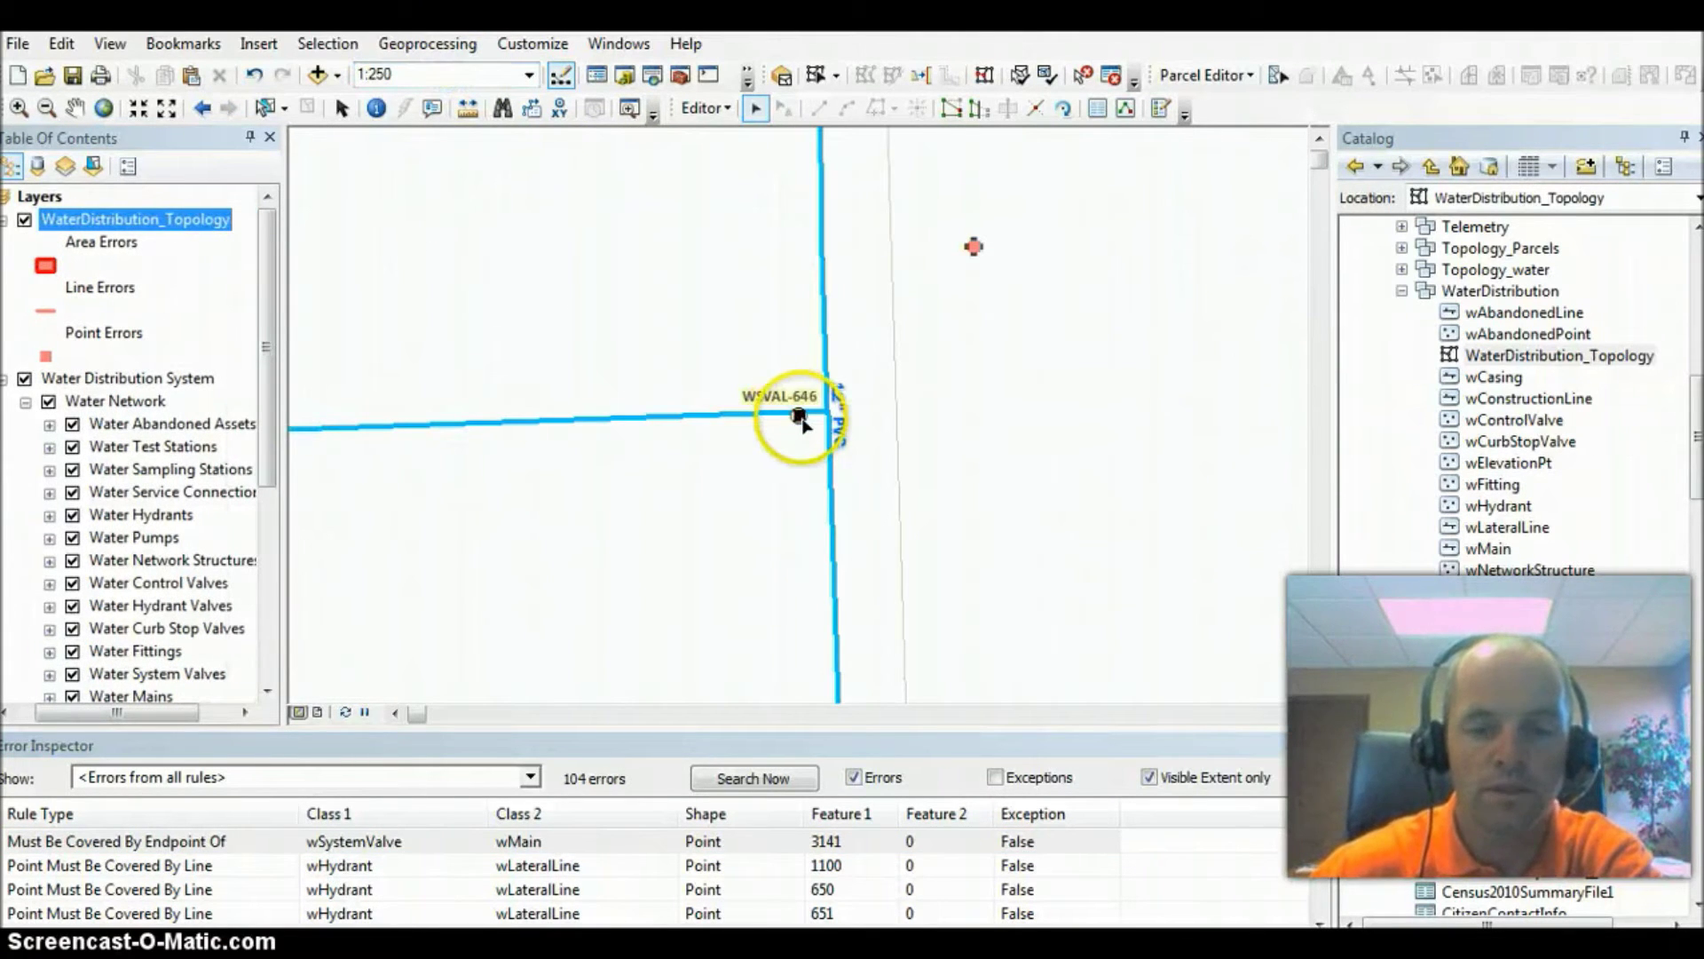
Insert a vertex on the adjoining main and snap it onto valve WSVAL-646
{"action": "left_click", "coordinate": [158, 848]}
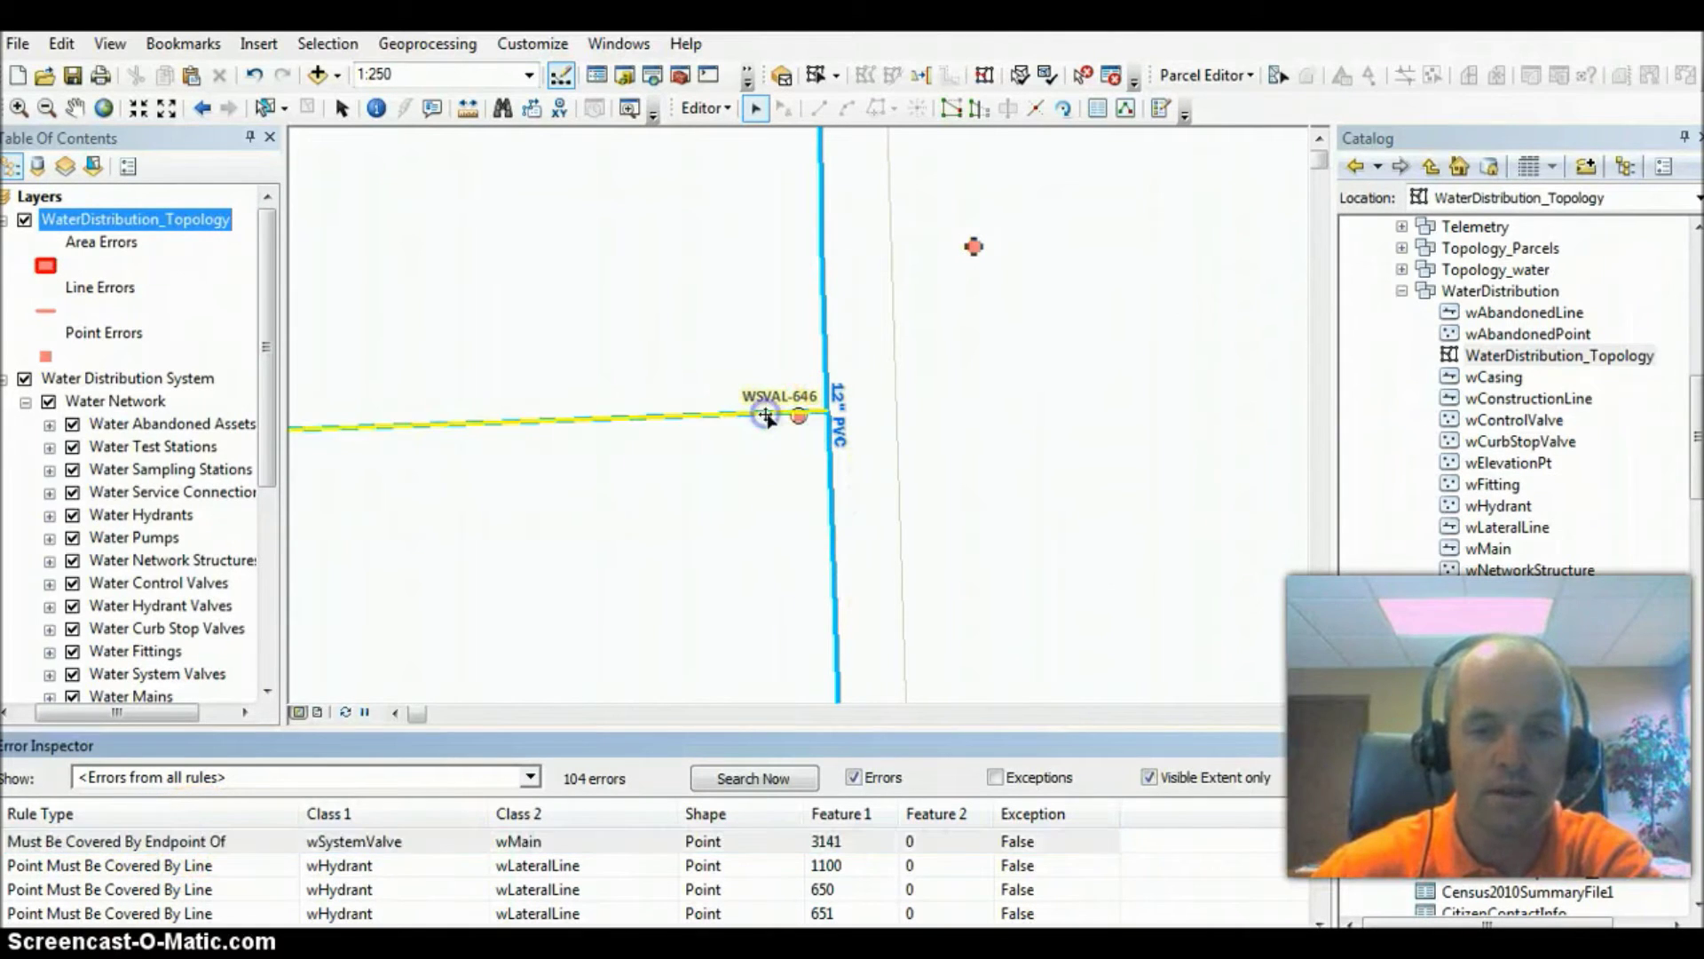
{"action": "double_click", "coordinate": [766, 417]}
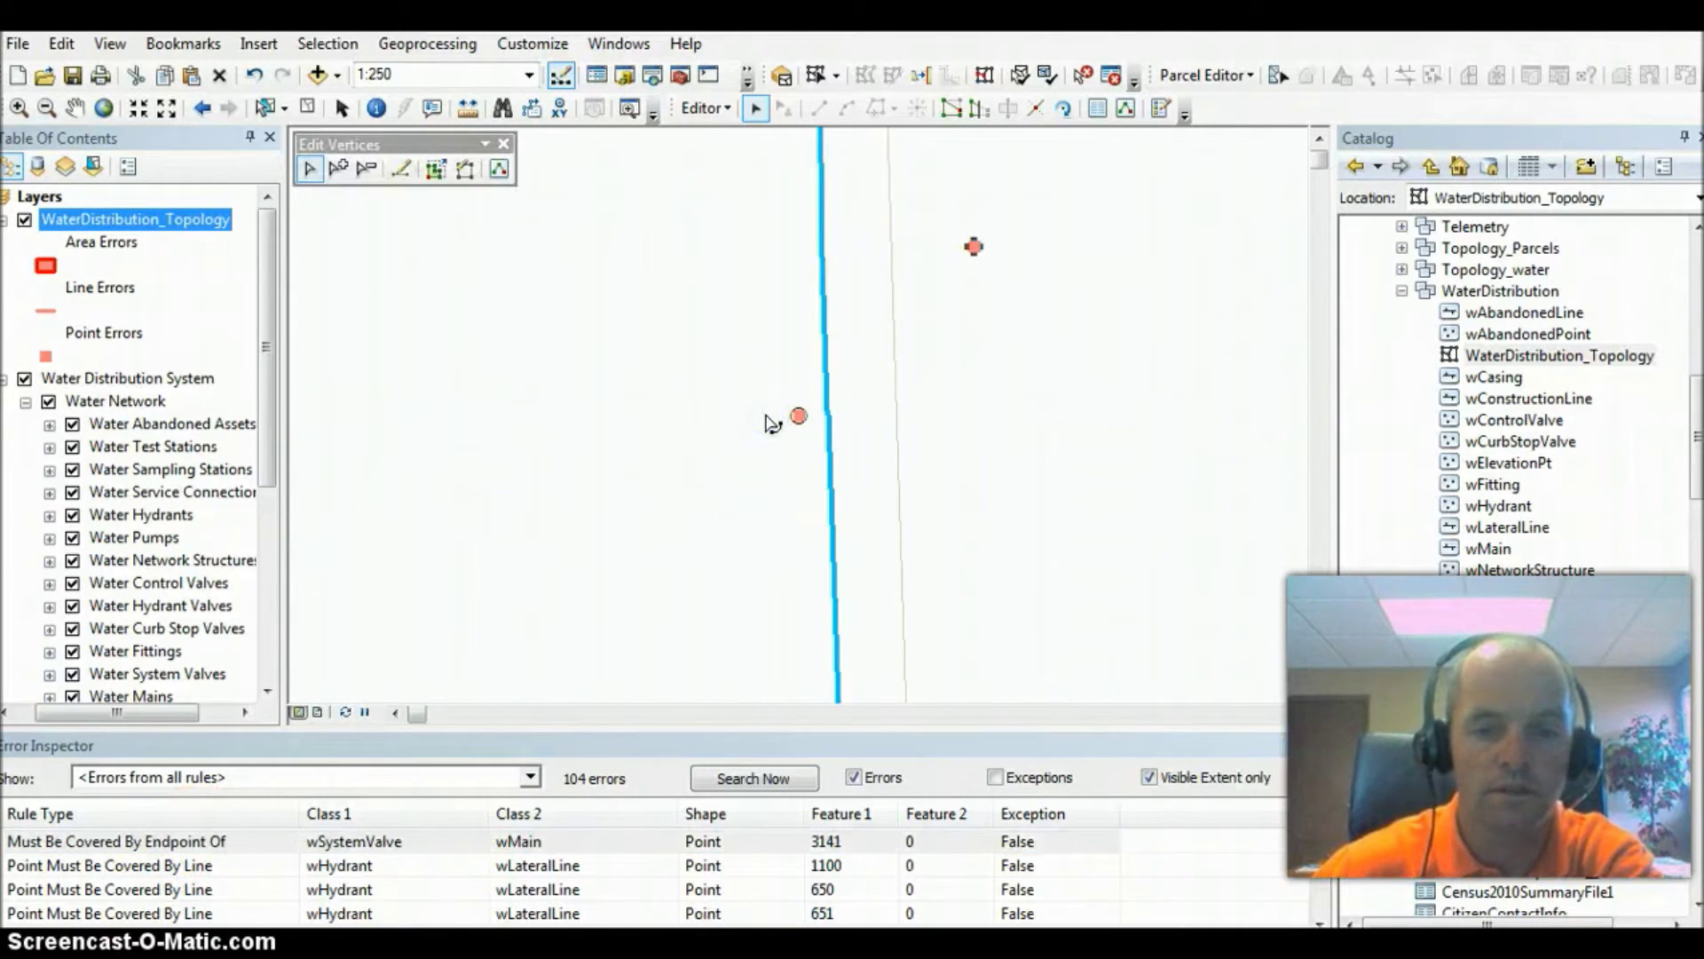
{"action": "left_click", "coordinate": [774, 427]}
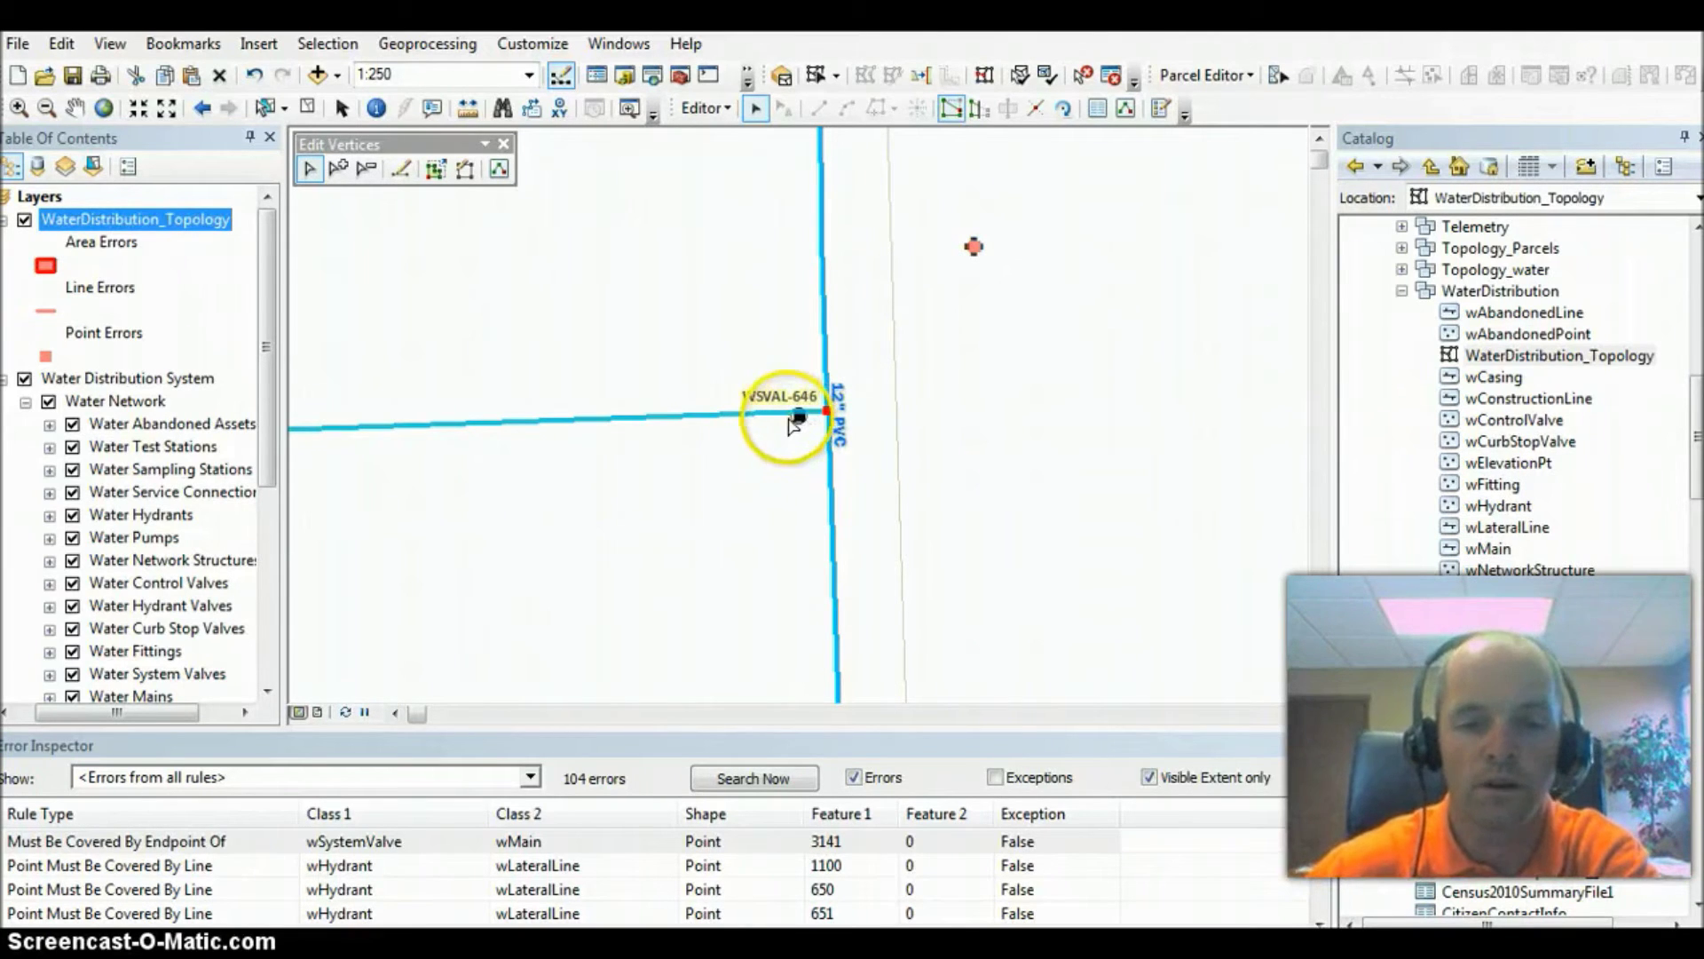
{"action": "right_click", "coordinate": [761, 414]}
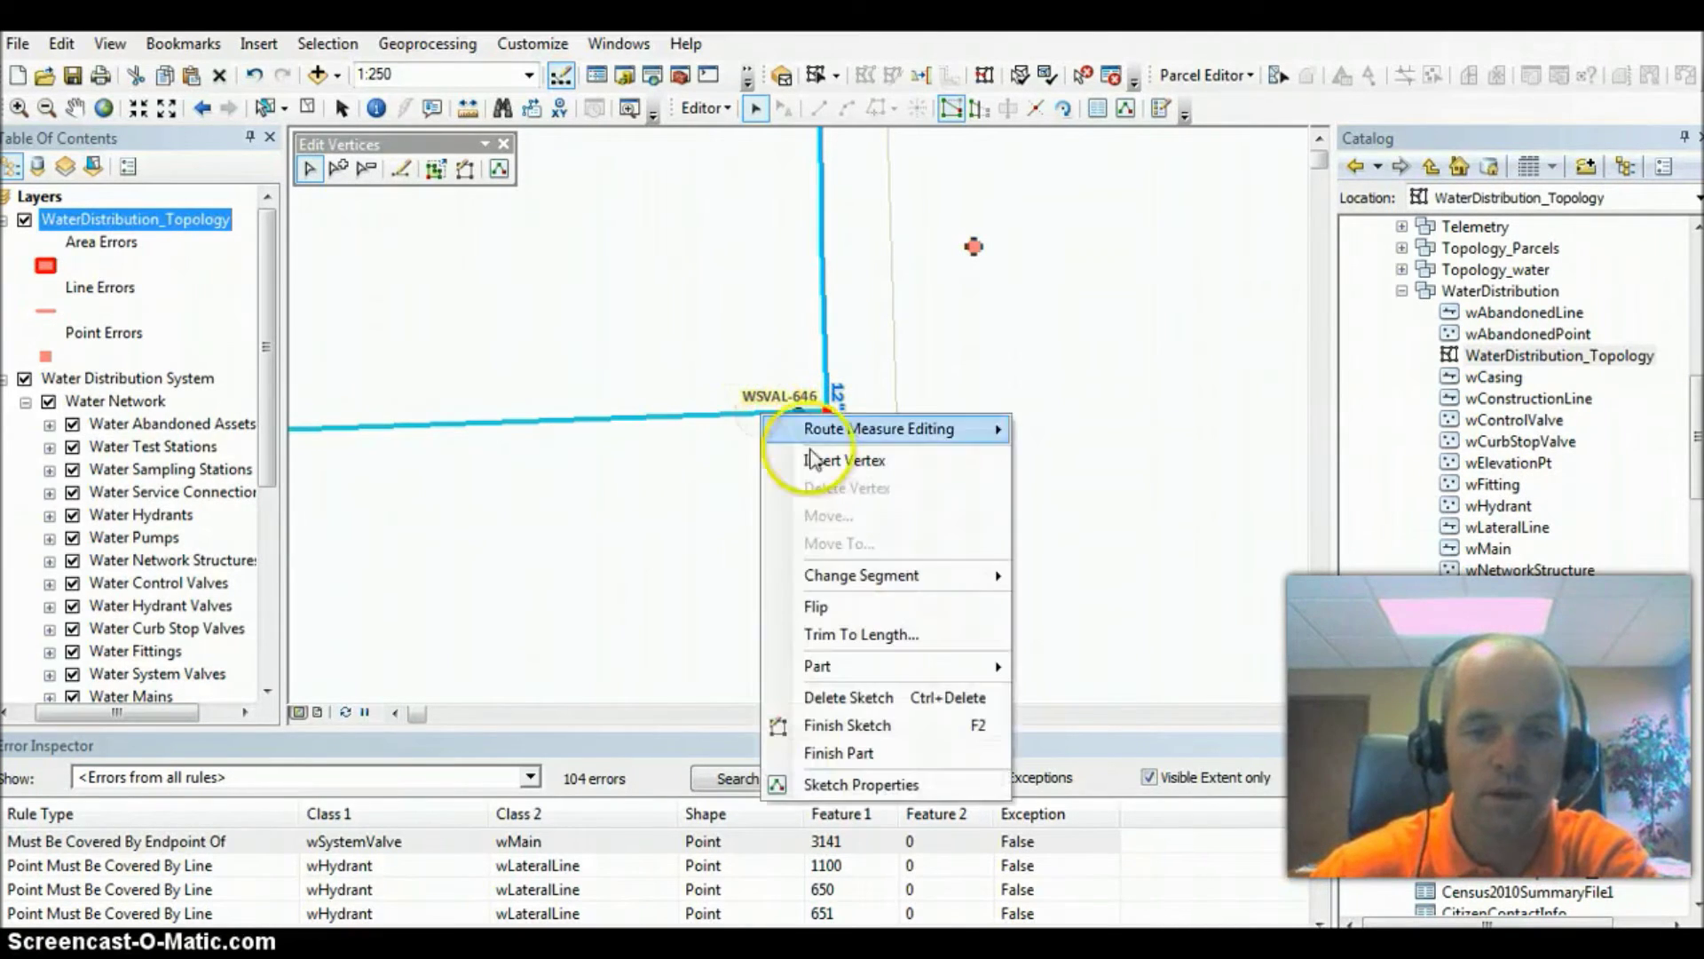
{"action": "left_click", "coordinate": [785, 462]}
{"action": "left_click_drag", "start_coordinate": [759, 412], "coordinate": [795, 420]}
{"action": "left_click", "coordinate": [757, 472]}
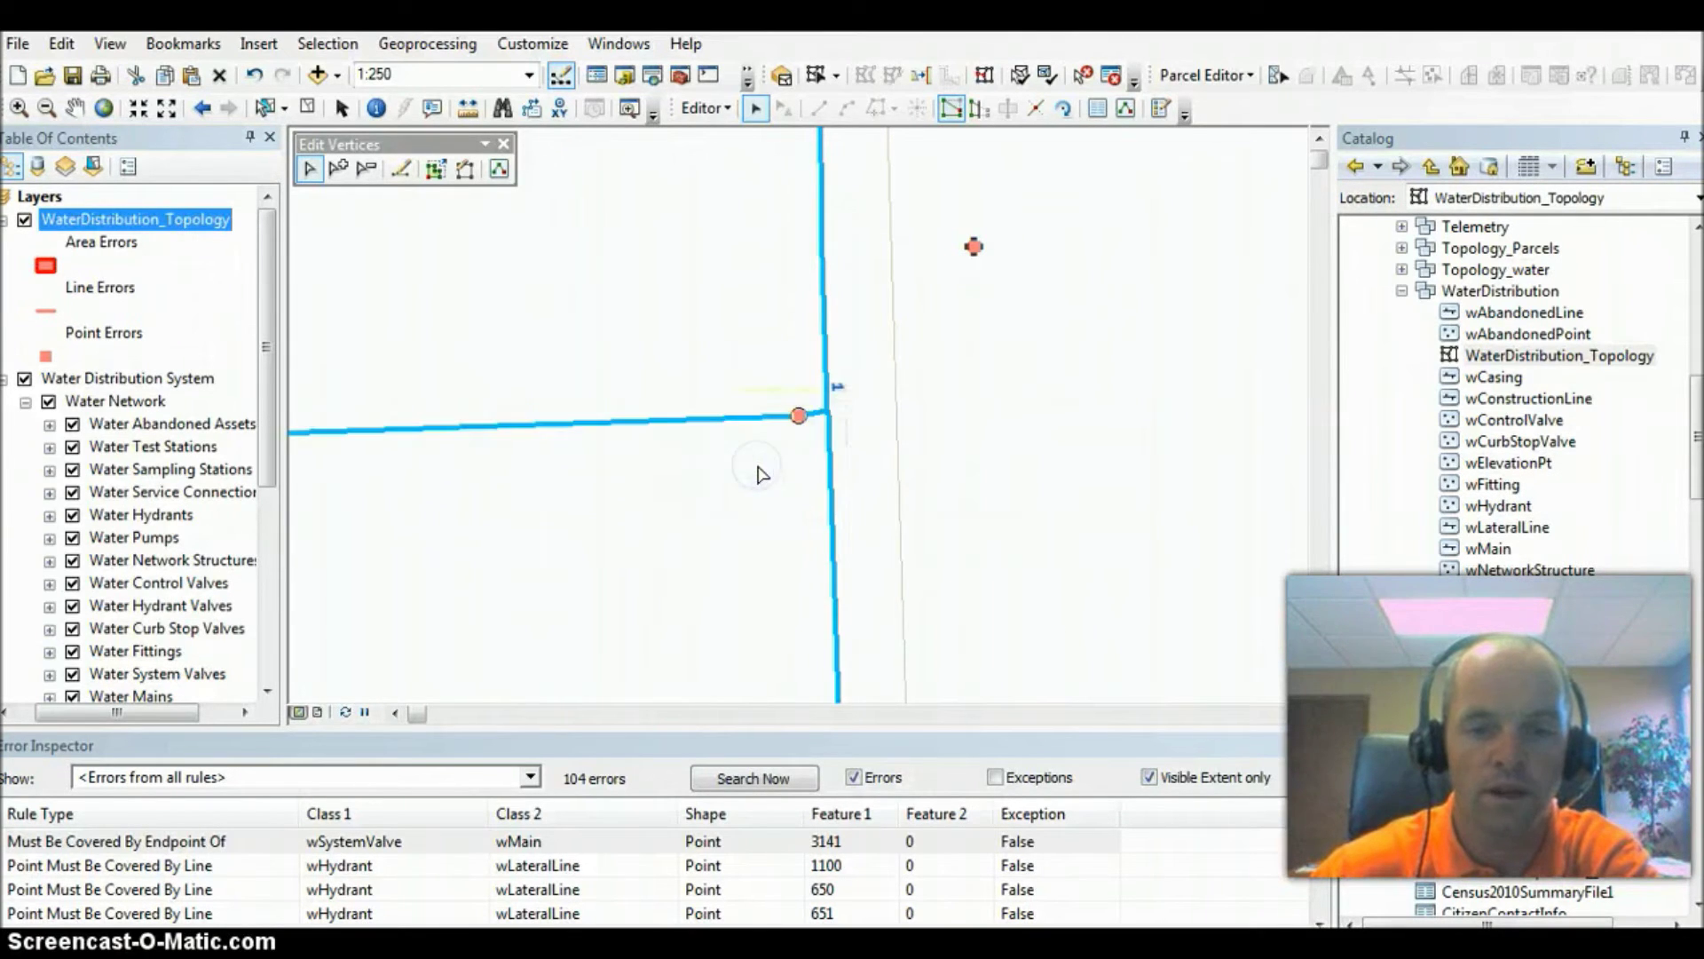
{"action": "left_click", "coordinate": [824, 444]}
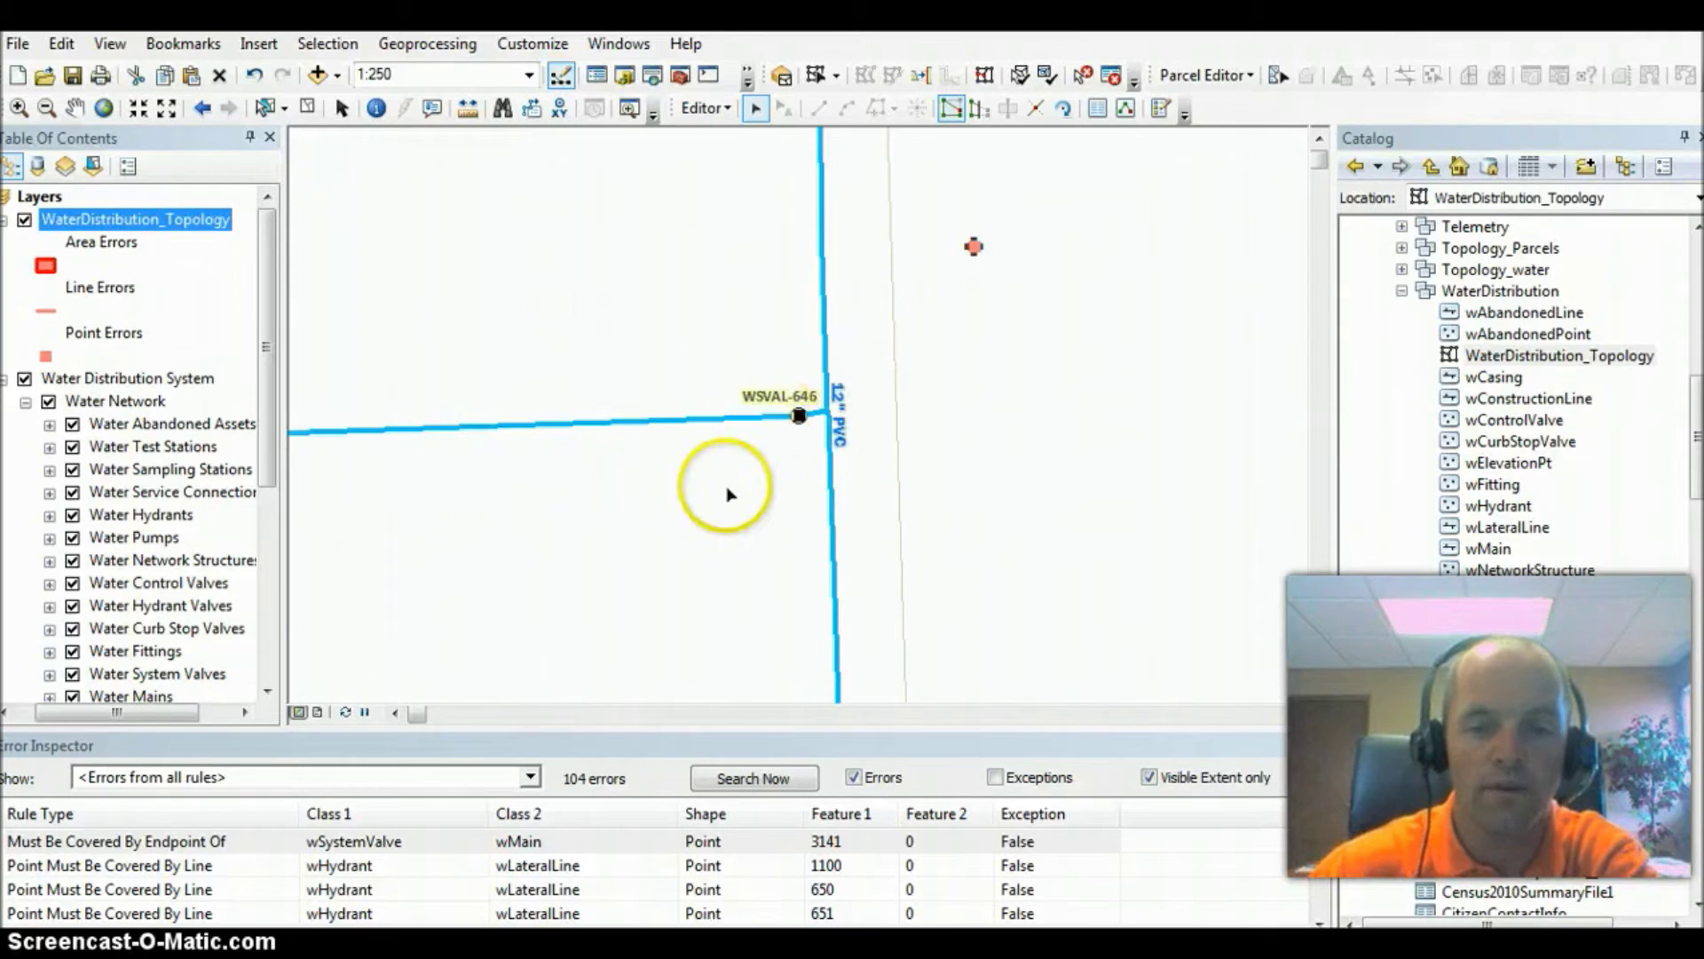
Validate the topology in the current extent, save the edits, and go back to earlier extents
{"action": "left_click", "coordinate": [1048, 74]}
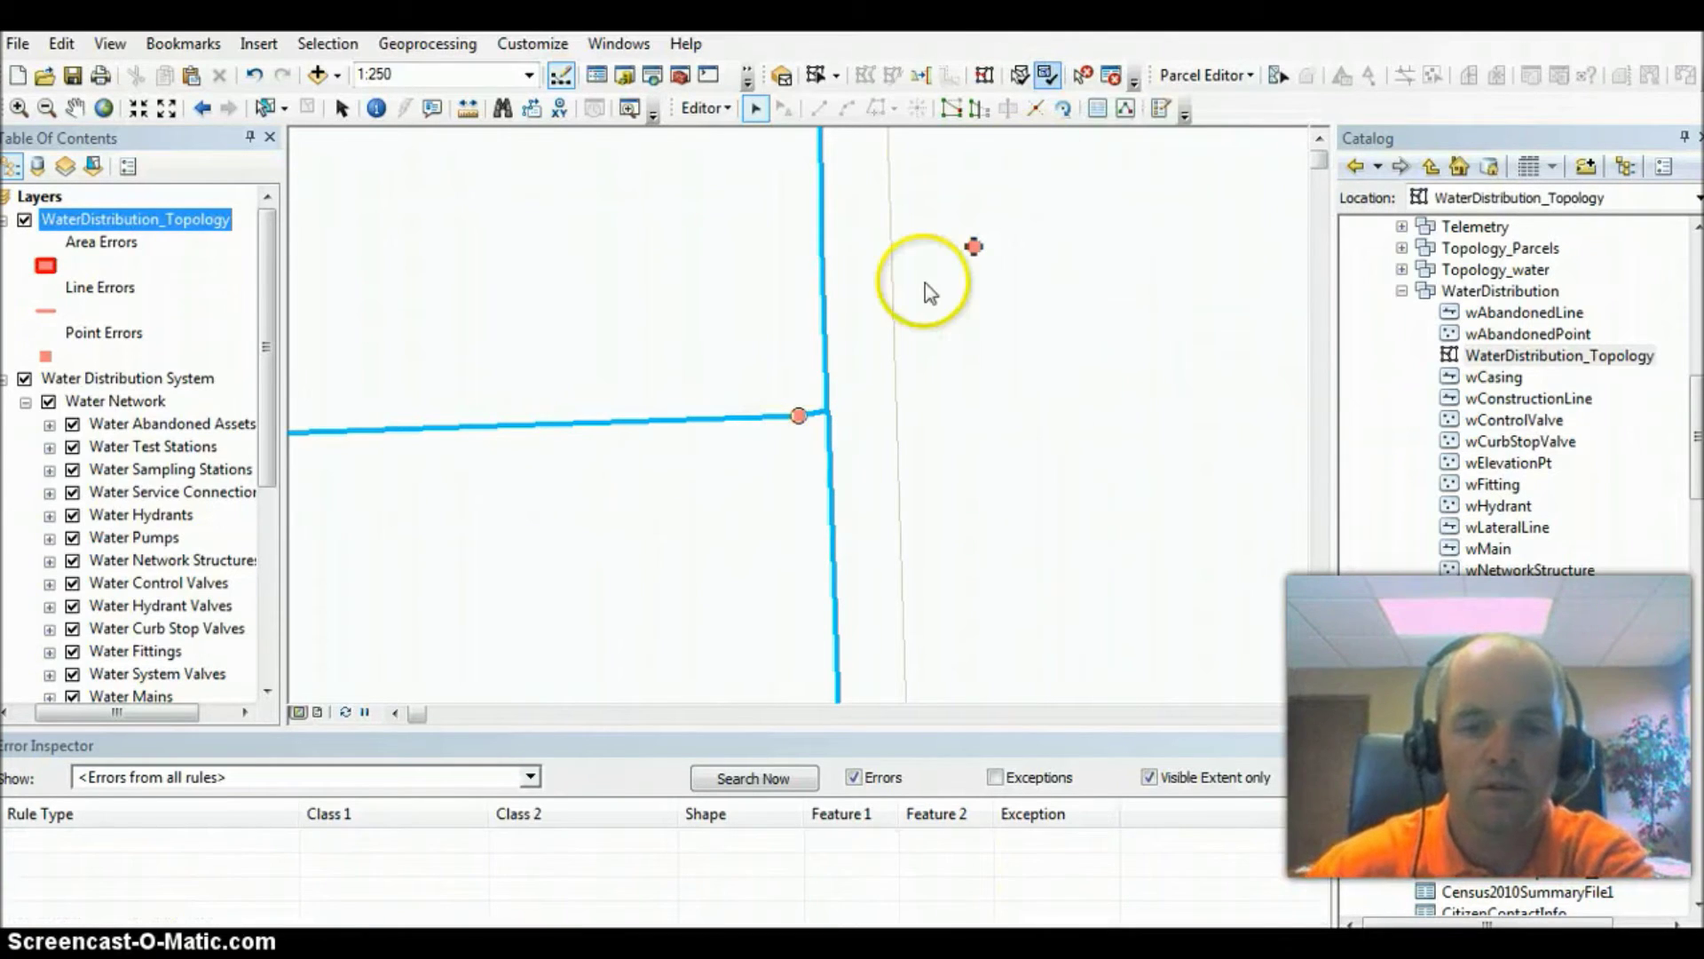
{"action": "left_click", "coordinate": [671, 423]}
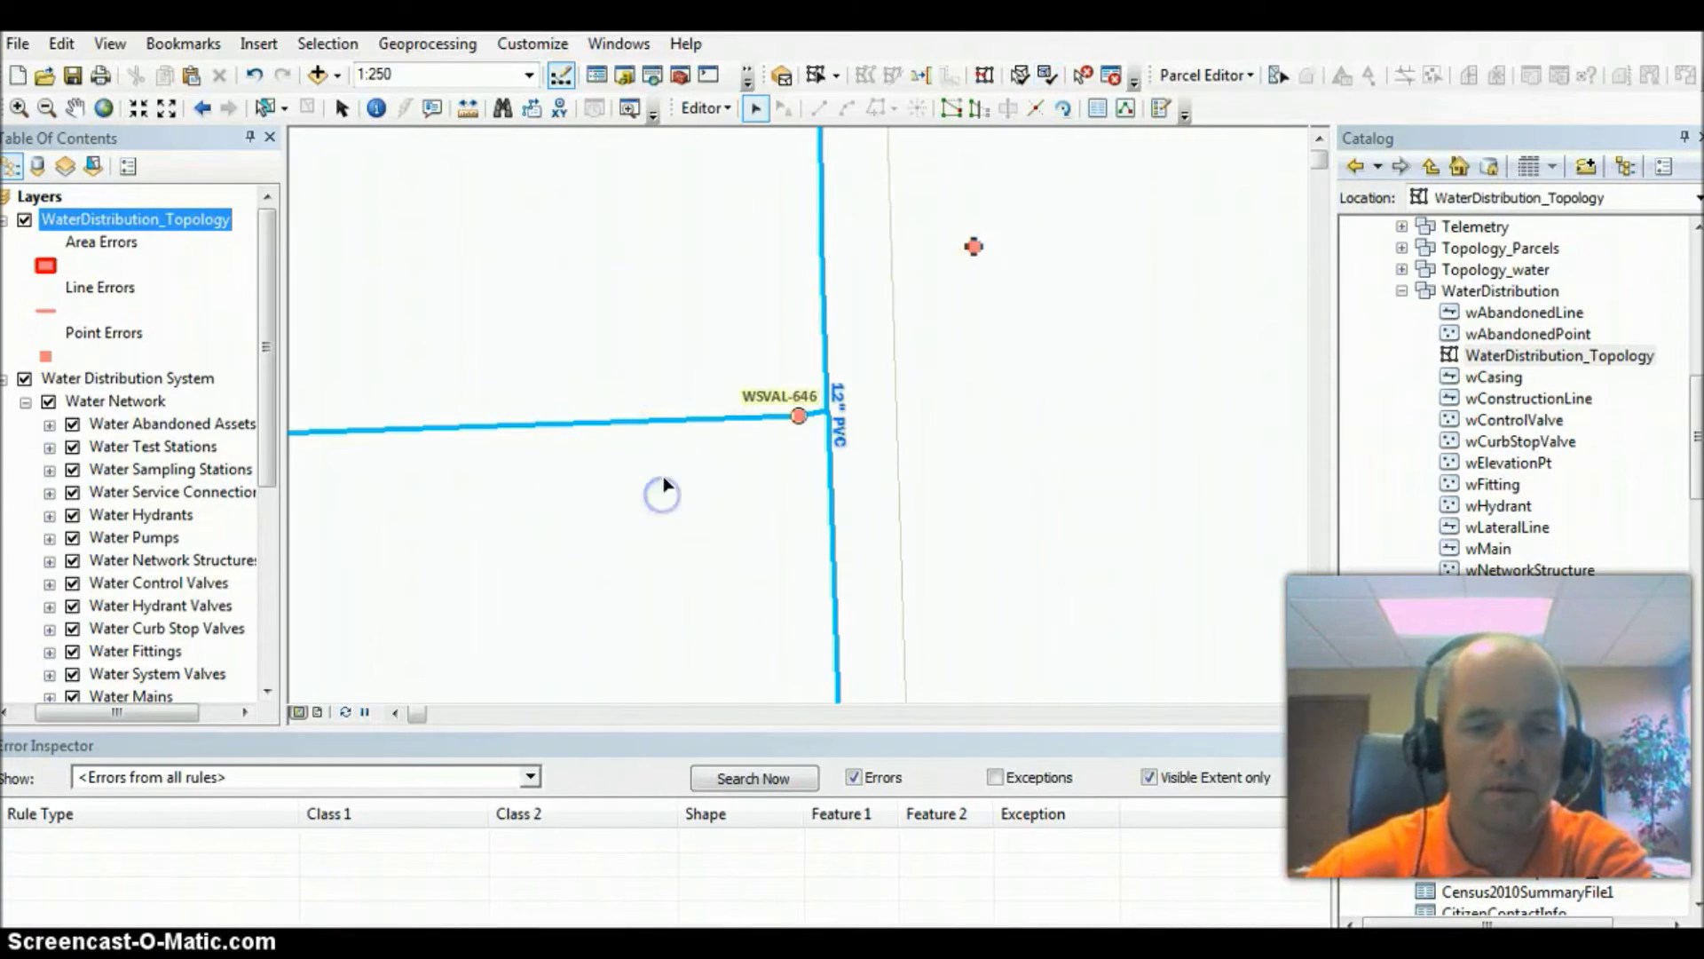
{"action": "left_click", "coordinate": [706, 107]}
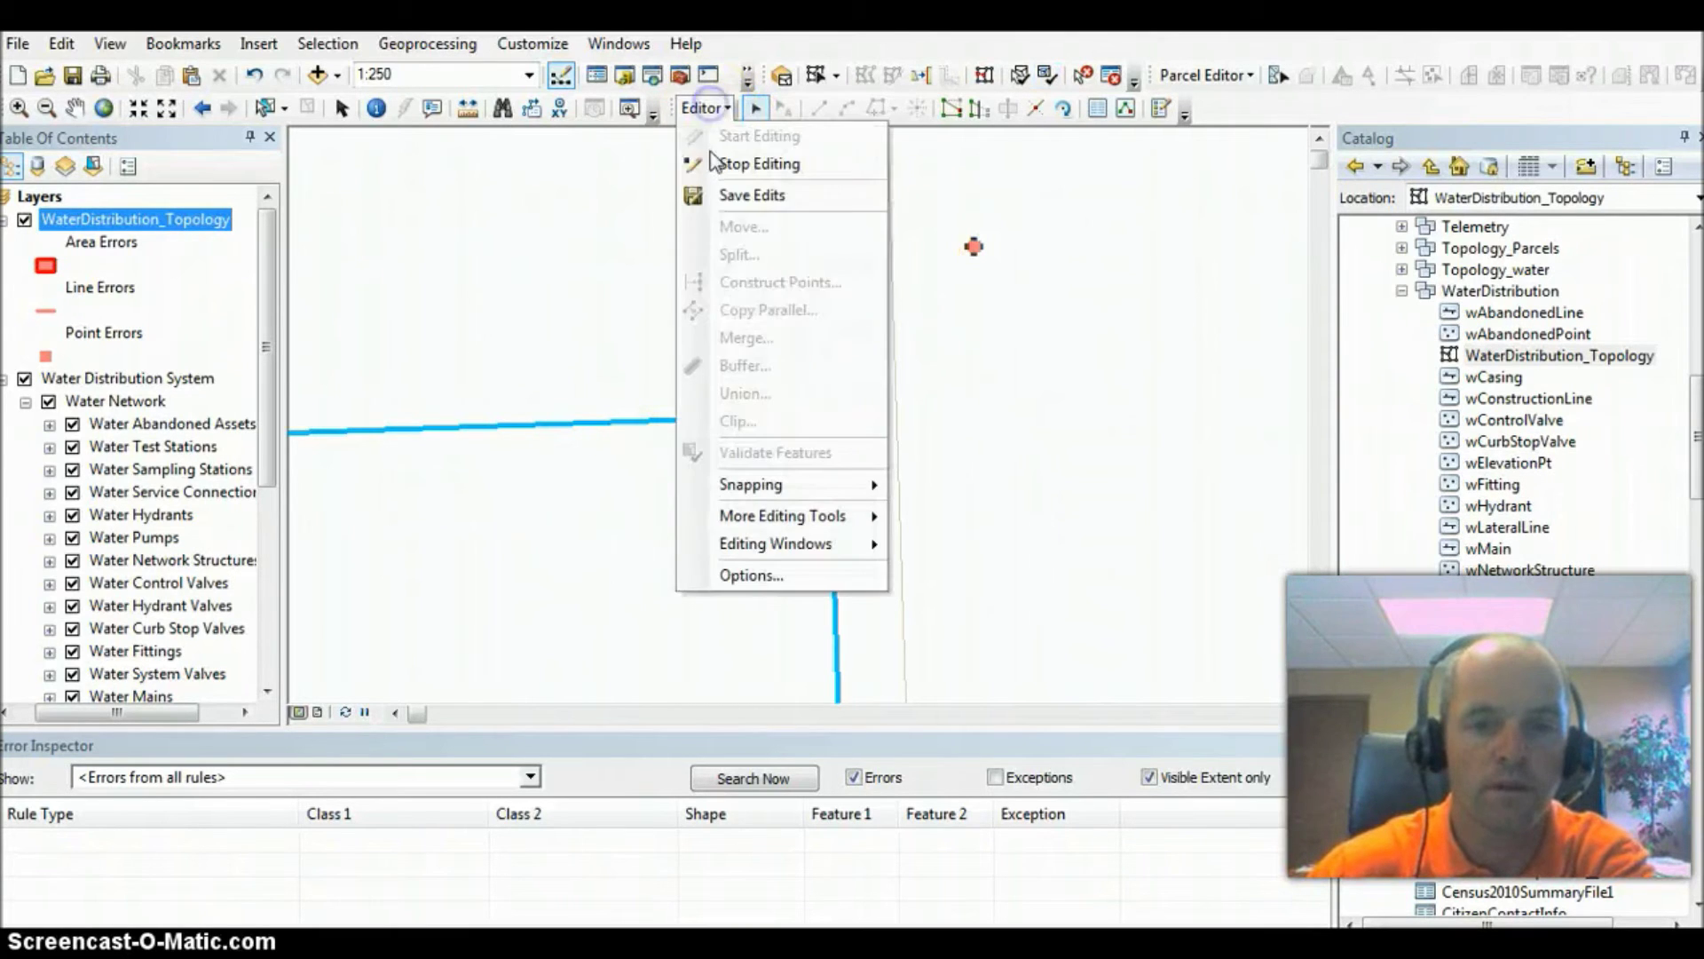
{"action": "left_click", "coordinate": [726, 194]}
{"action": "left_click", "coordinate": [661, 367]}
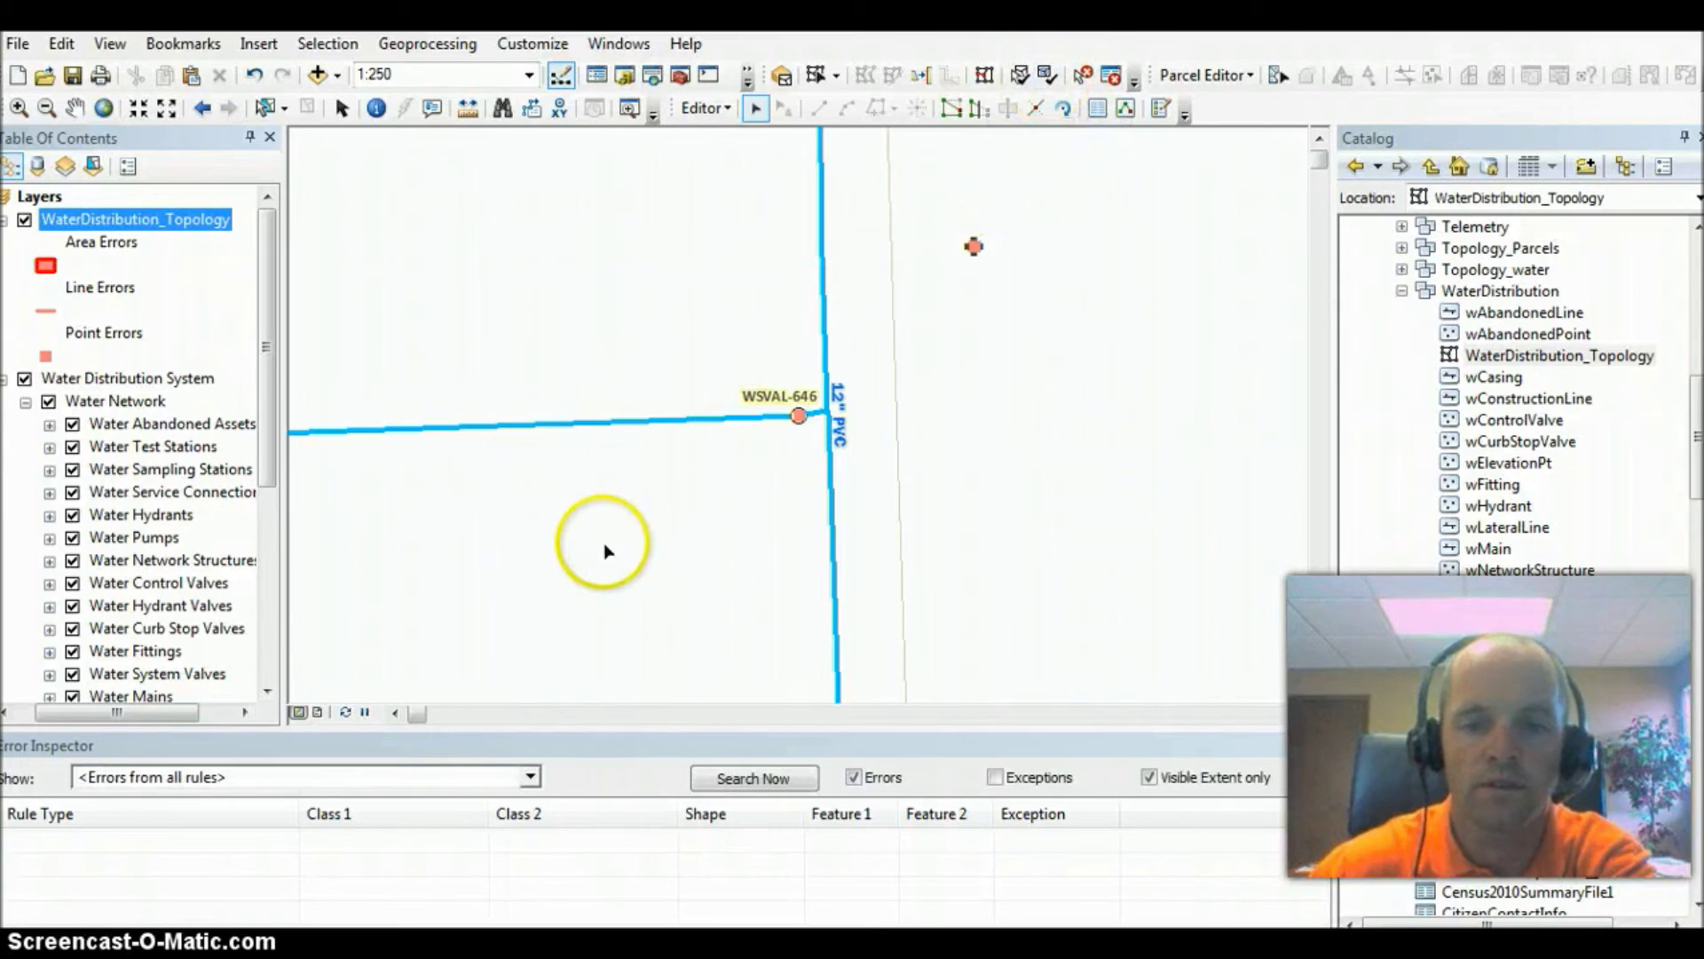
{"action": "left_click", "coordinate": [202, 107]}
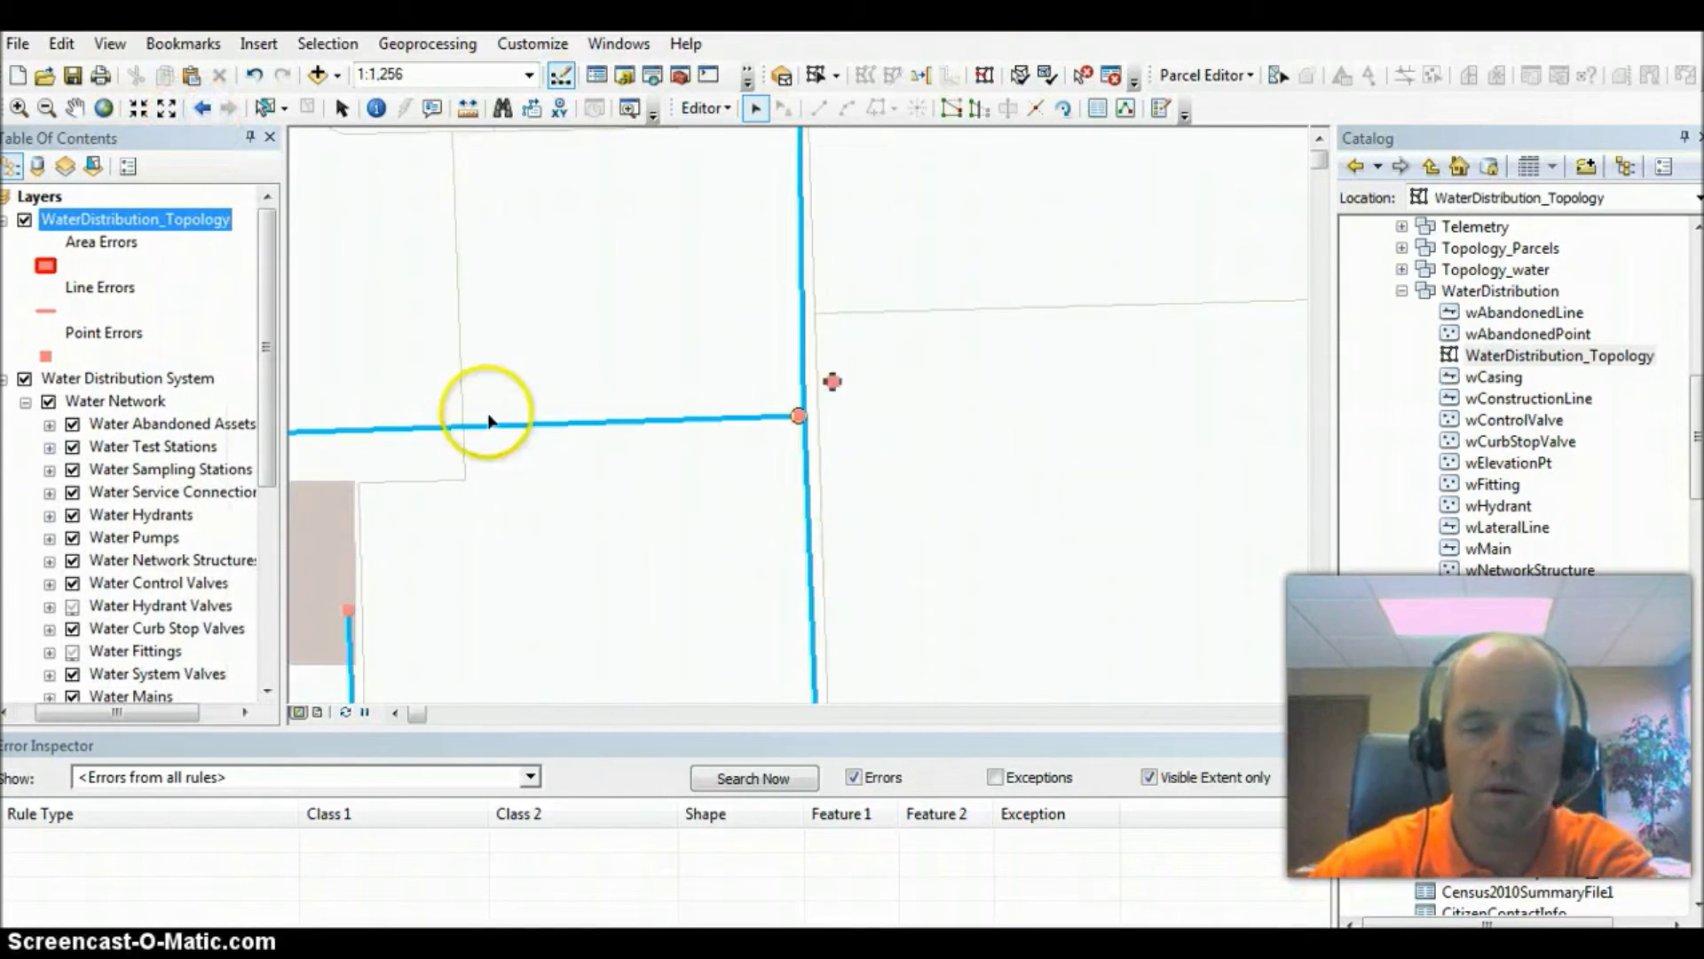
{"action": "left_click", "coordinate": [202, 107]}
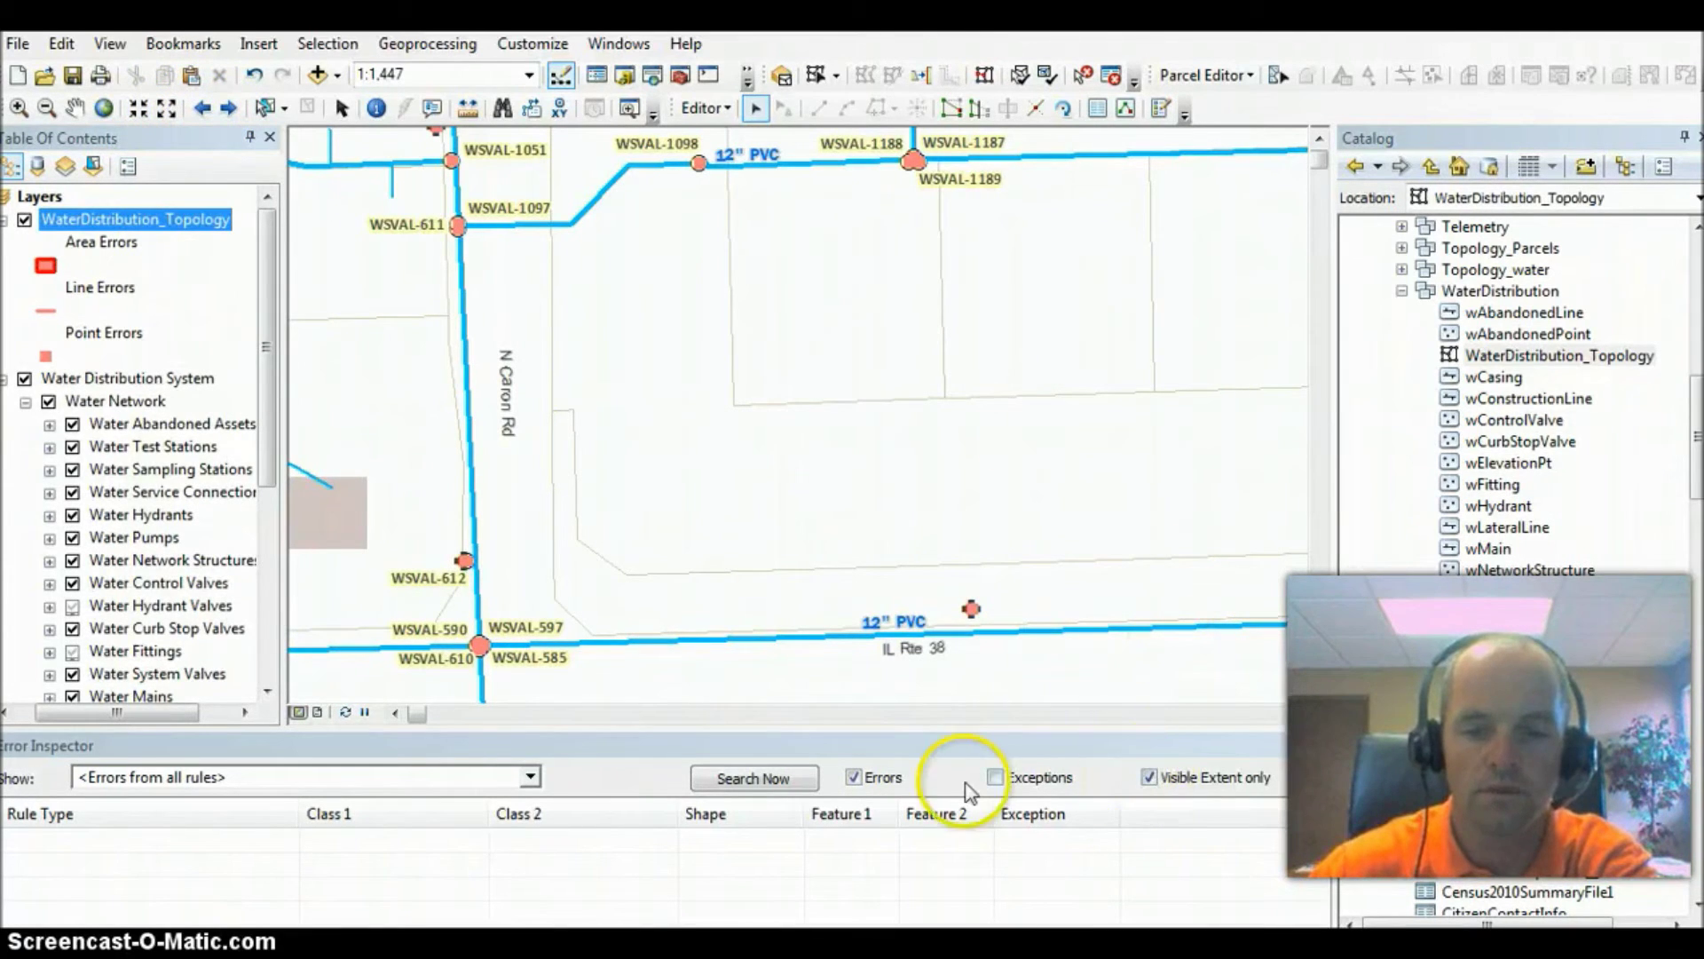
List all 39 topology errors and pan and zoom to valve error 3107
{"action": "left_click", "coordinate": [761, 778]}
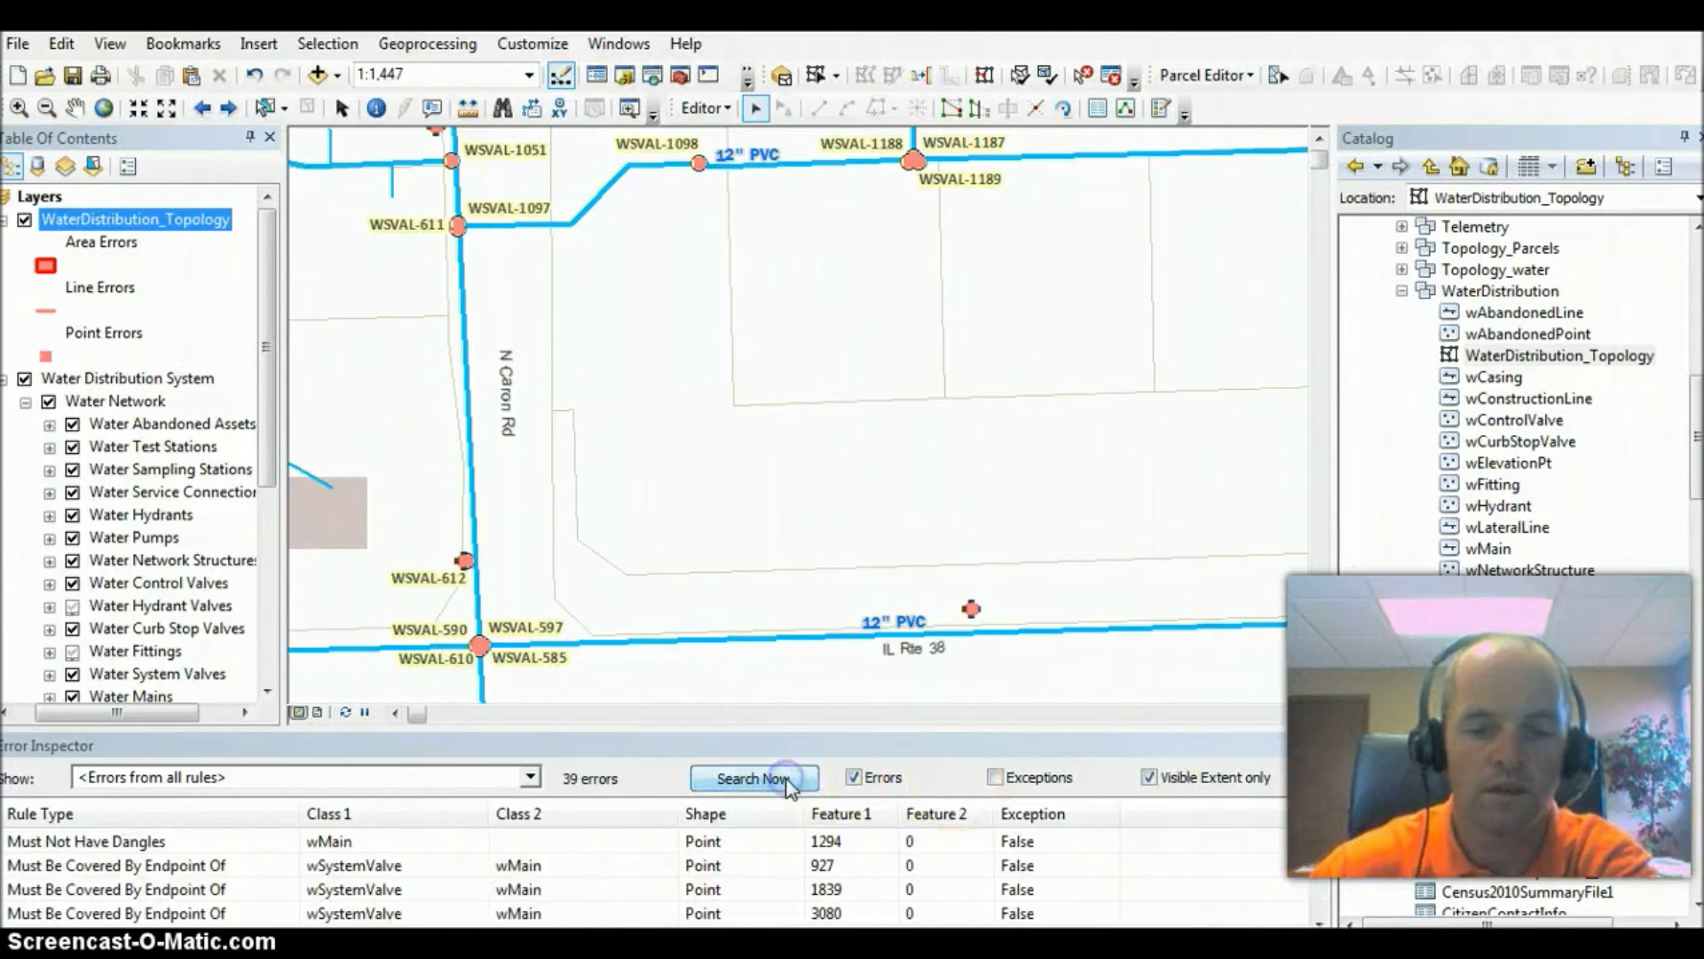
{"action": "left_click", "coordinate": [282, 868]}
{"action": "scroll", "coordinate": [203, 879], "scroll_direction": "down", "scroll_amount": 1}
{"action": "left_click", "coordinate": [200, 869]}
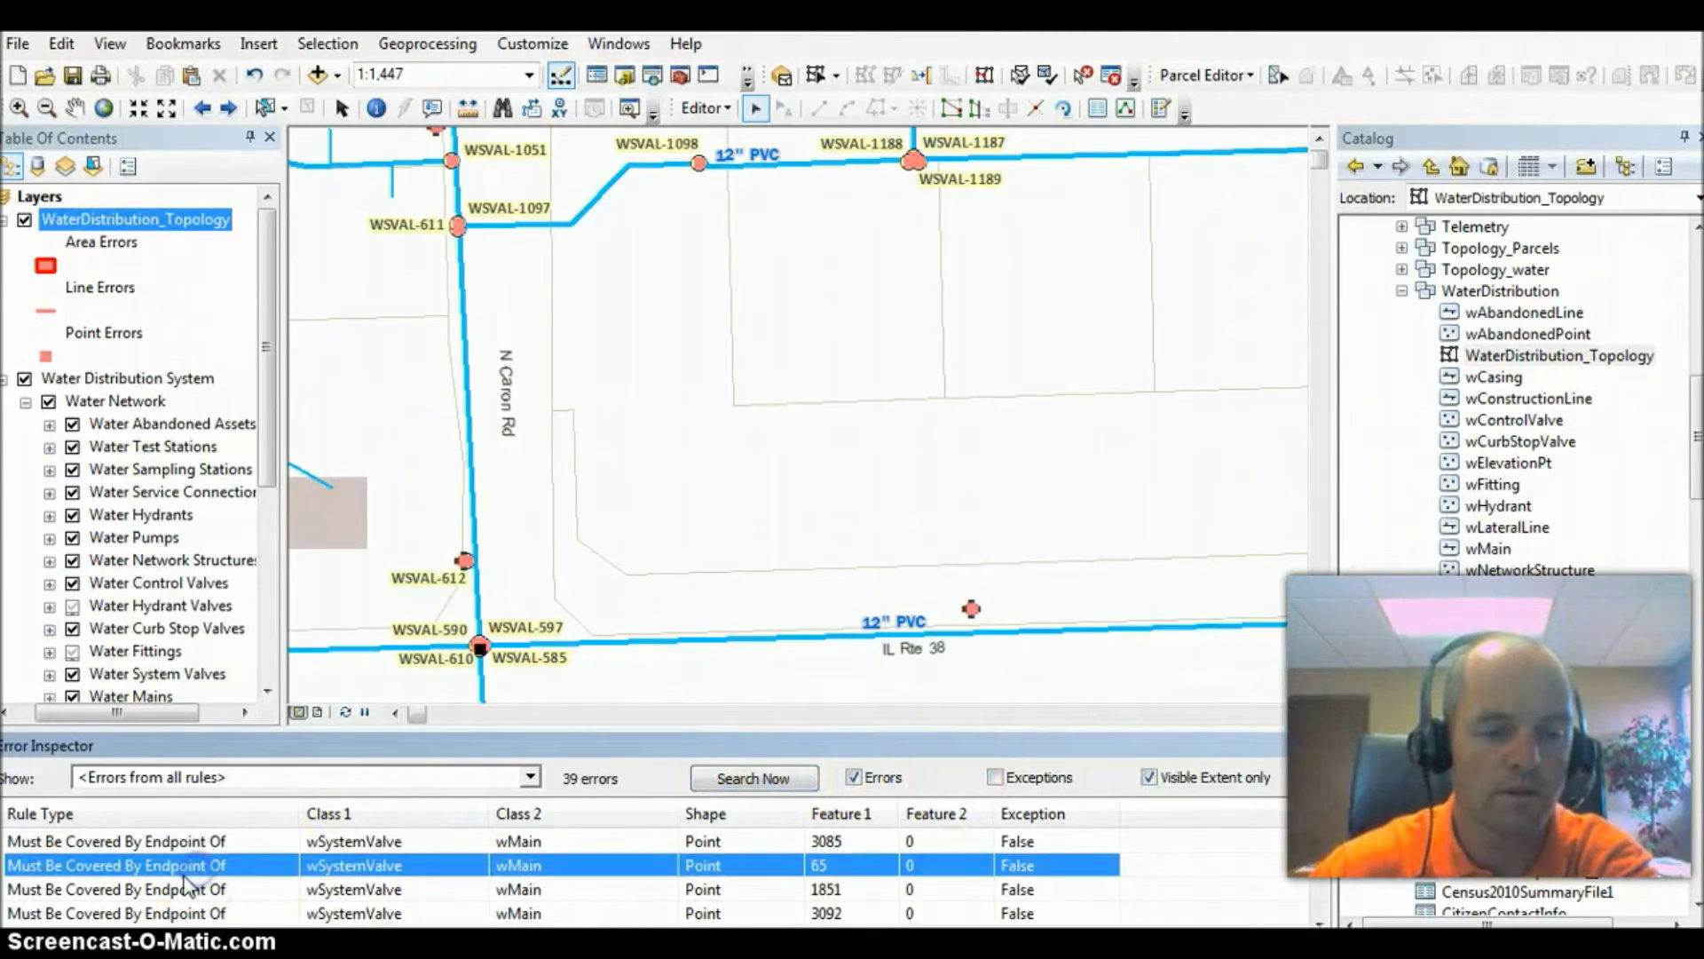
{"action": "scroll", "coordinate": [177, 883], "scroll_direction": "down", "scroll_amount": 2}
{"action": "left_click", "coordinate": [154, 890]}
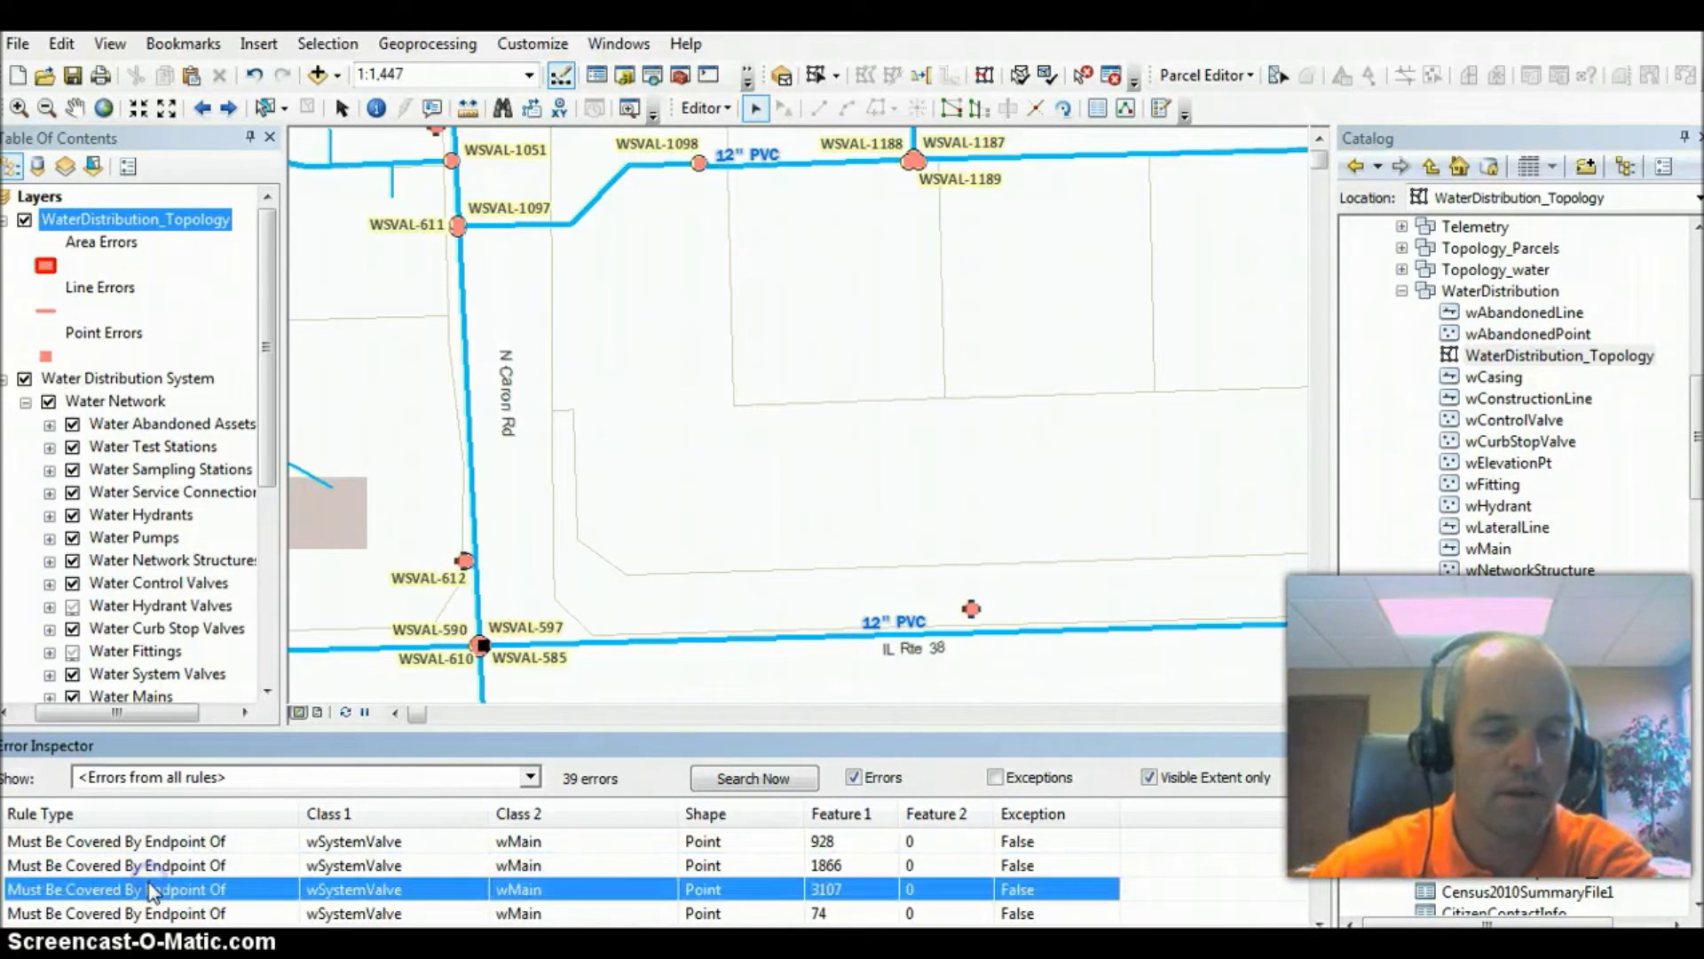
{"action": "right_click", "coordinate": [147, 888]}
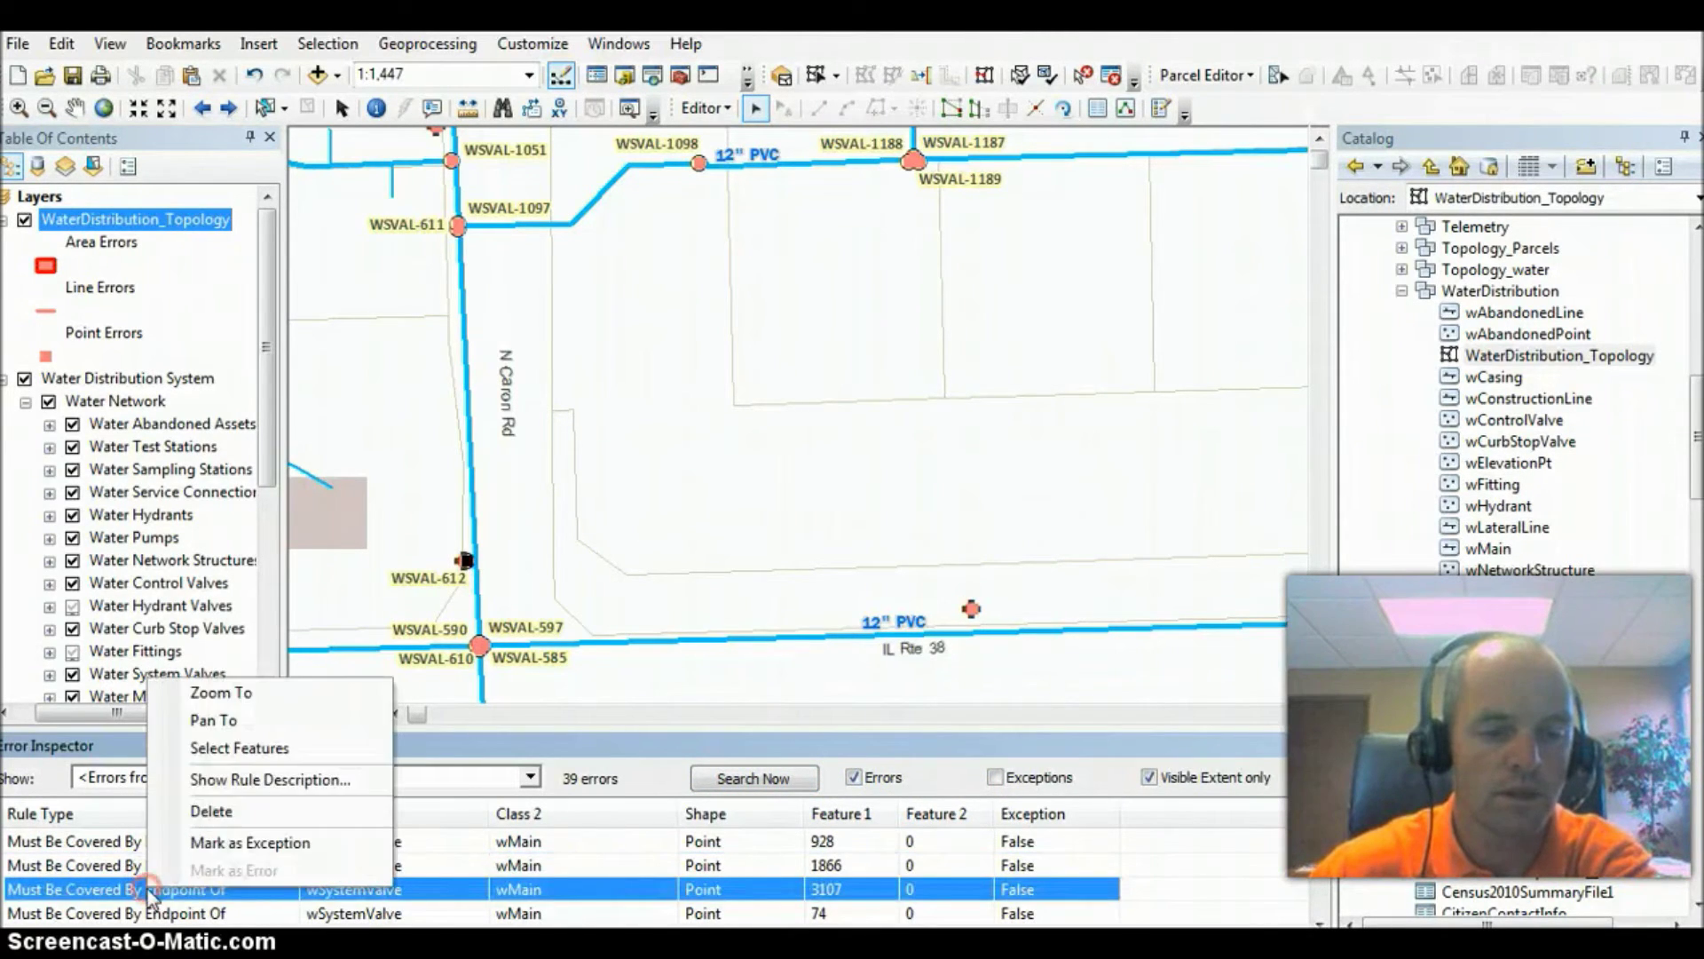
{"action": "left_click", "coordinate": [219, 719]}
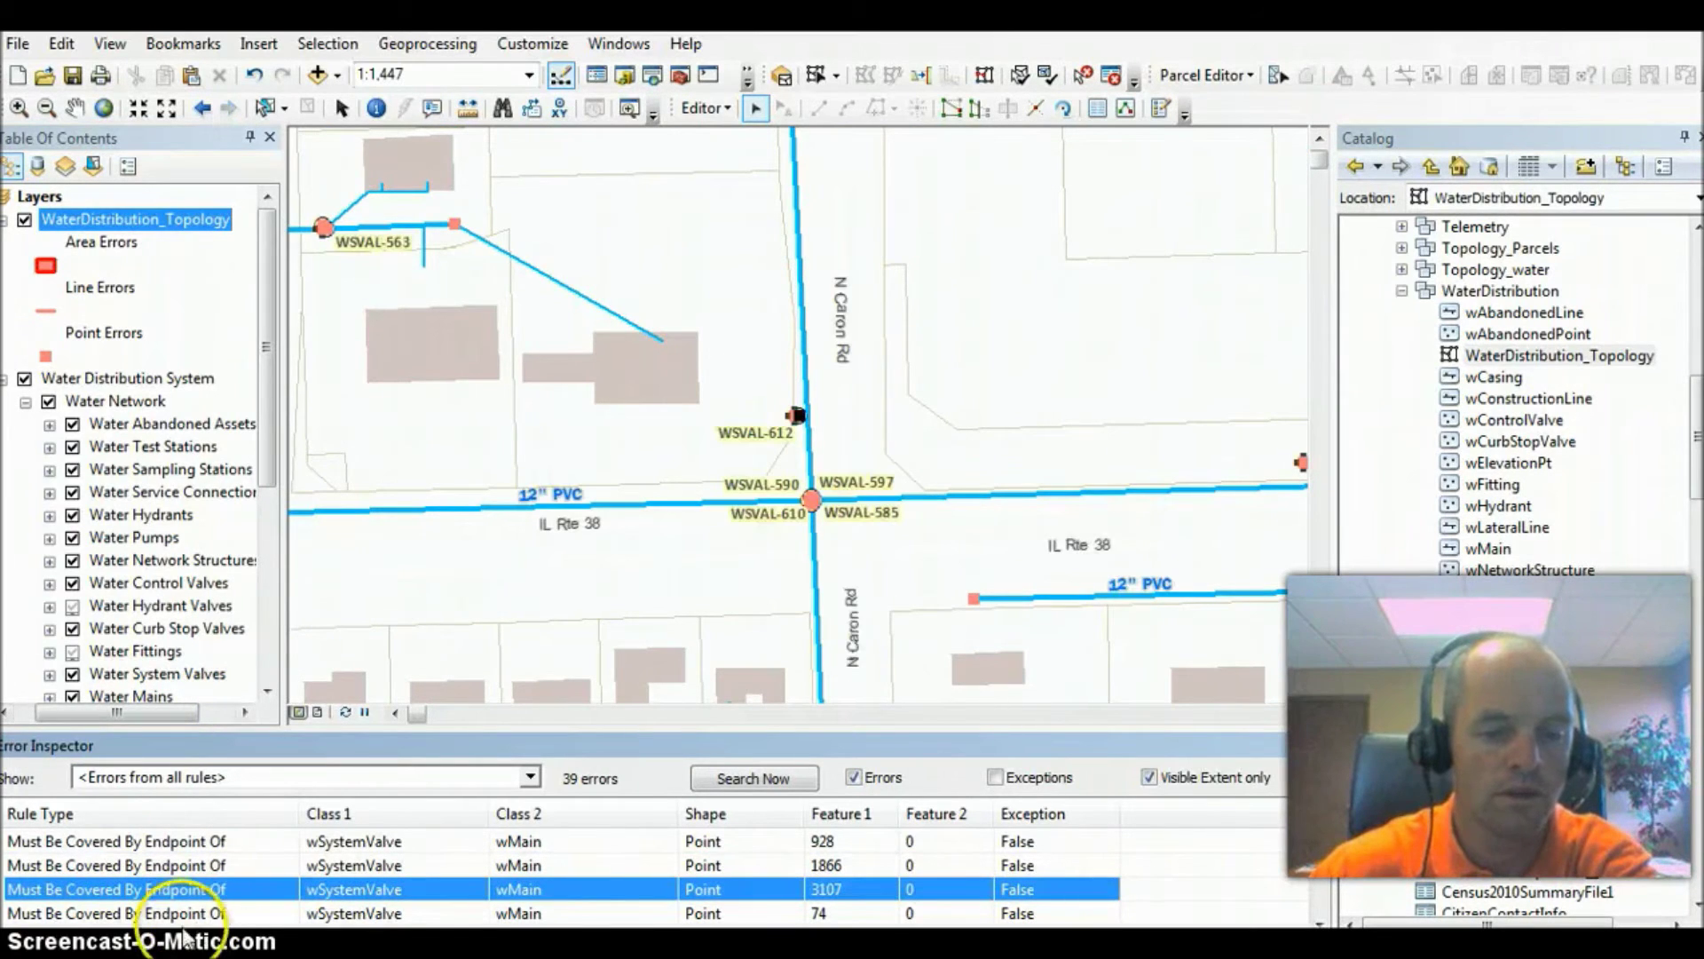
{"action": "right_click", "coordinate": [178, 888]}
{"action": "left_click", "coordinate": [250, 691]}
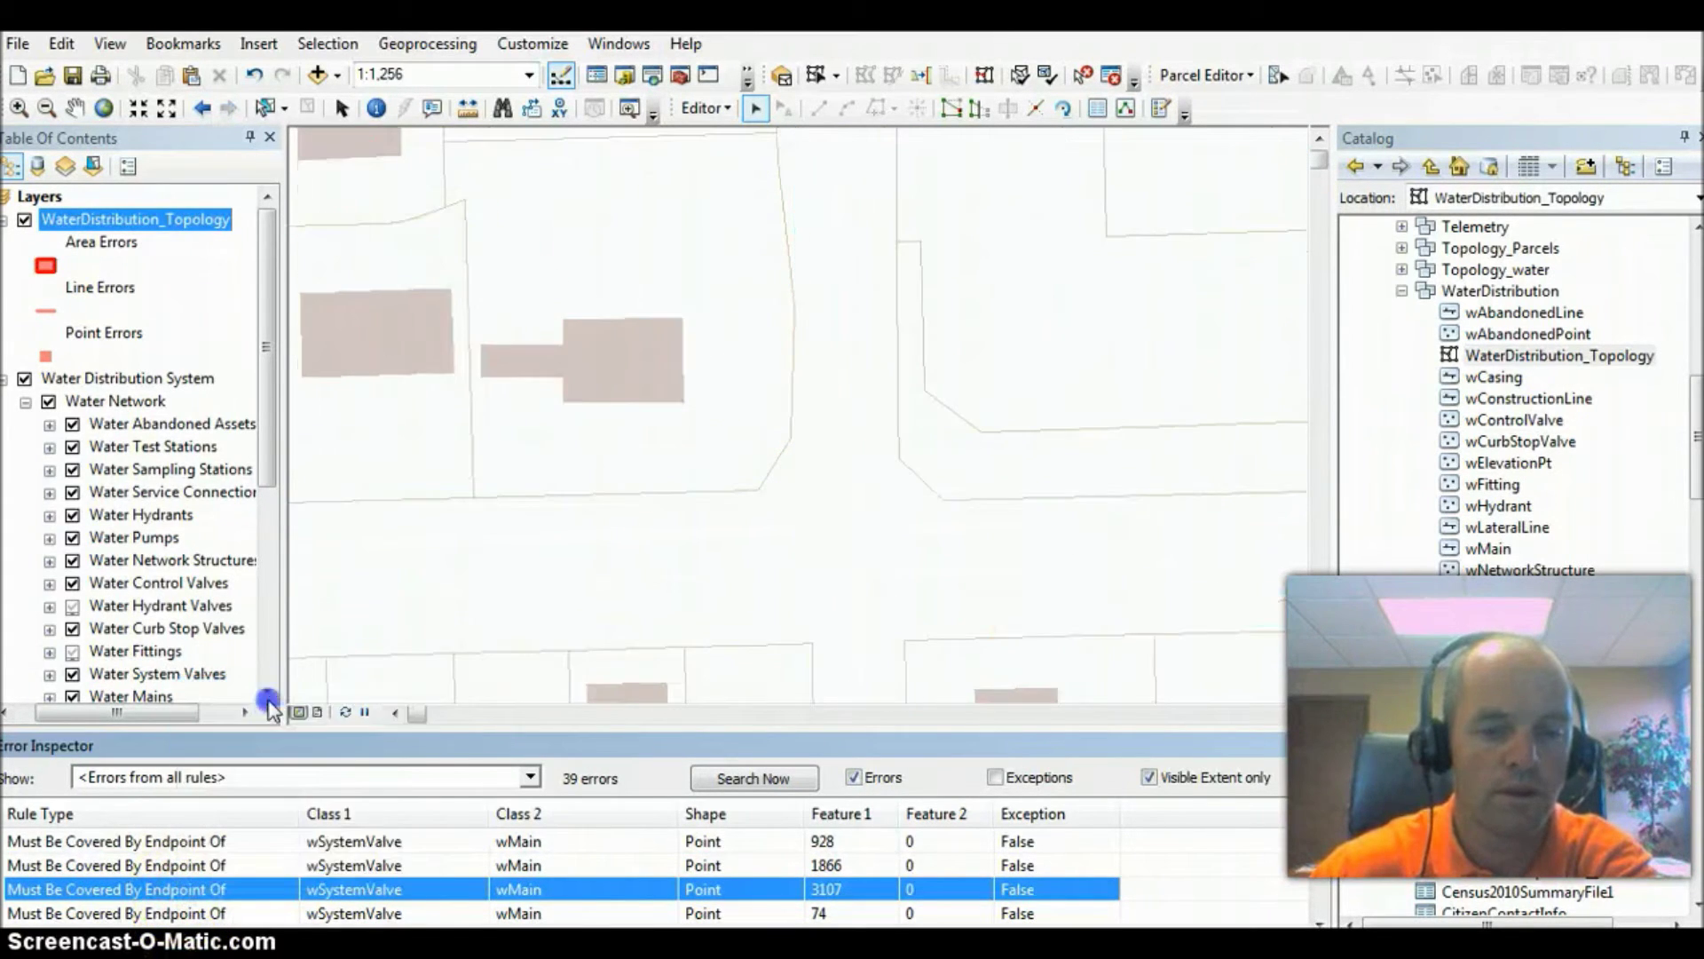
Box-zoom closely onto the error beside valve WSVAL-612 and select it in the list
{"action": "left_click", "coordinate": [18, 108]}
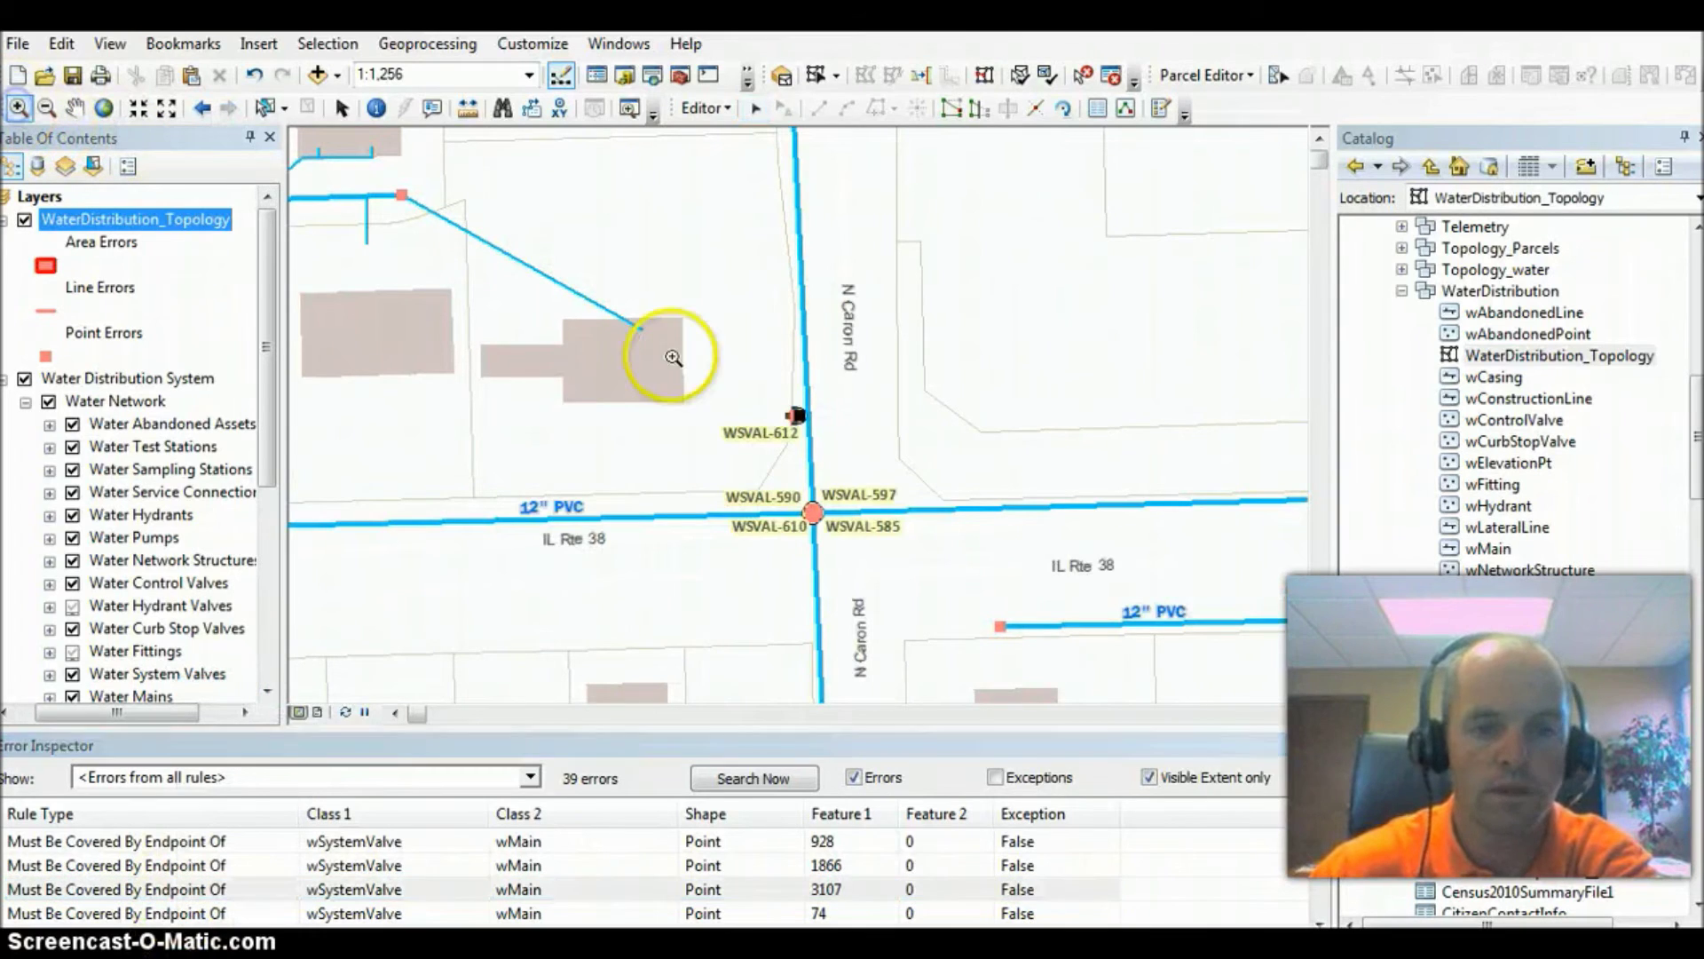
{"action": "left_click_drag", "start_coordinate": [778, 401], "coordinate": [818, 437]}
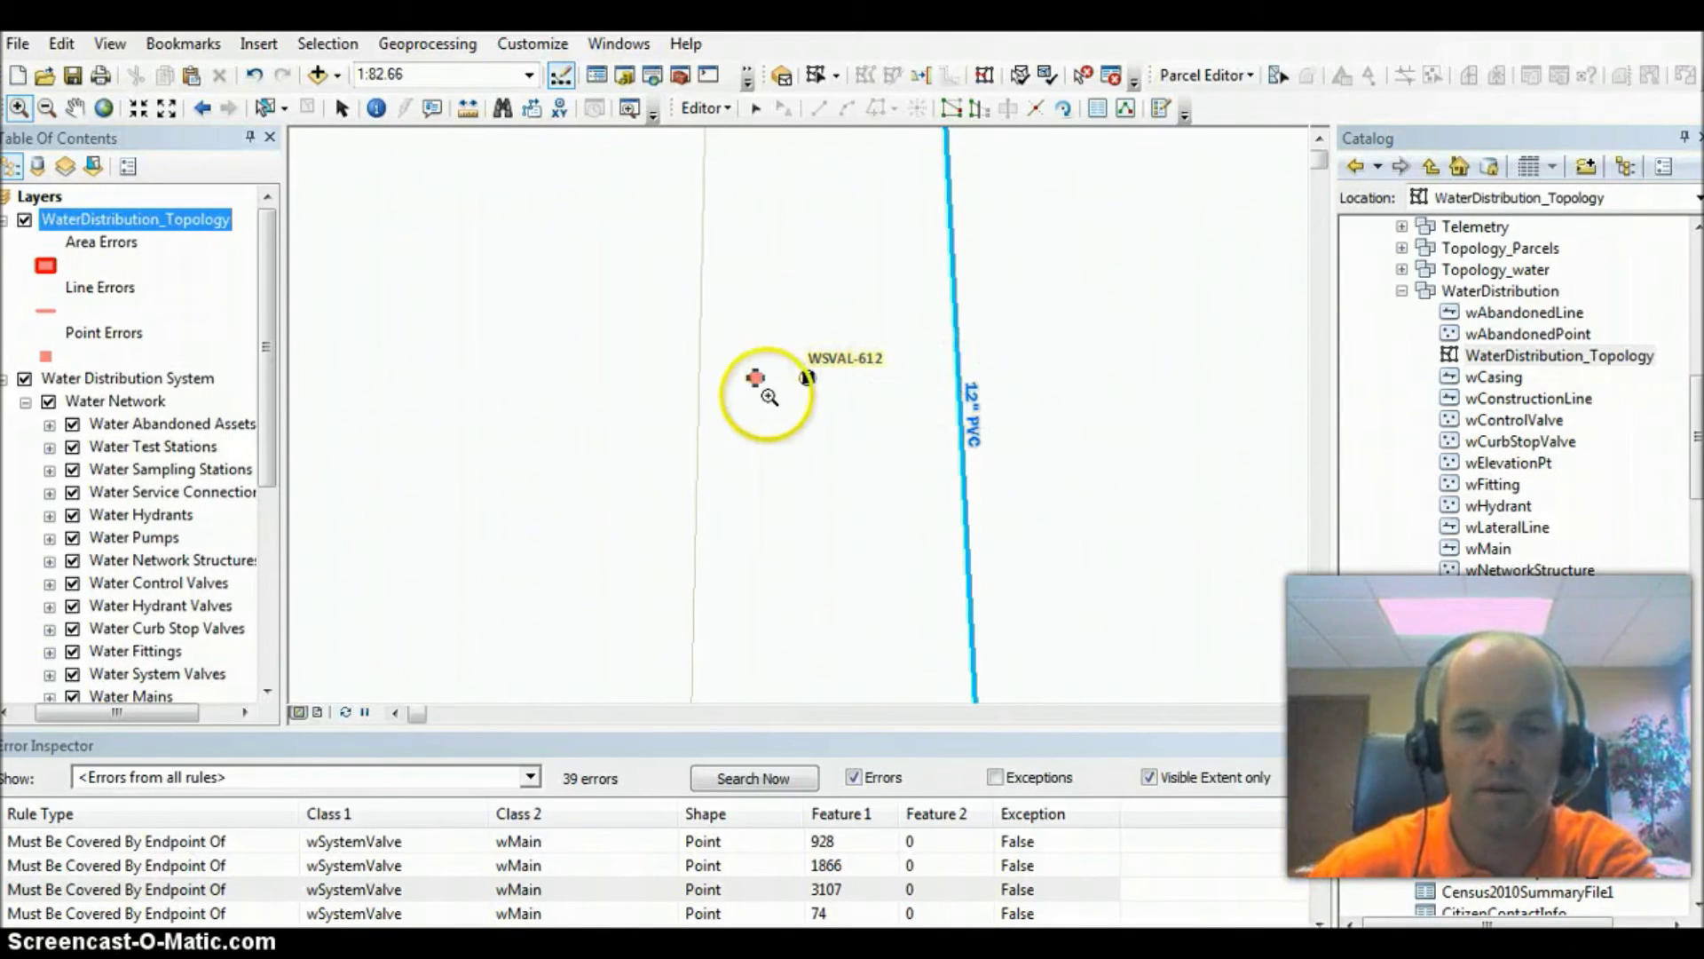
{"action": "left_click", "coordinate": [213, 888]}
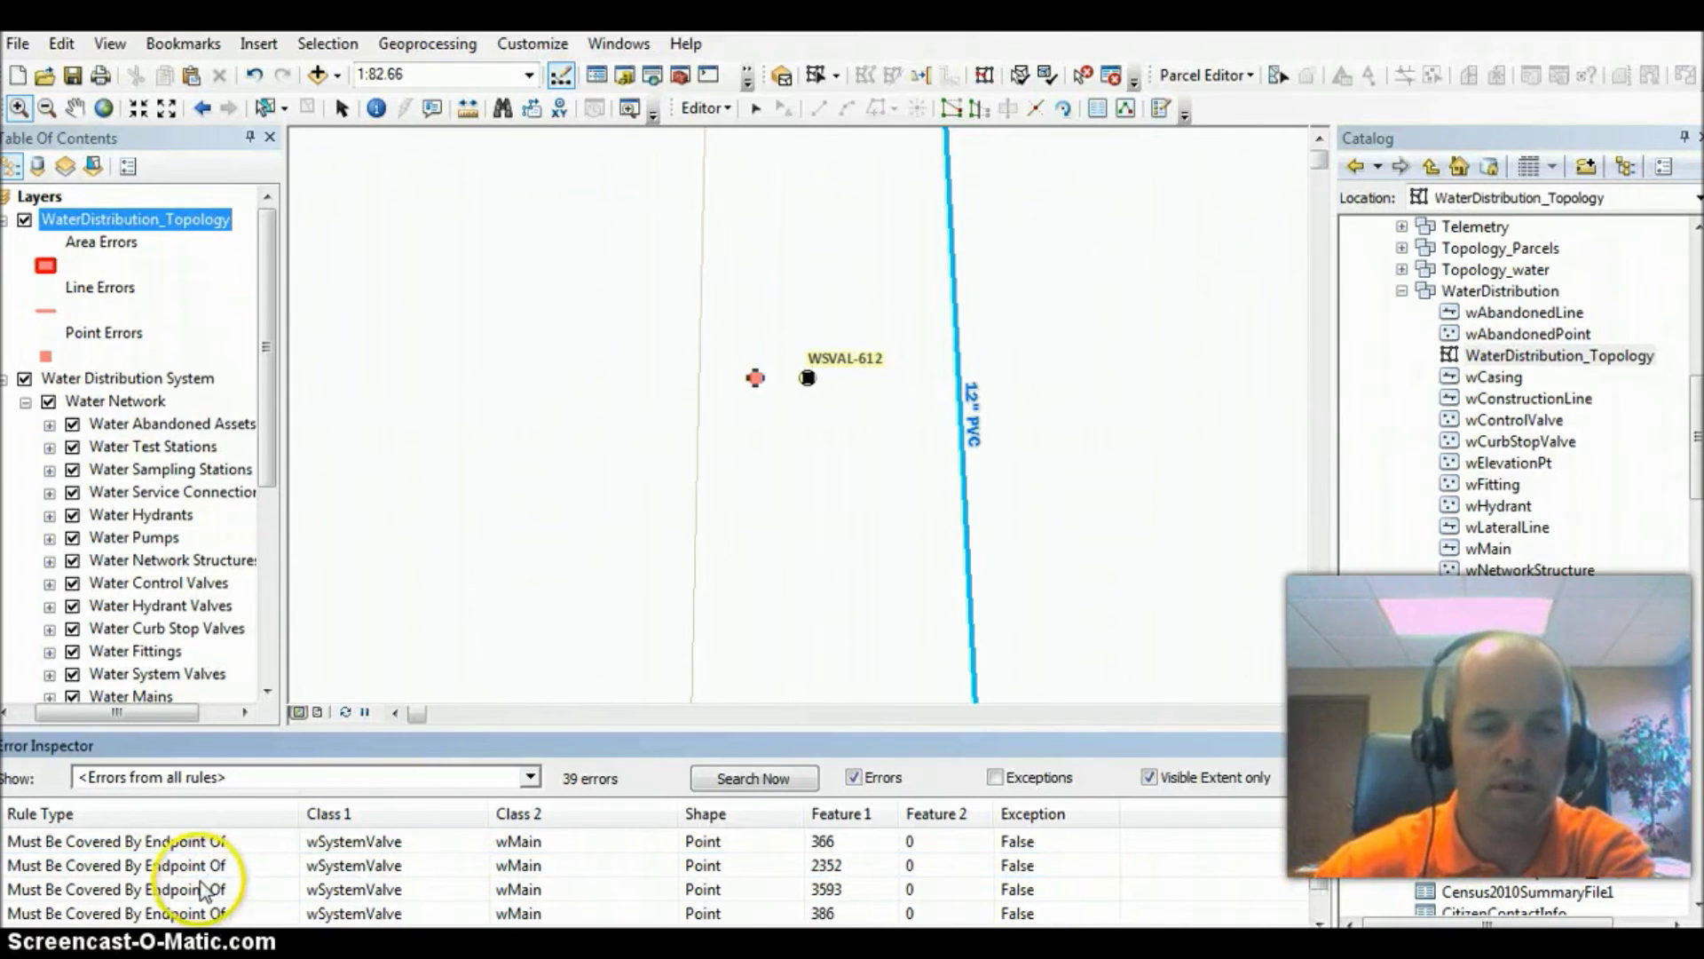
{"action": "left_click", "coordinate": [189, 874]}
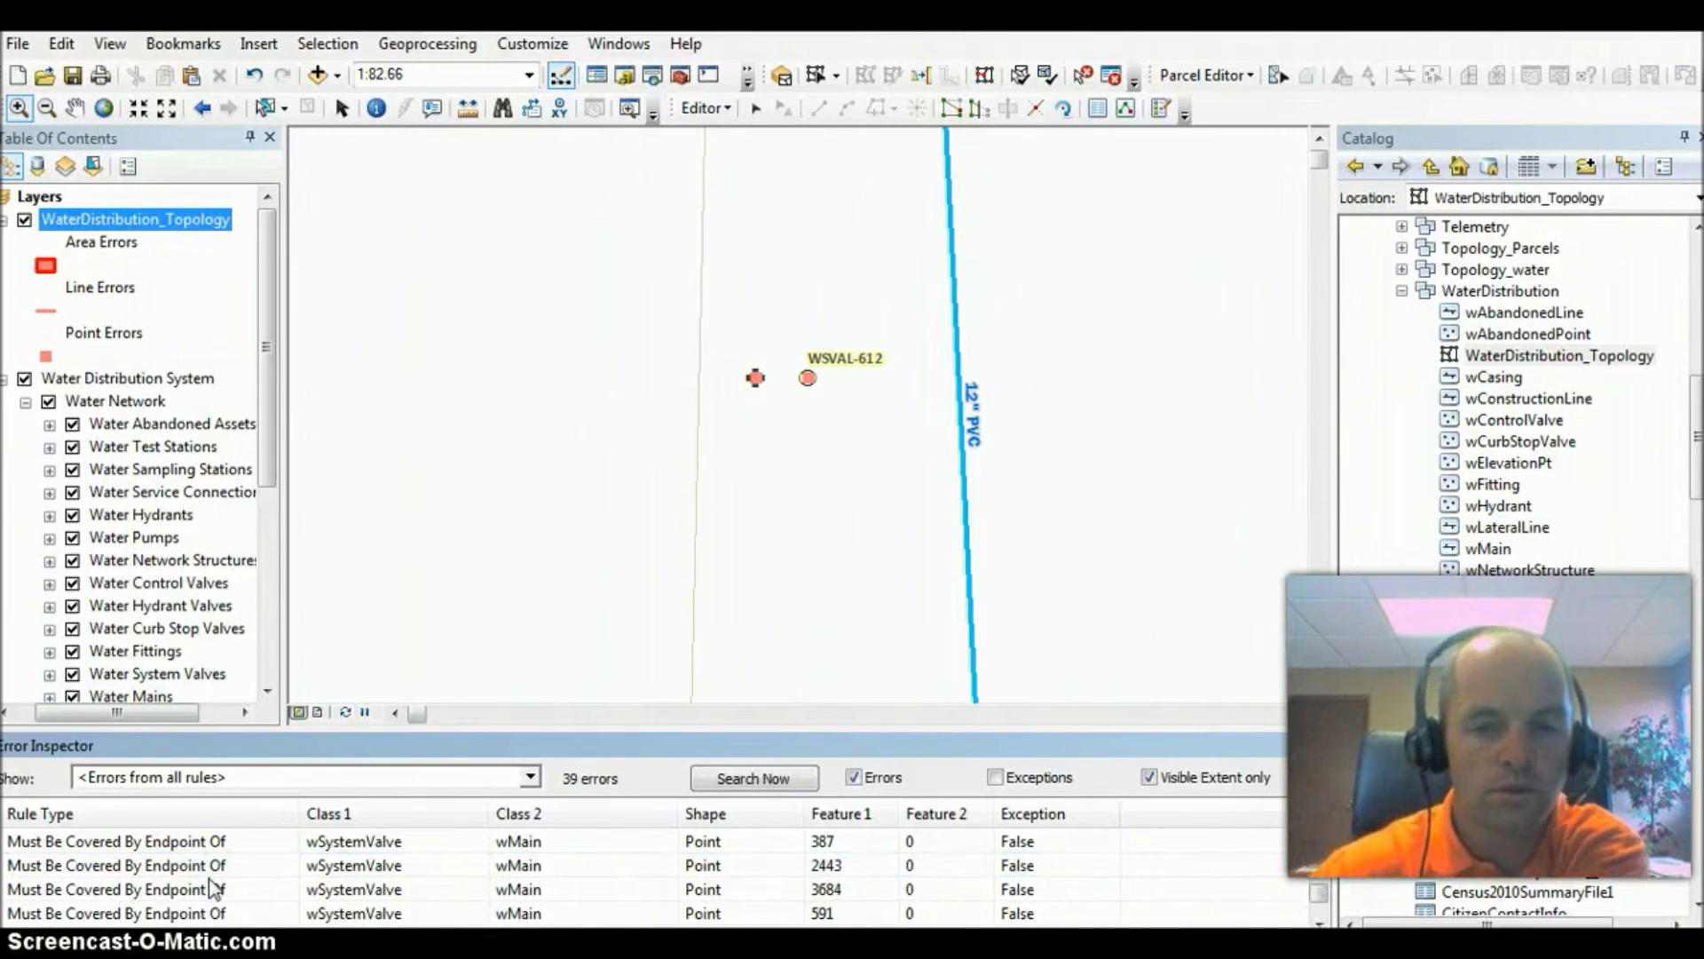
Draw a 6" PVC main from the hydrant point through valve WSVAL-612, ending on the 12" PVC main
{"action": "left_click", "coordinate": [706, 108]}
{"action": "left_click", "coordinate": [717, 111]}
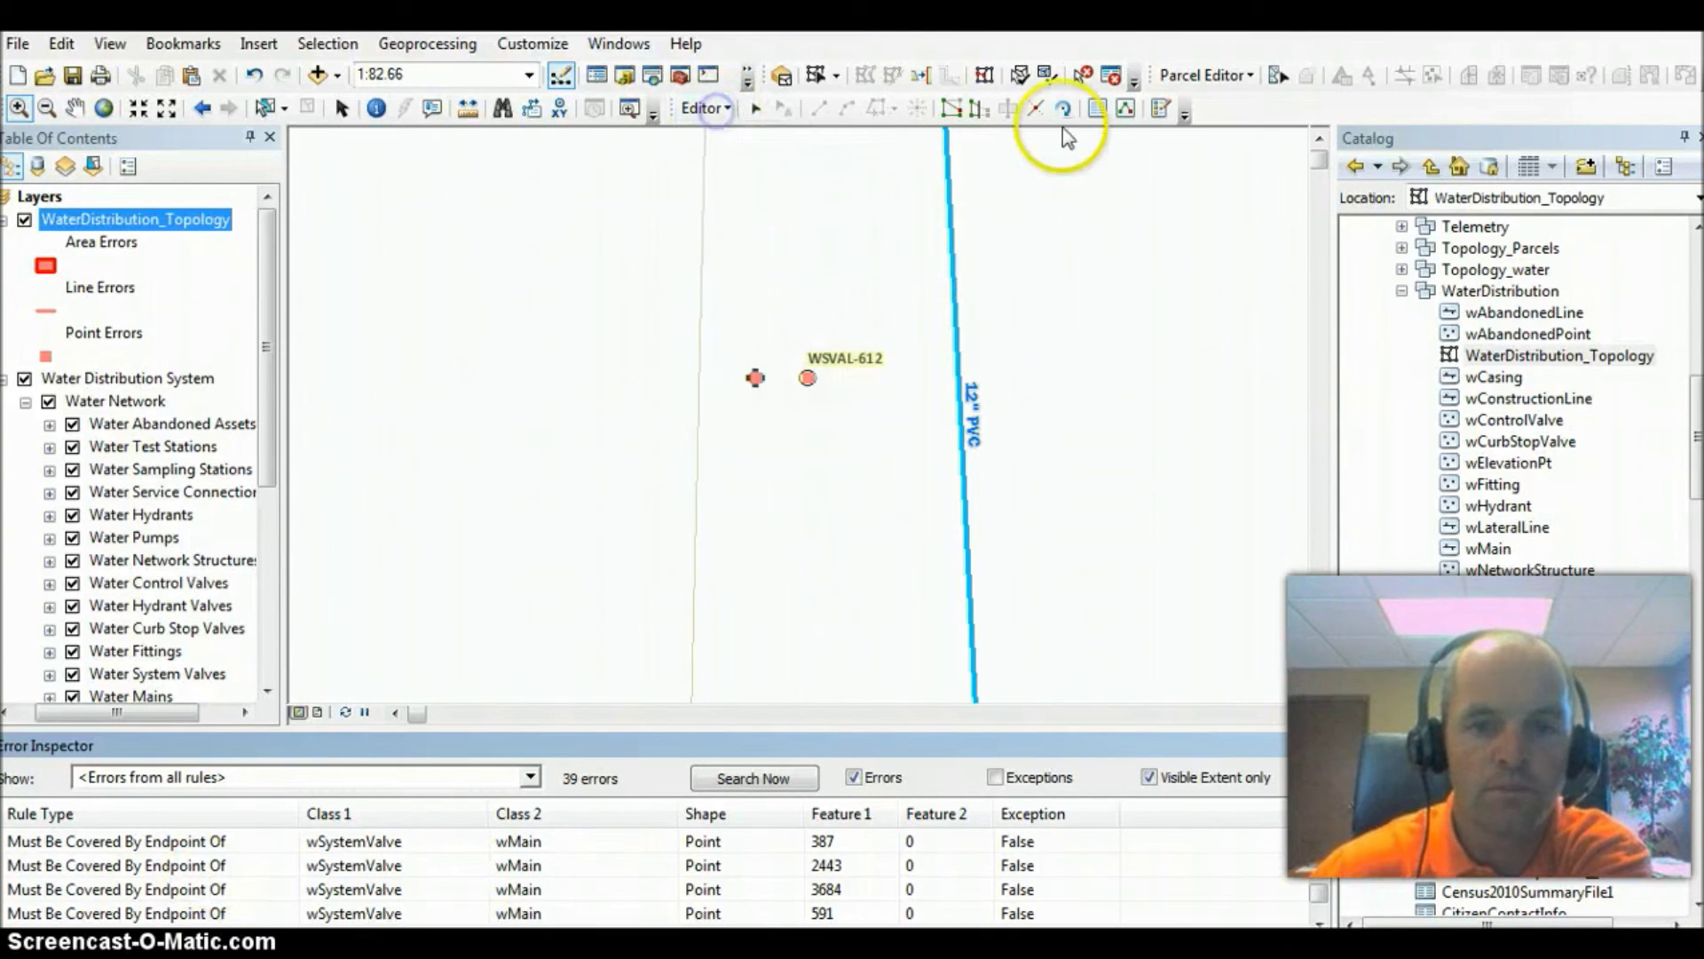
{"action": "left_click", "coordinate": [1161, 108]}
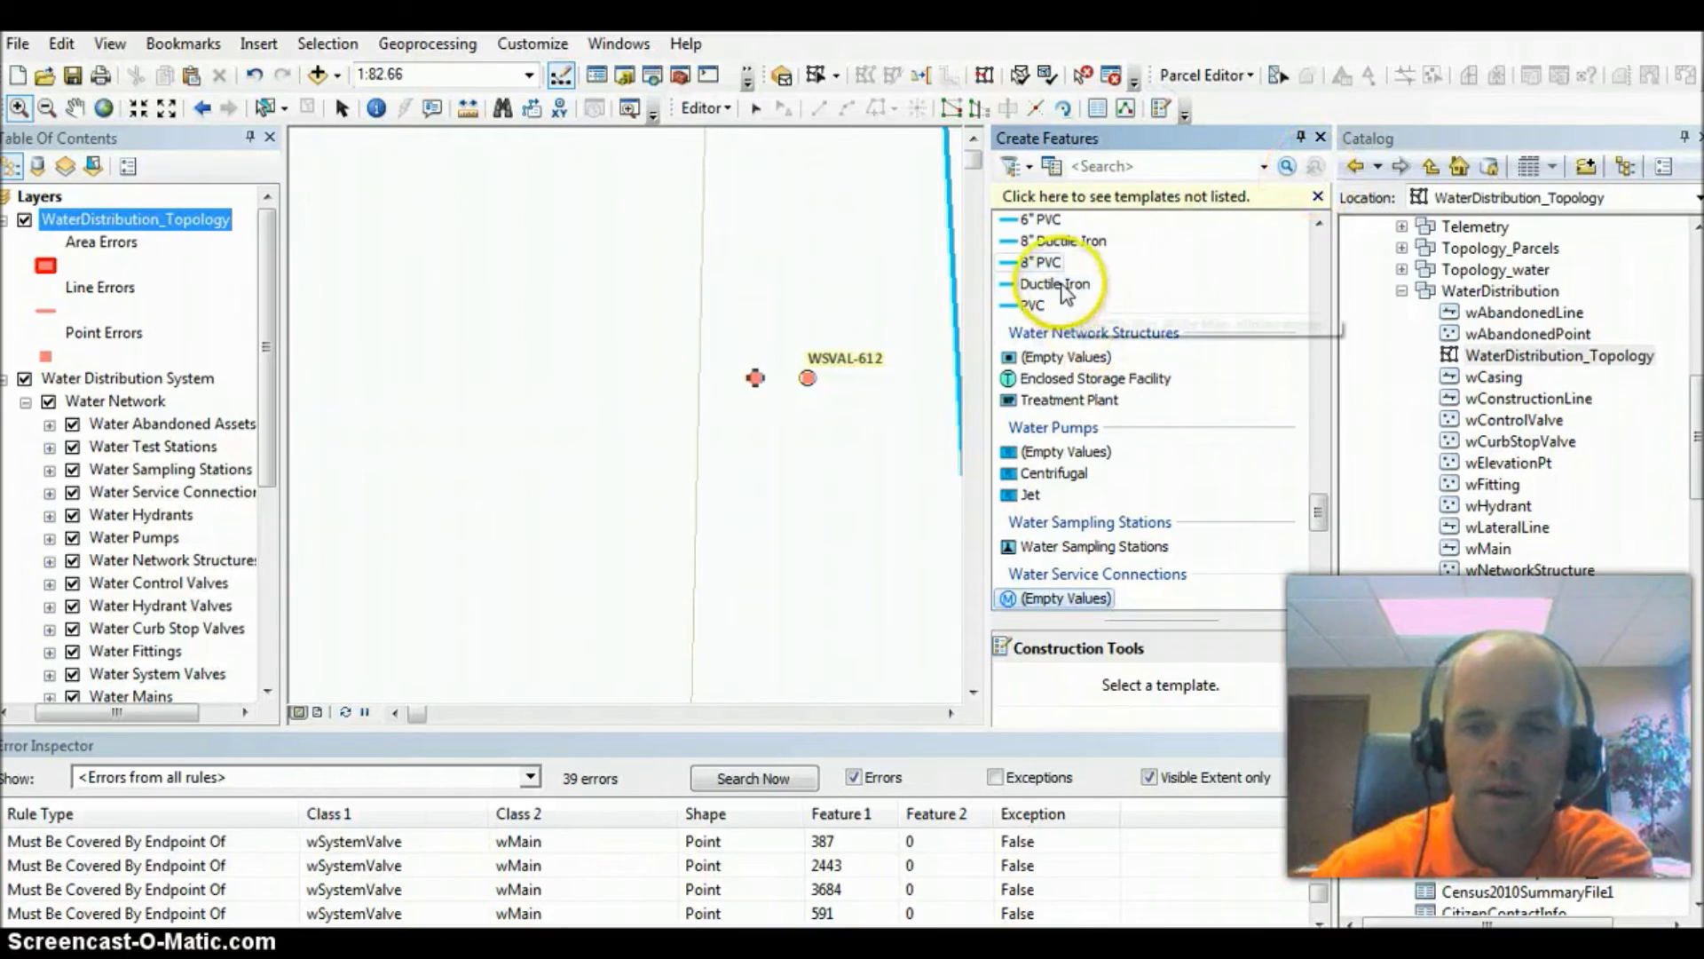
{"action": "left_click", "coordinate": [1045, 224]}
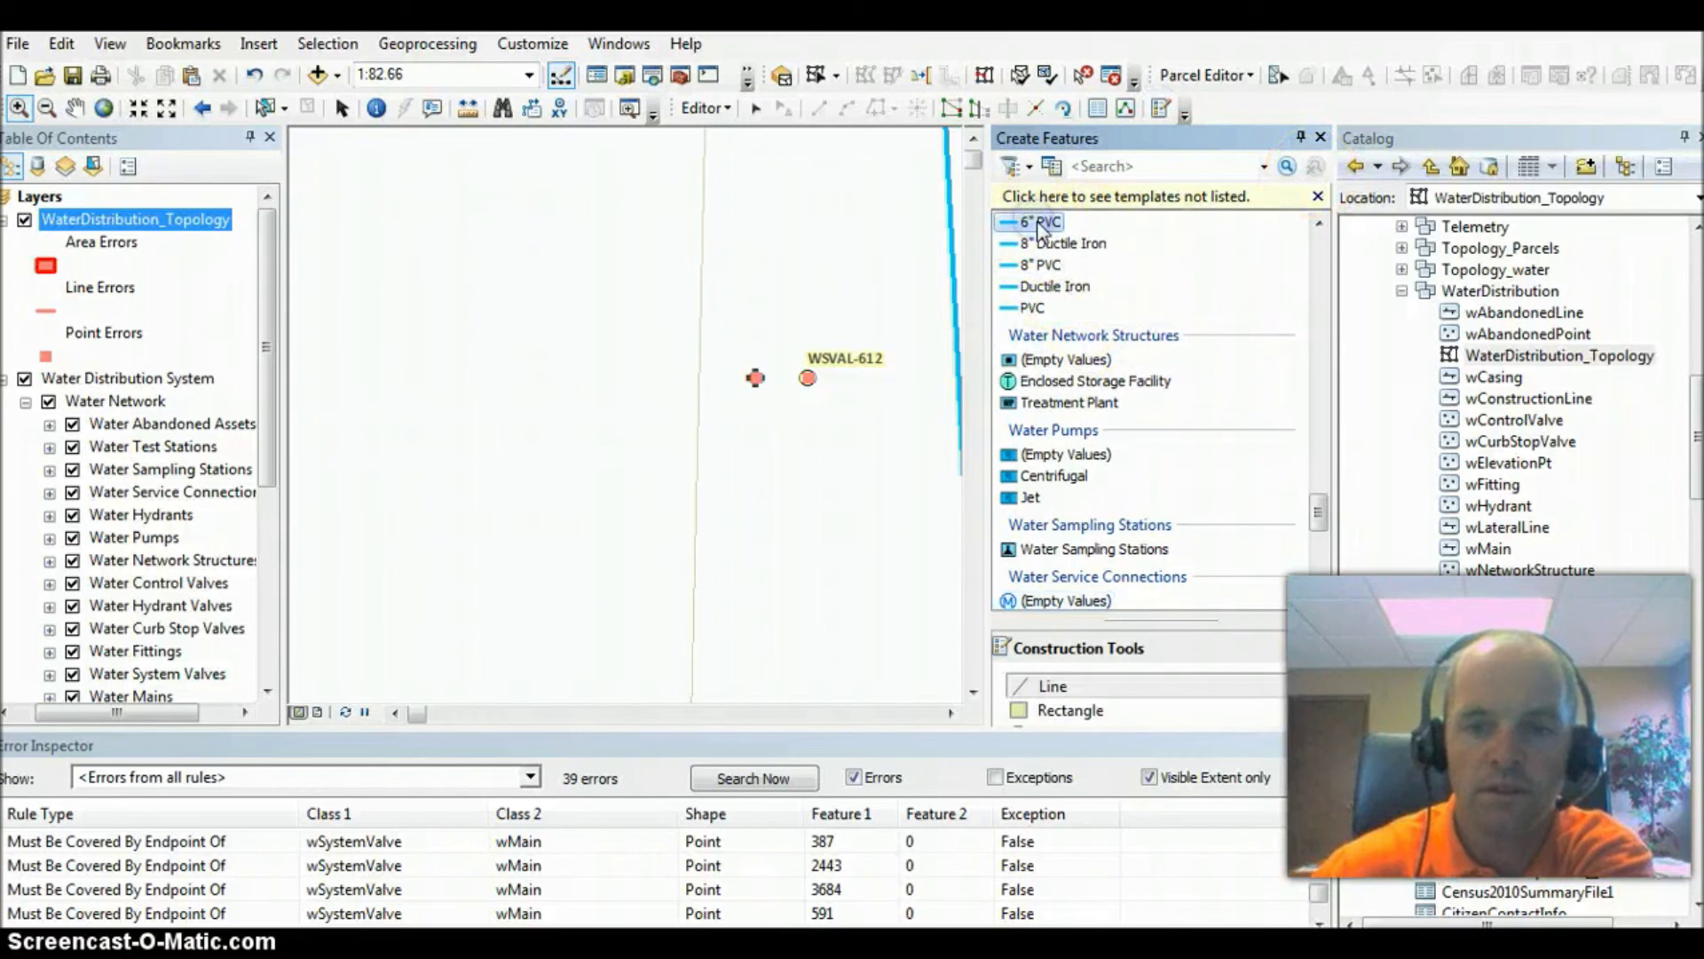
{"action": "left_click", "coordinate": [753, 388]}
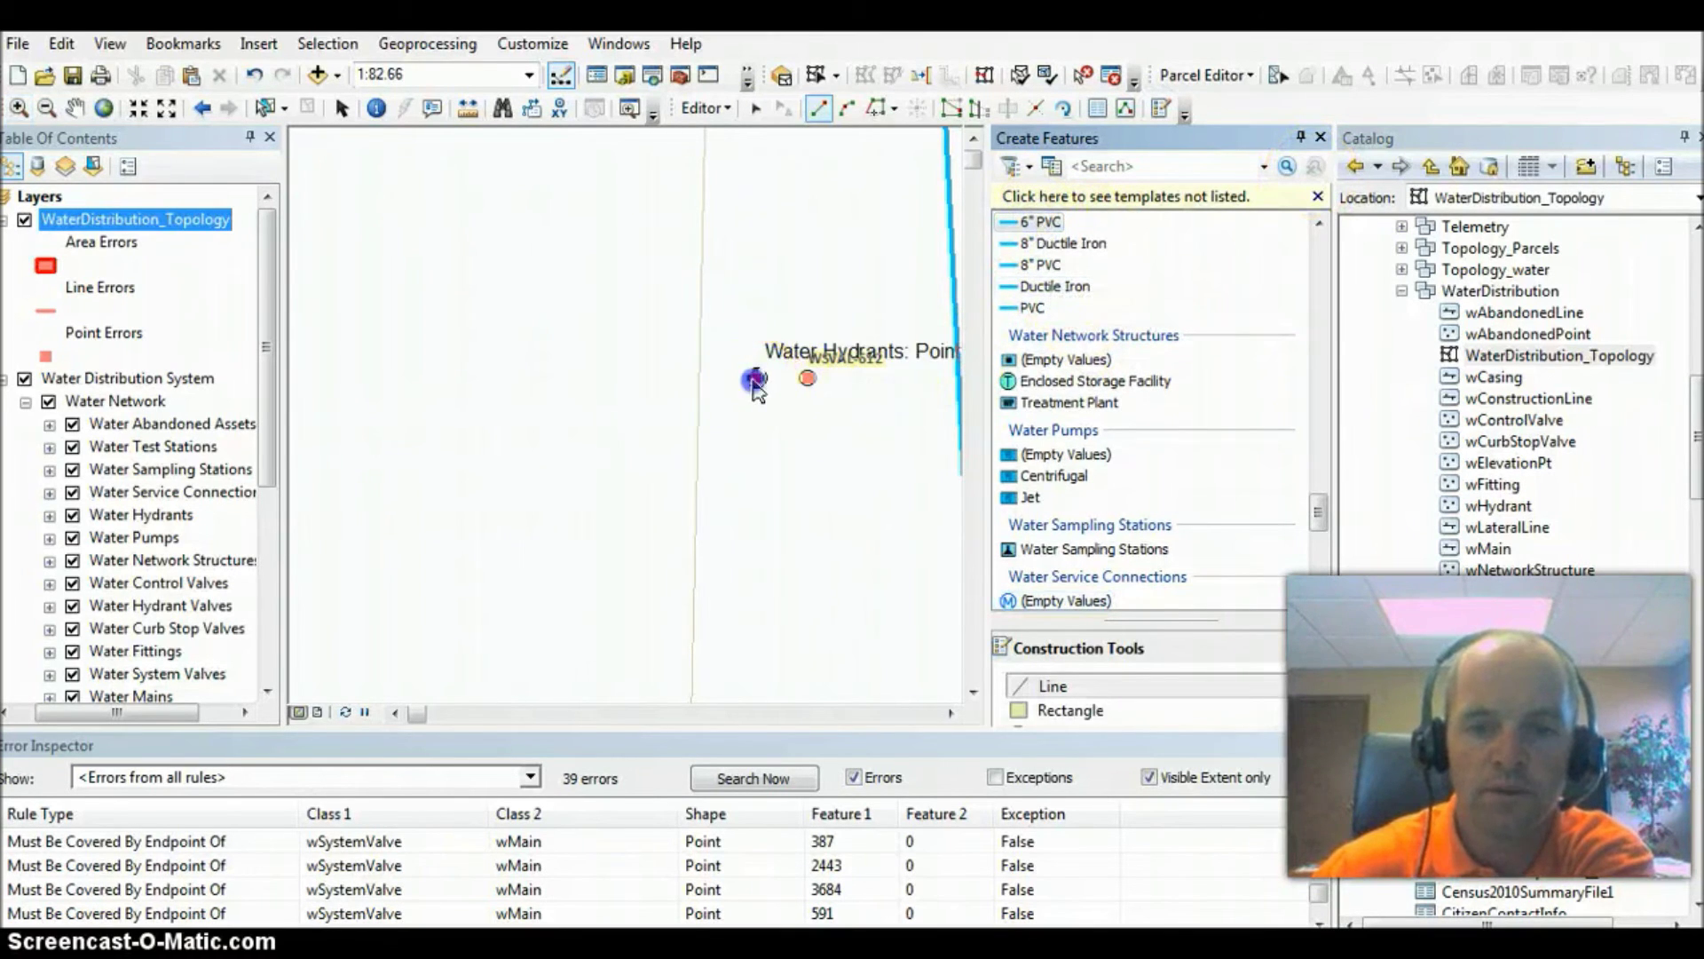
{"action": "left_click", "coordinate": [809, 382]}
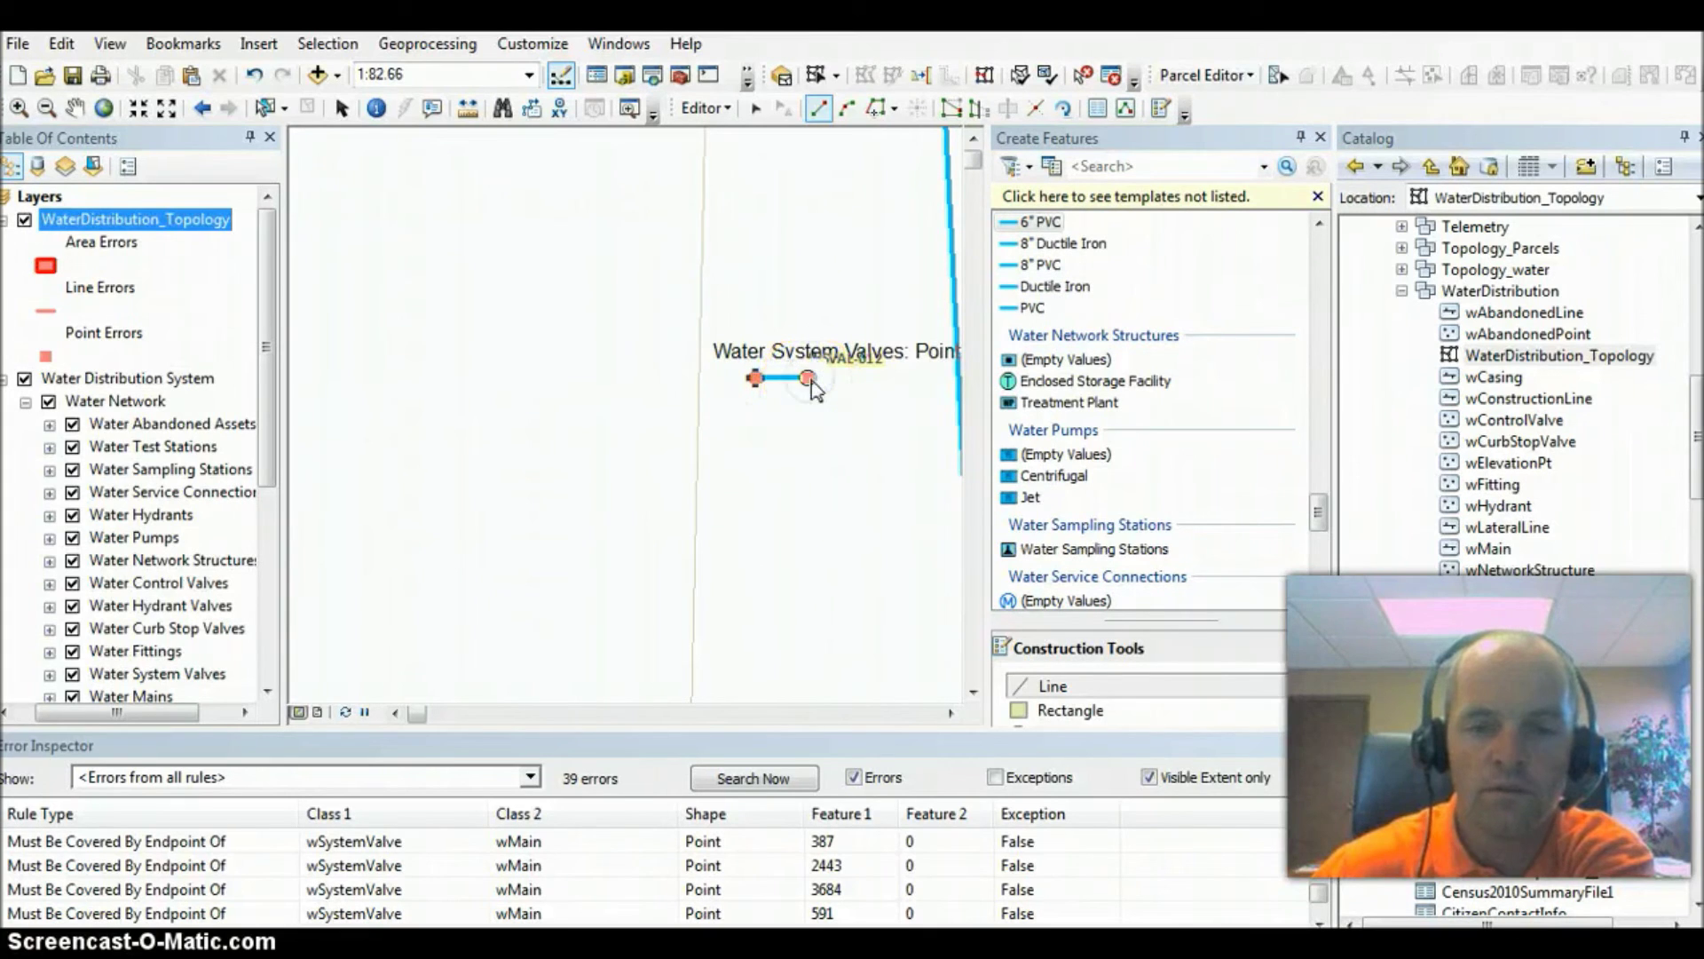
{"action": "left_click", "coordinate": [914, 367]}
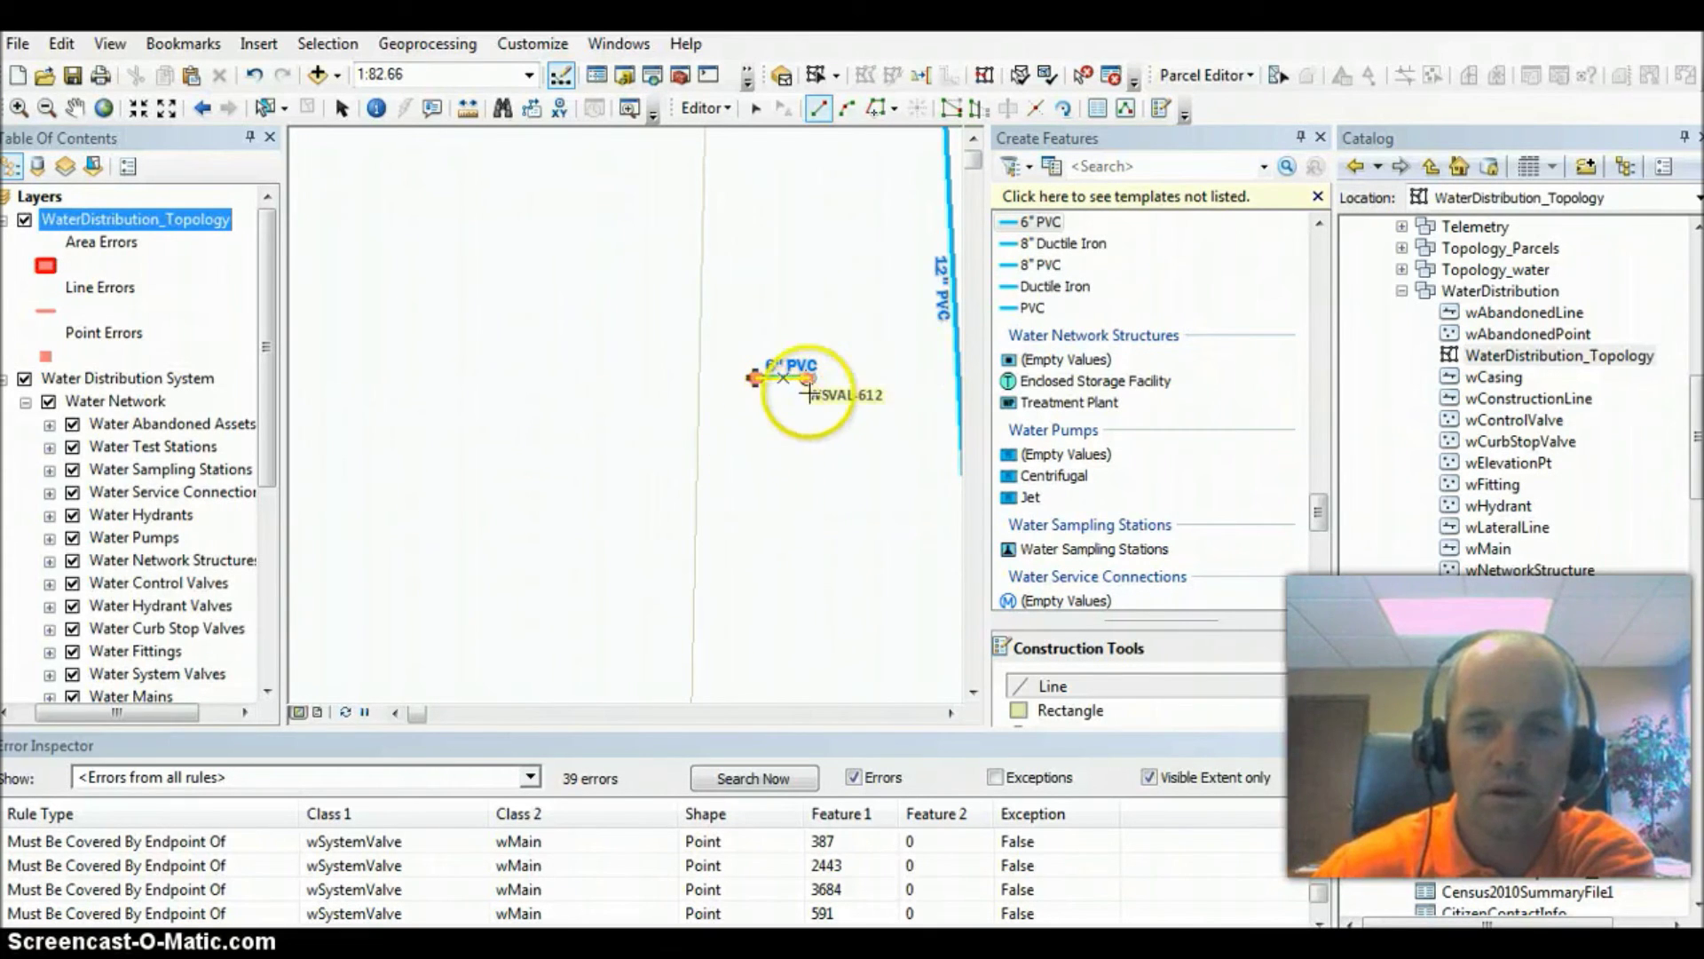
{"action": "double_click", "coordinate": [954, 373]}
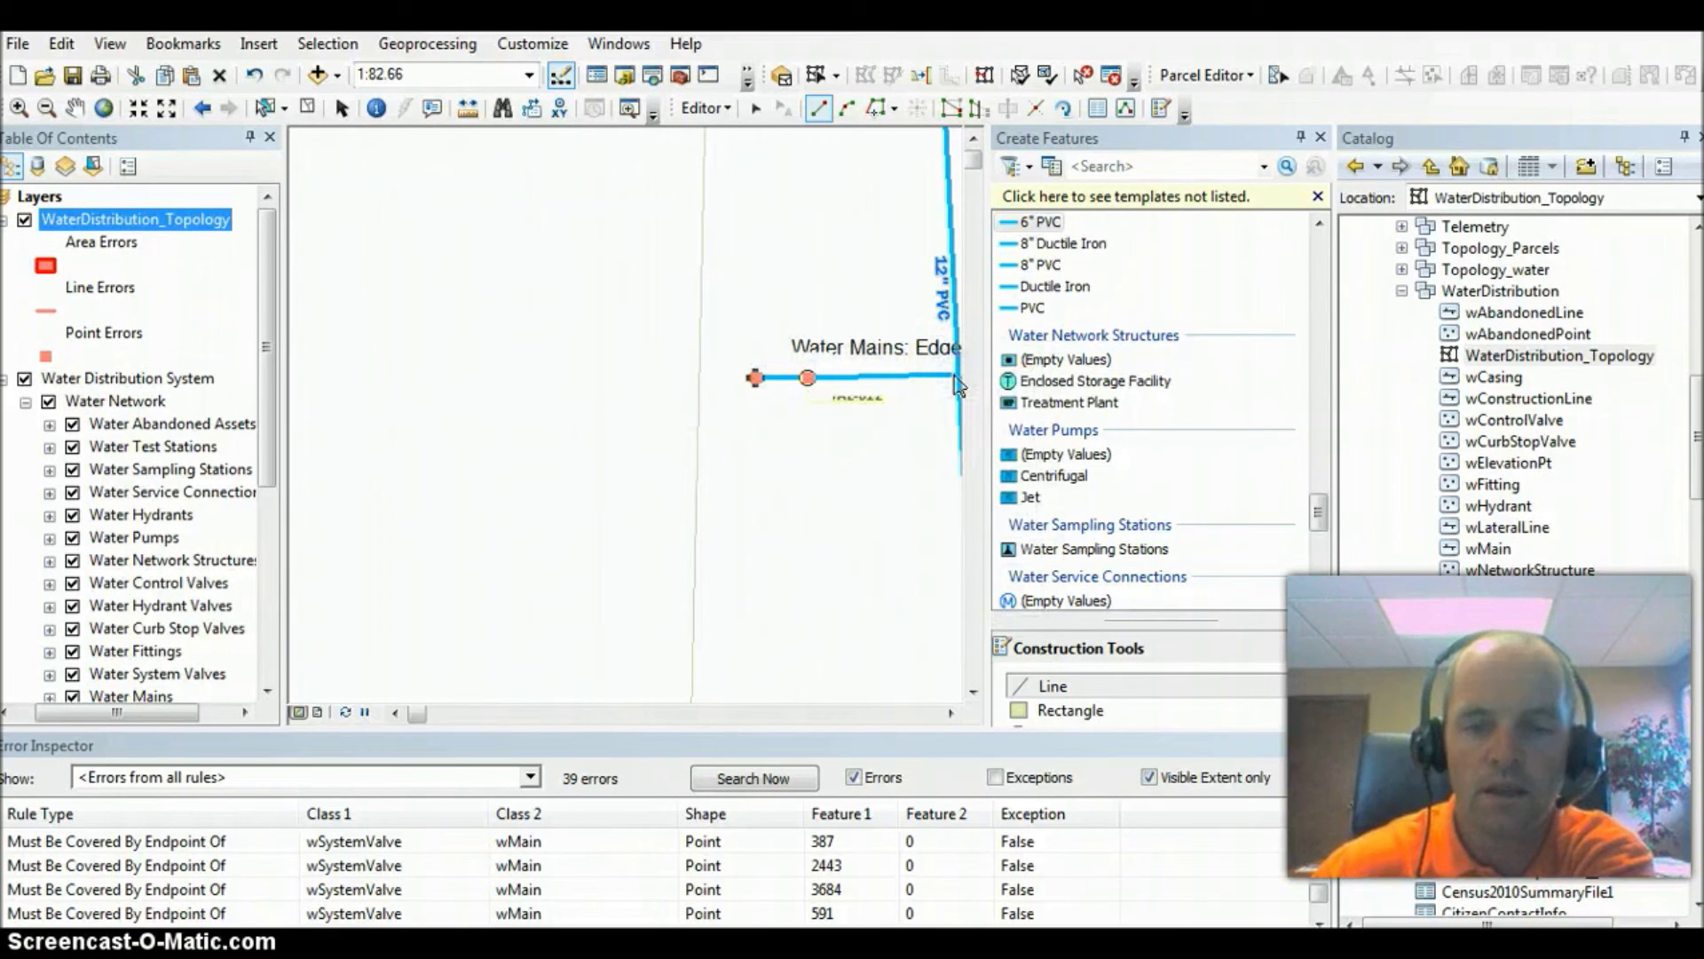
{"action": "left_click", "coordinate": [1285, 229]}
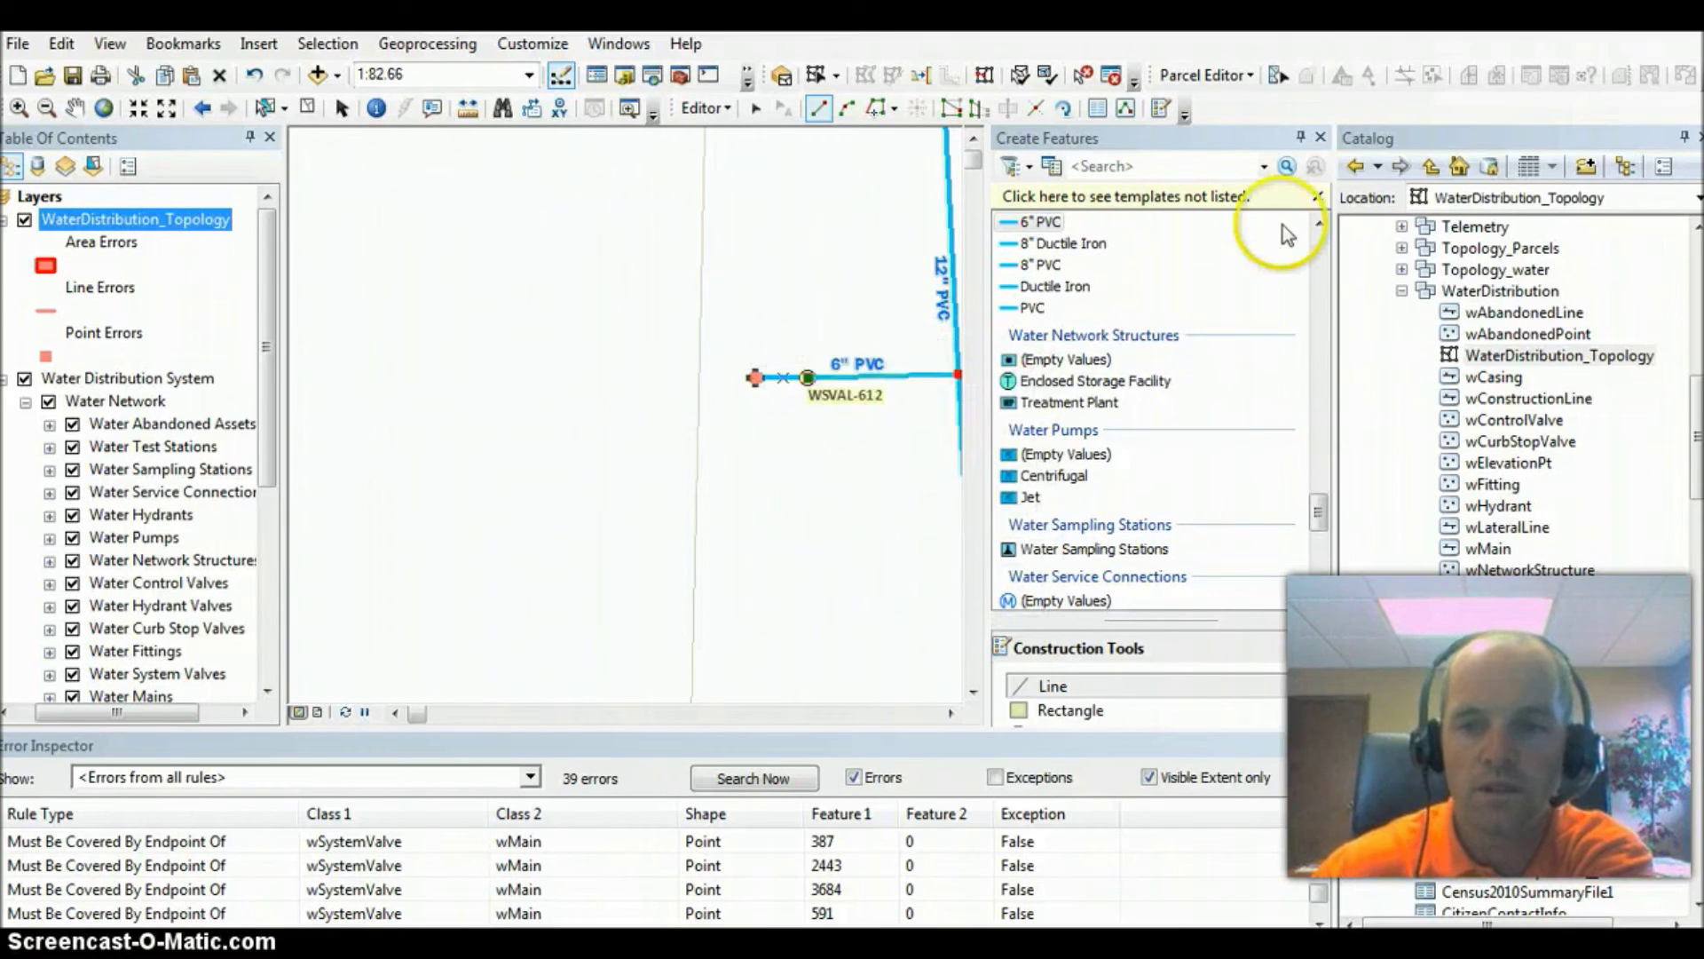
{"action": "left_click", "coordinate": [1320, 138]}
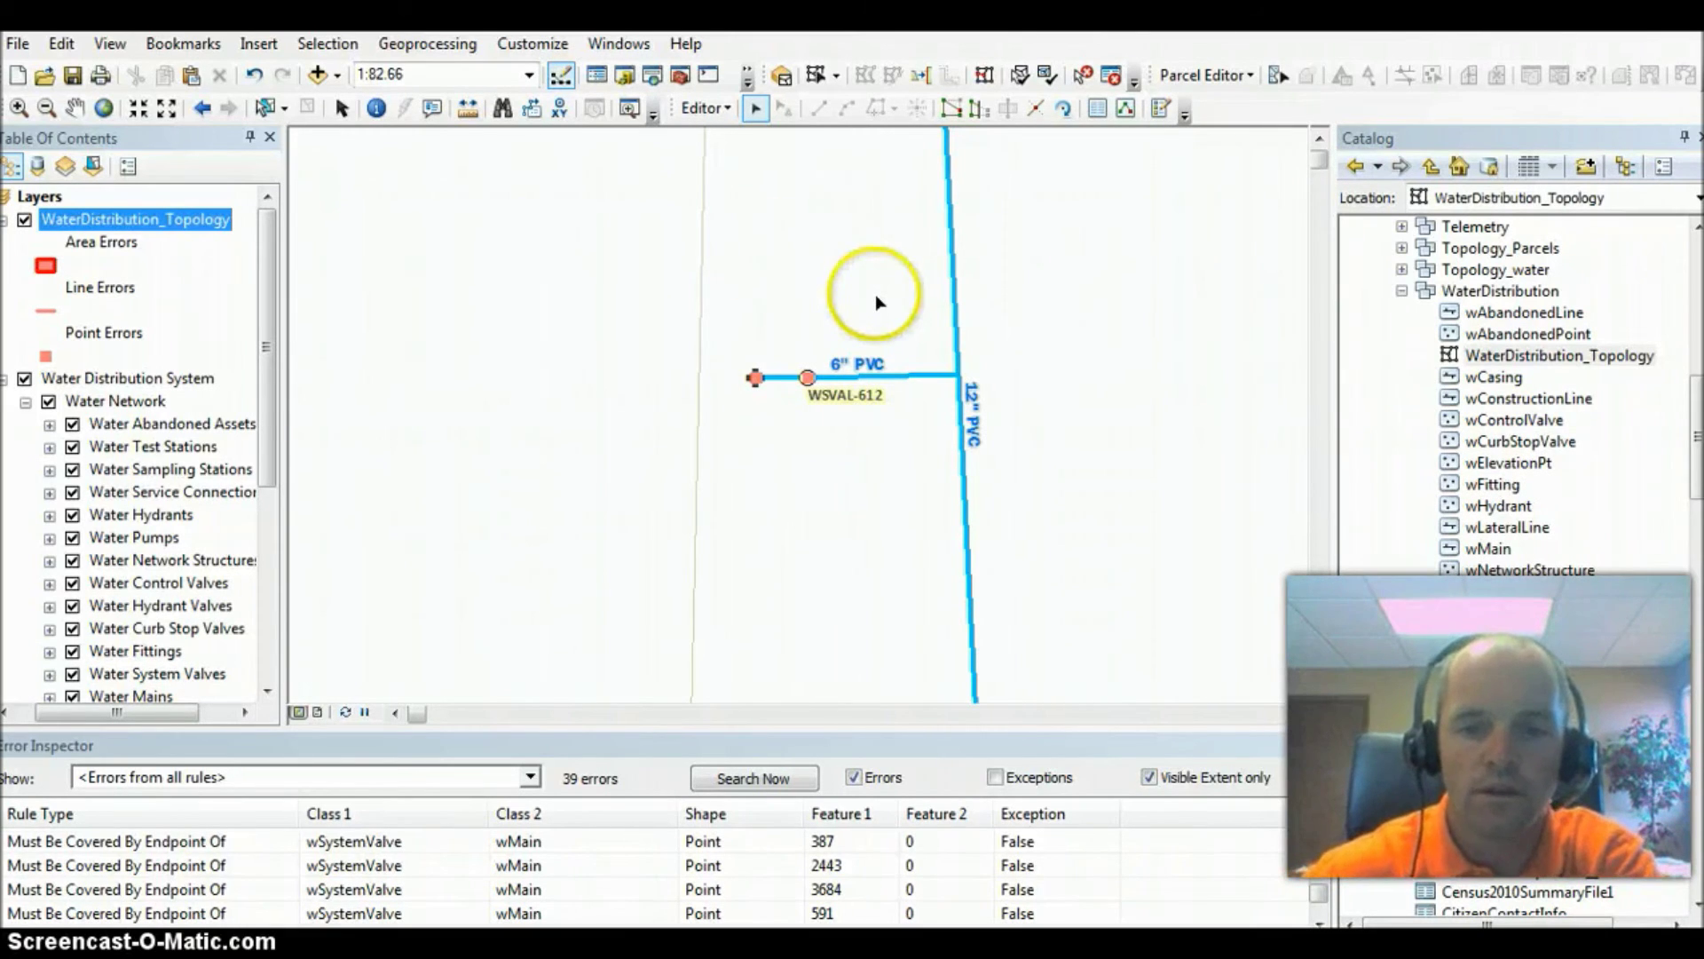
Revalidate the topology in the current extent and mark the Must Not Have Dangles error as an exception
{"action": "left_click", "coordinate": [1049, 77]}
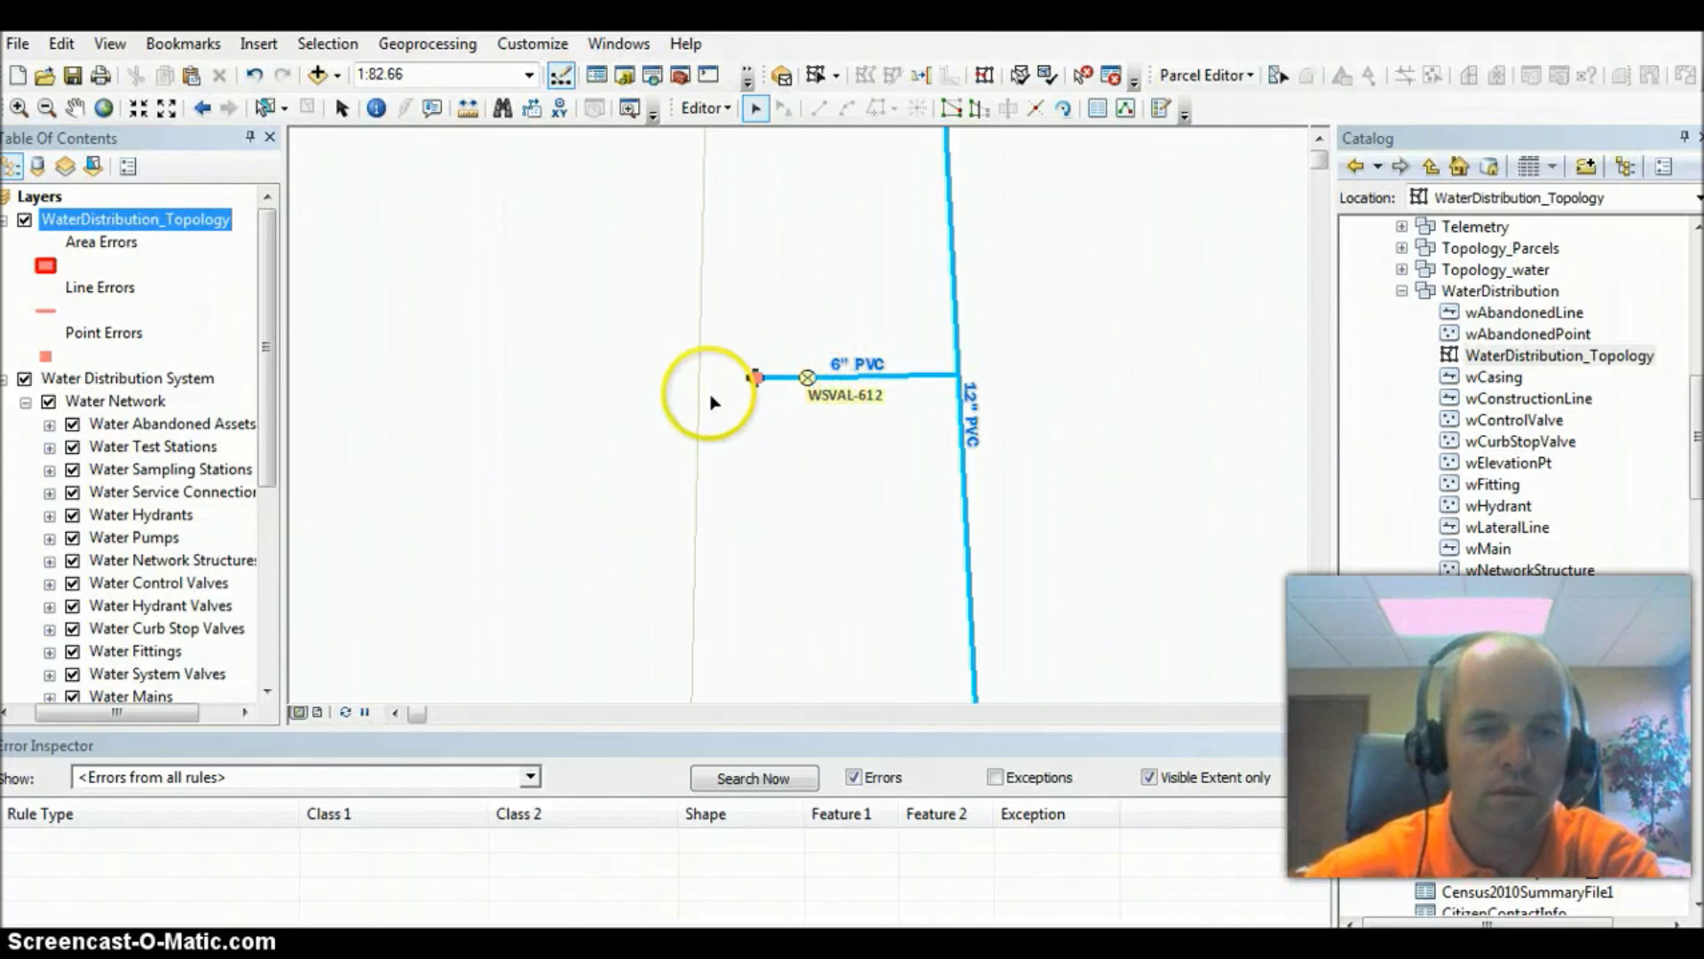
{"action": "left_click", "coordinate": [739, 780]}
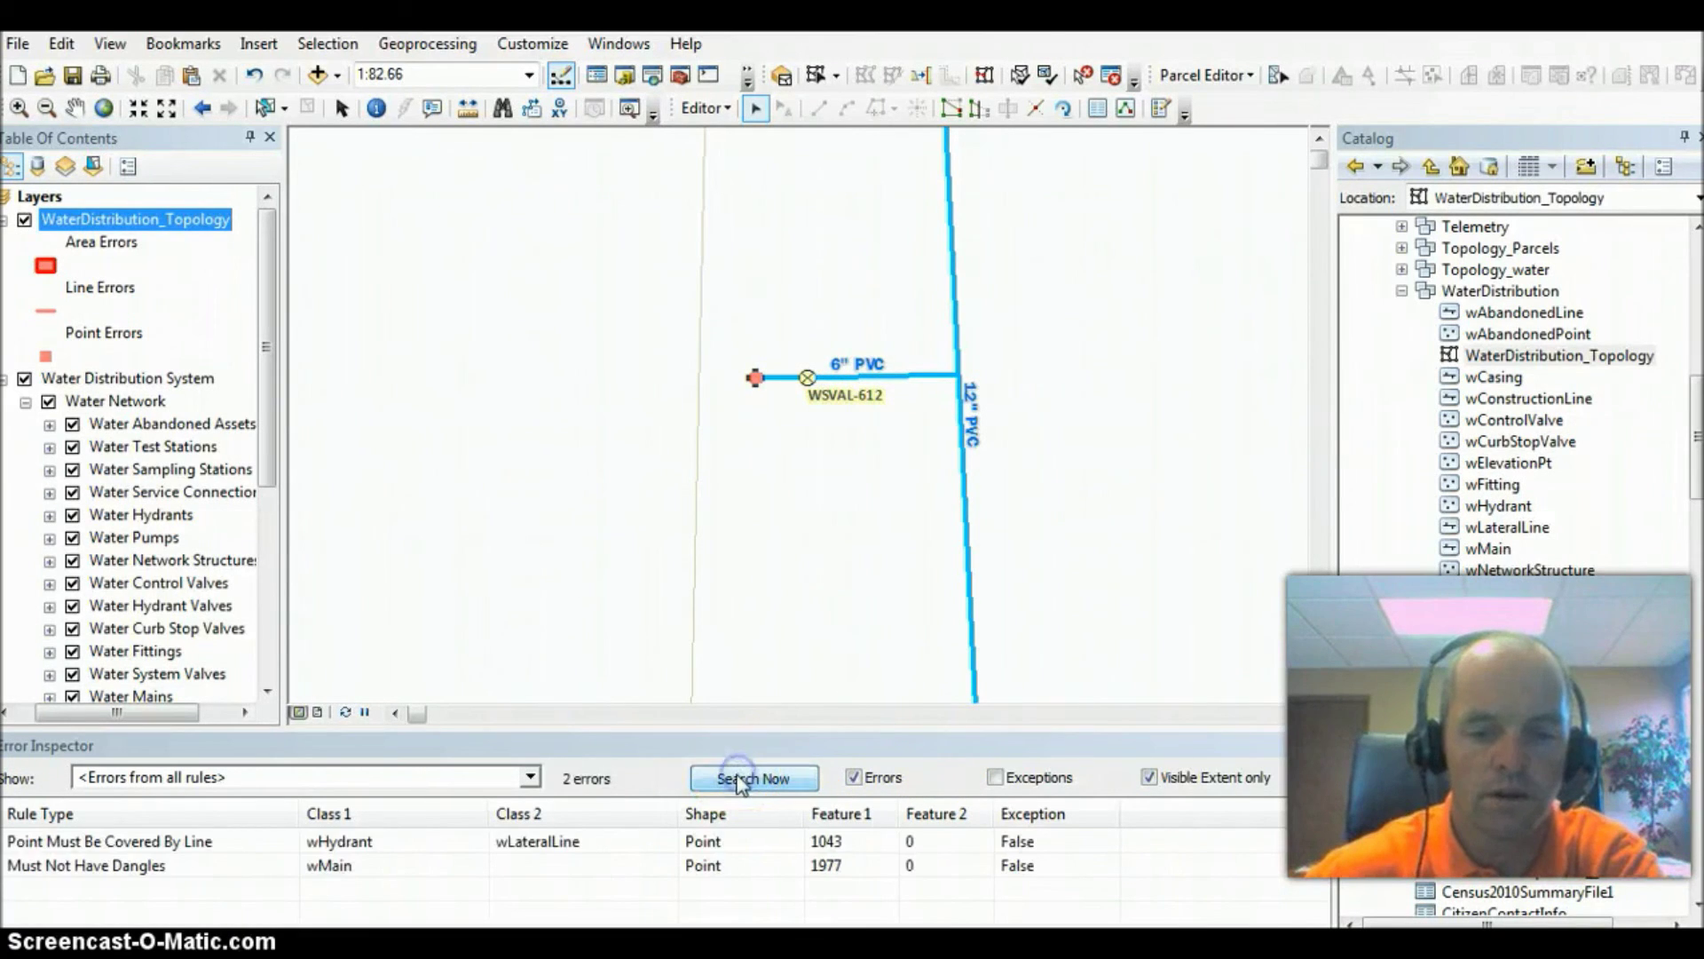
{"action": "left_click", "coordinate": [102, 866]}
{"action": "right_click", "coordinate": [102, 866]}
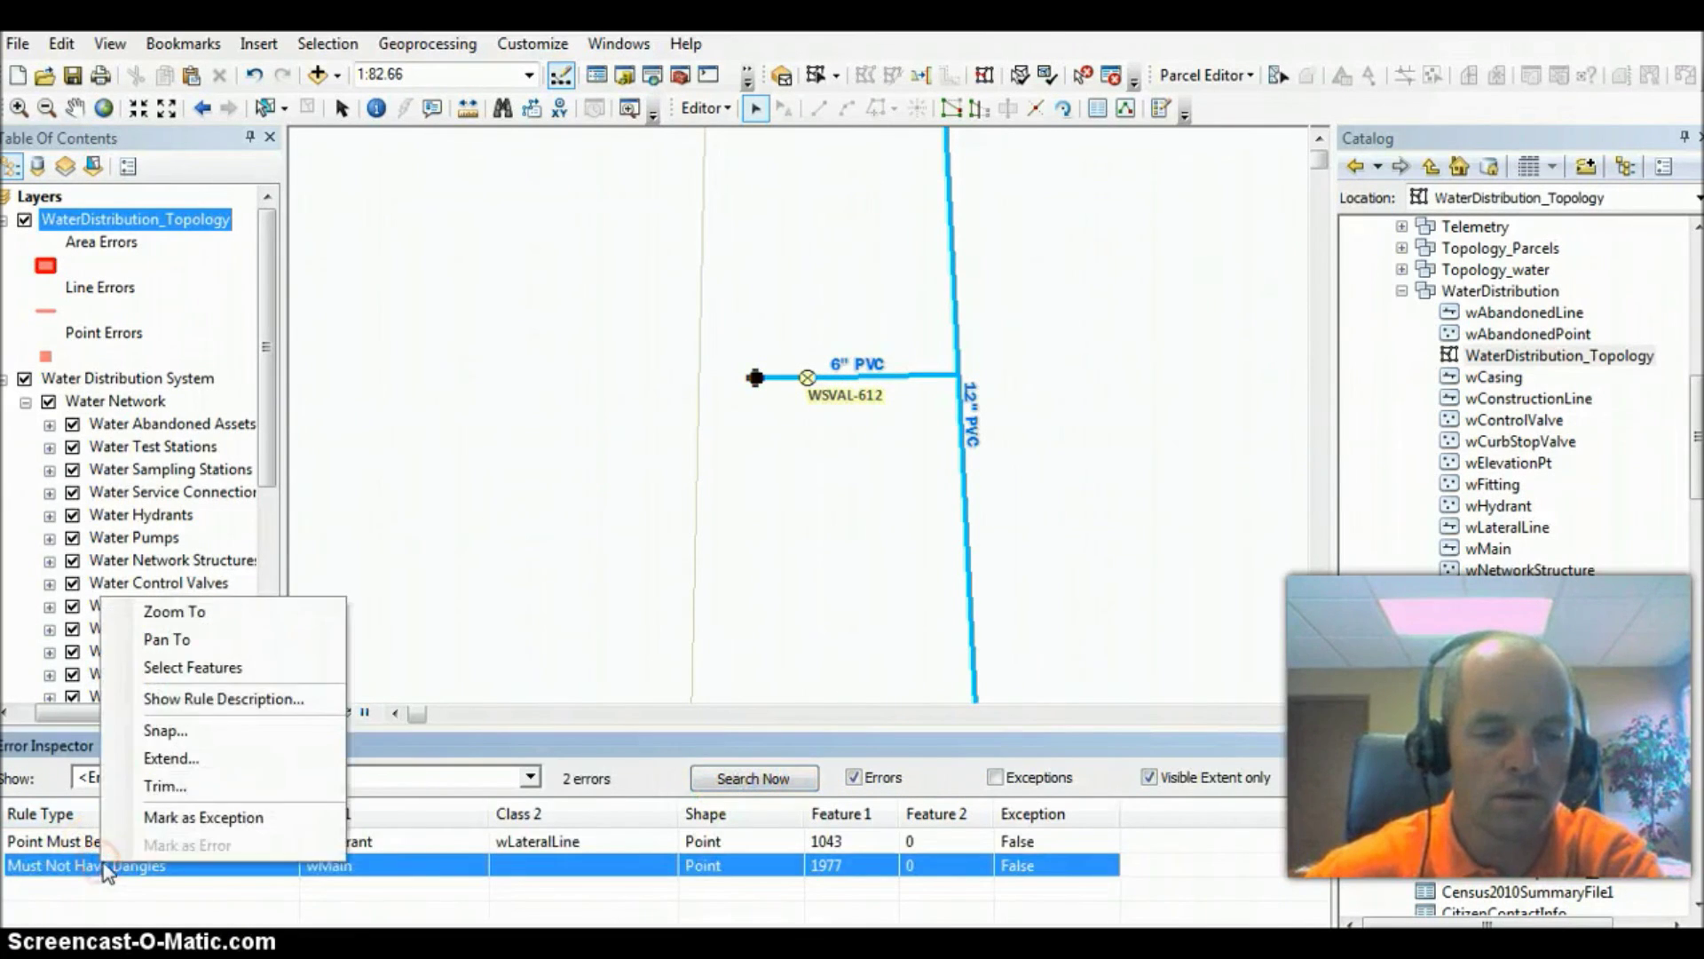
{"action": "left_click", "coordinate": [190, 818]}
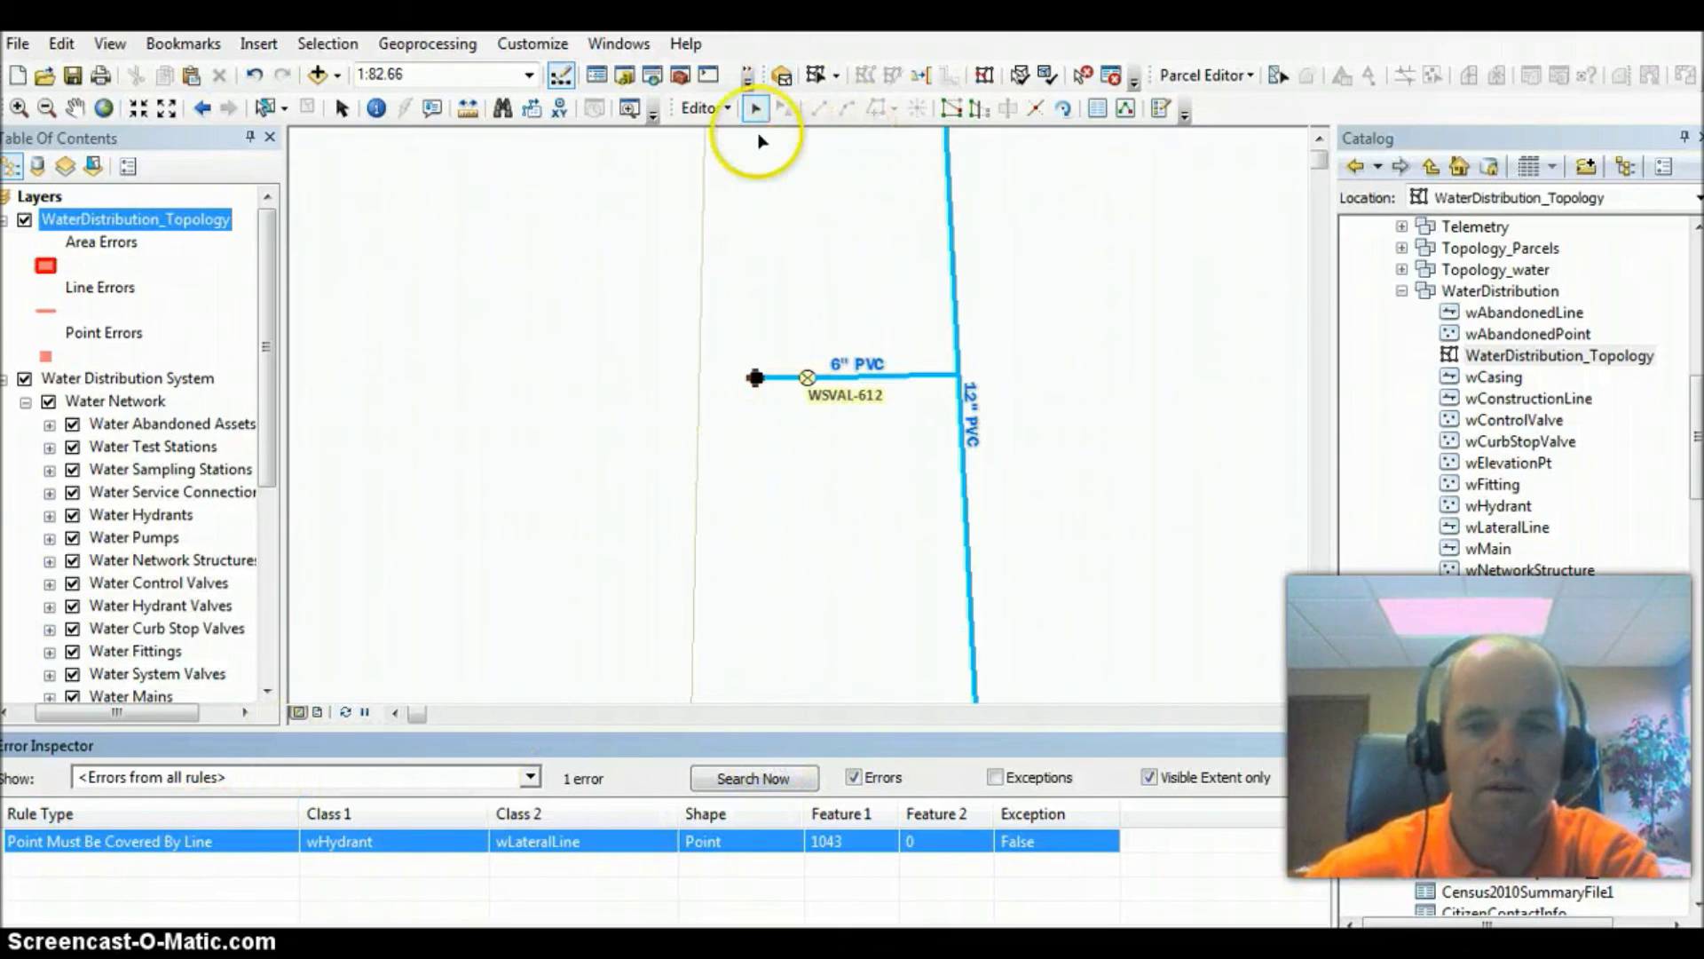
Mark hydrant 1043's Point Must Be Covered By Line error as an exception and zoom out
{"action": "left_click", "coordinate": [787, 266]}
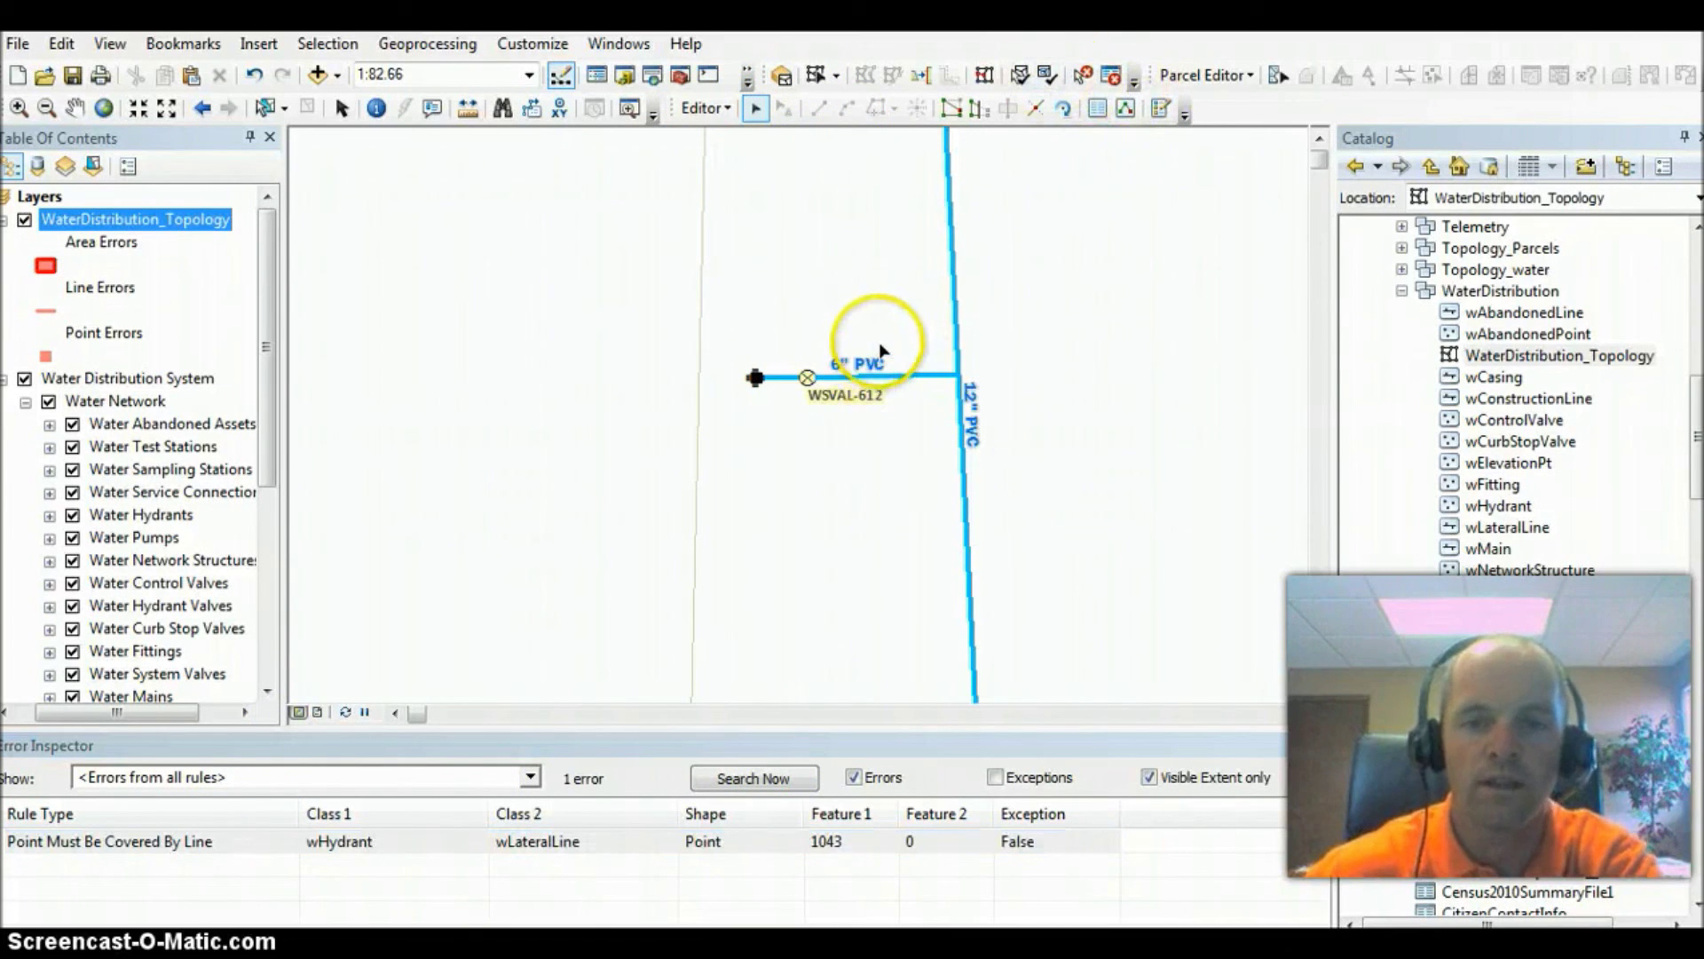
{"action": "right_click", "coordinate": [175, 841]}
{"action": "left_click", "coordinate": [247, 801]}
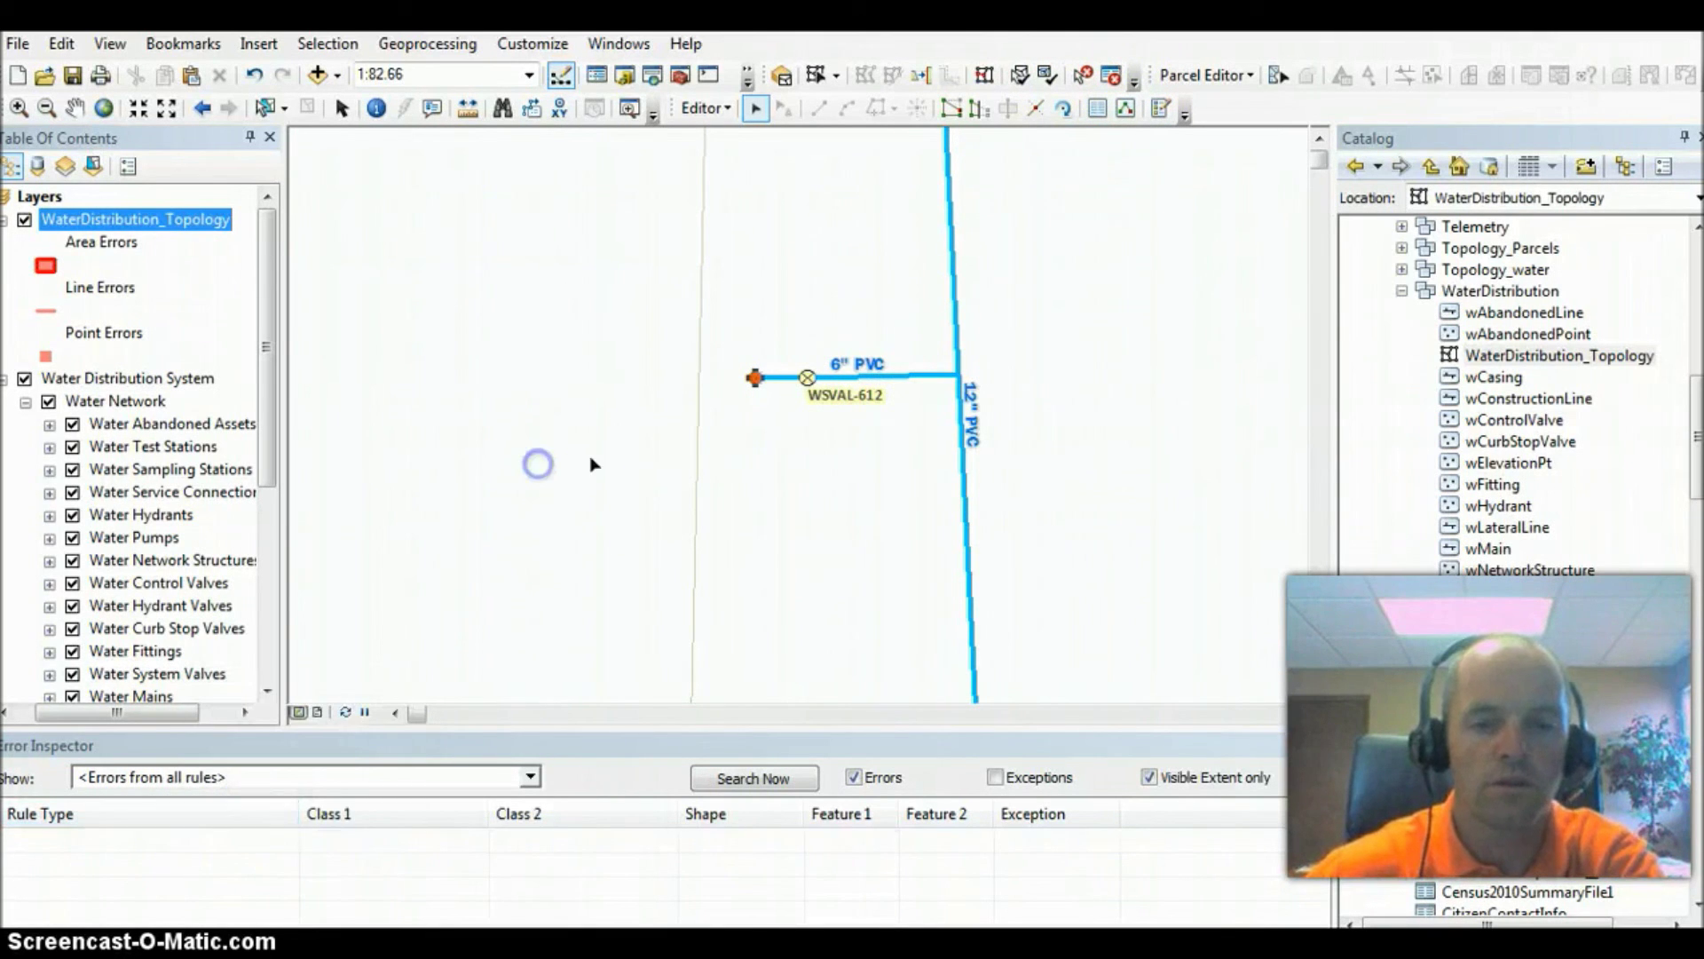
{"action": "scroll", "coordinate": [891, 408], "scroll_direction": "down", "scroll_amount": 5}
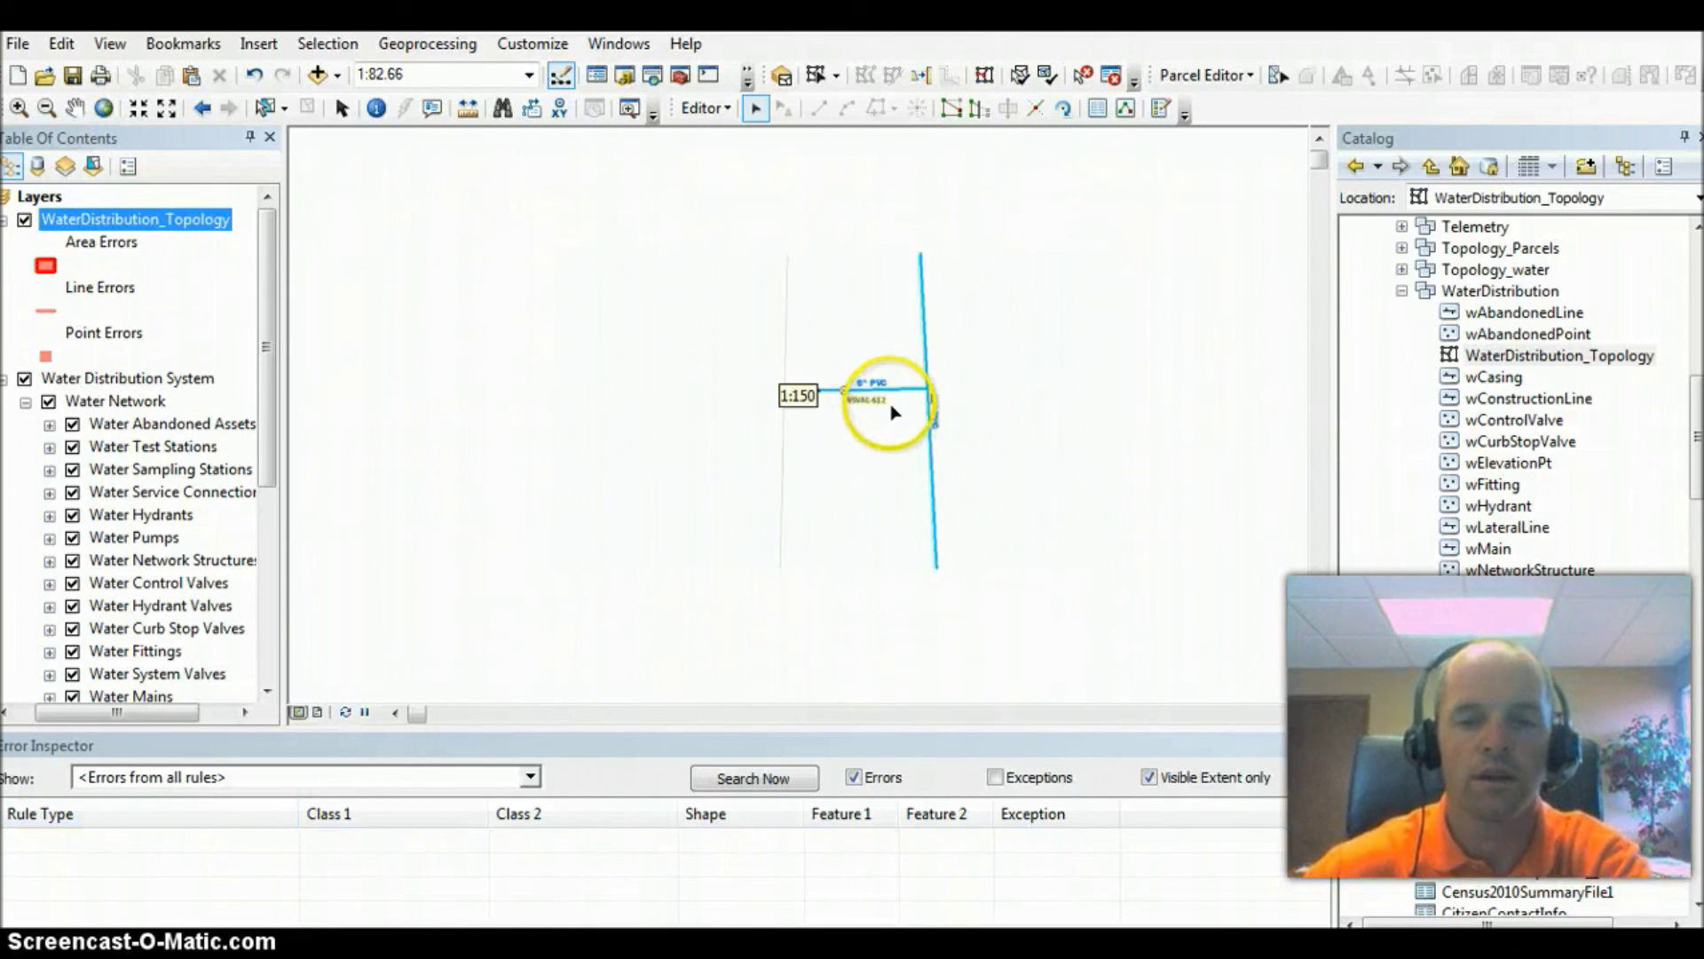